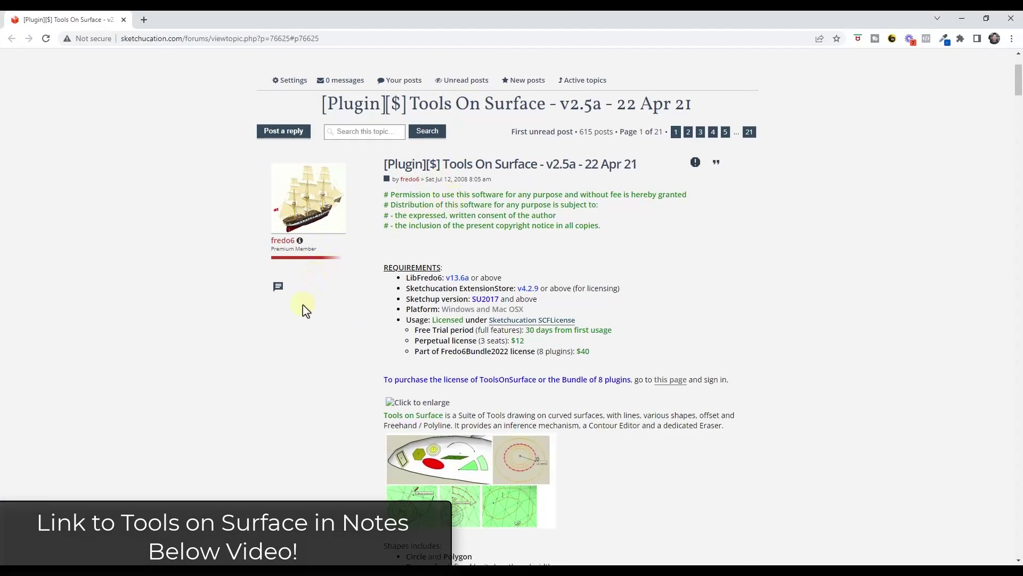
Review the Tools On Surface plugin's requirements, licensing terms and included shapes on its forum page
{"action": "scroll", "coordinate": [333, 340], "scroll_direction": "down", "scroll_amount": 4}
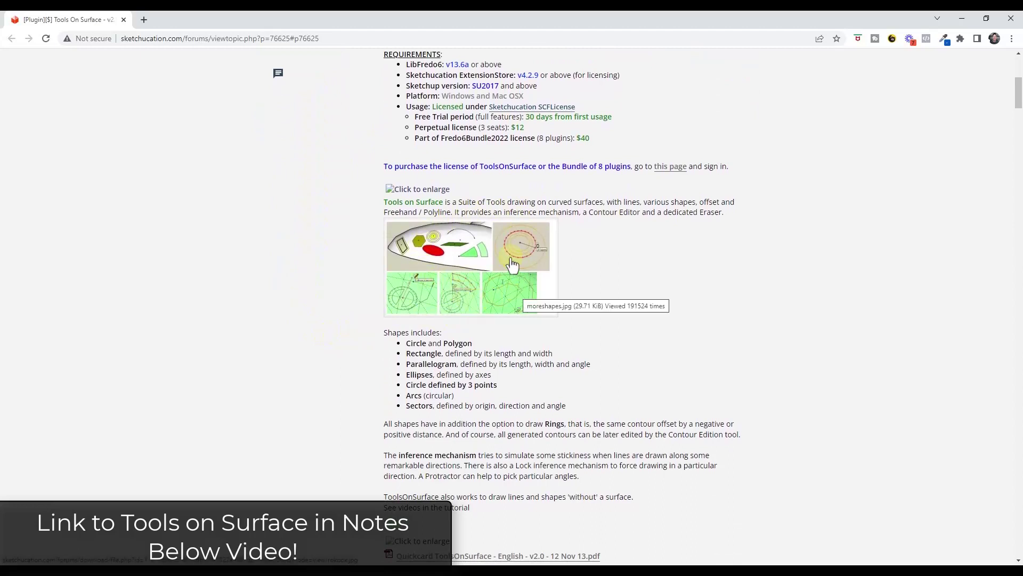
{"action": "scroll", "coordinate": [437, 261], "scroll_direction": "up", "scroll_amount": 2}
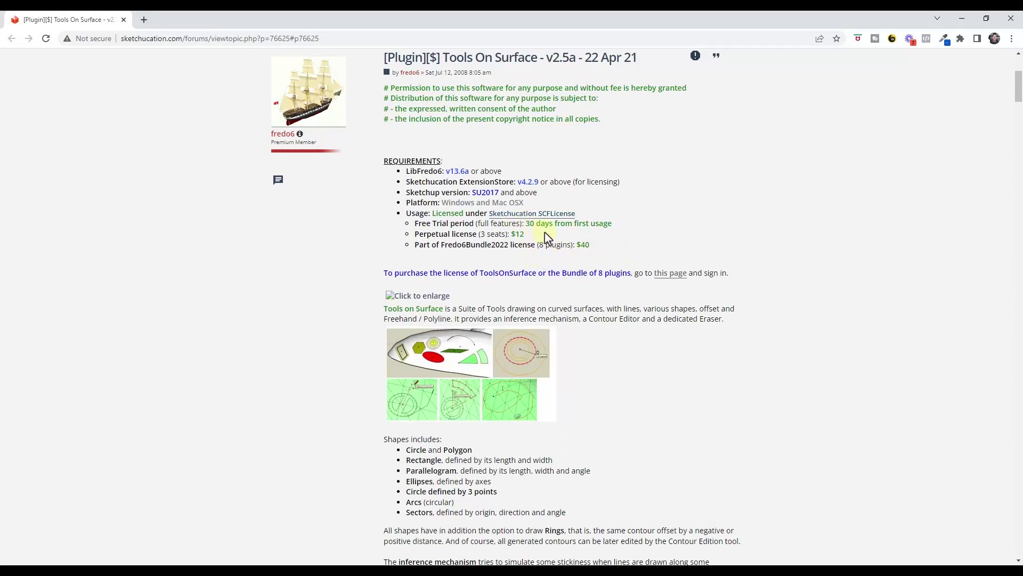
Switch to SketchUp and try to draw a standard Line across the smaller smooth sphere
{"action": "mouse_move", "coordinate": [514, 19]}
{"action": "left_mouse_down"}
{"action": "mouse_move", "coordinate": [234, 134]}
{"action": "mouse_move", "coordinate": [0, 213]}
{"action": "left_mouse_up"}
{"action": "middle_click_drag", "start_coordinate": [346, 227], "coordinate": [327, 294]}
{"action": "scroll", "coordinate": [185, 319], "scroll_direction": "up", "scroll_amount": 2}
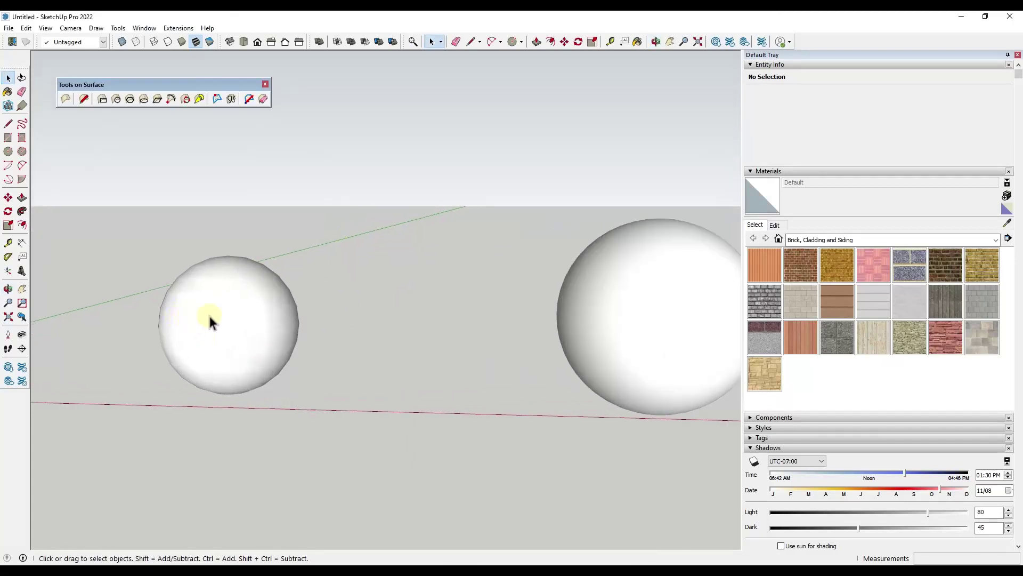
{"action": "scroll", "coordinate": [137, 331], "scroll_direction": "up", "scroll_amount": 3}
{"action": "middle_click_drag", "start_coordinate": [546, 323], "coordinate": [322, 323]}
{"action": "key", "text": "l"}
{"action": "left_click", "coordinate": [228, 239]}
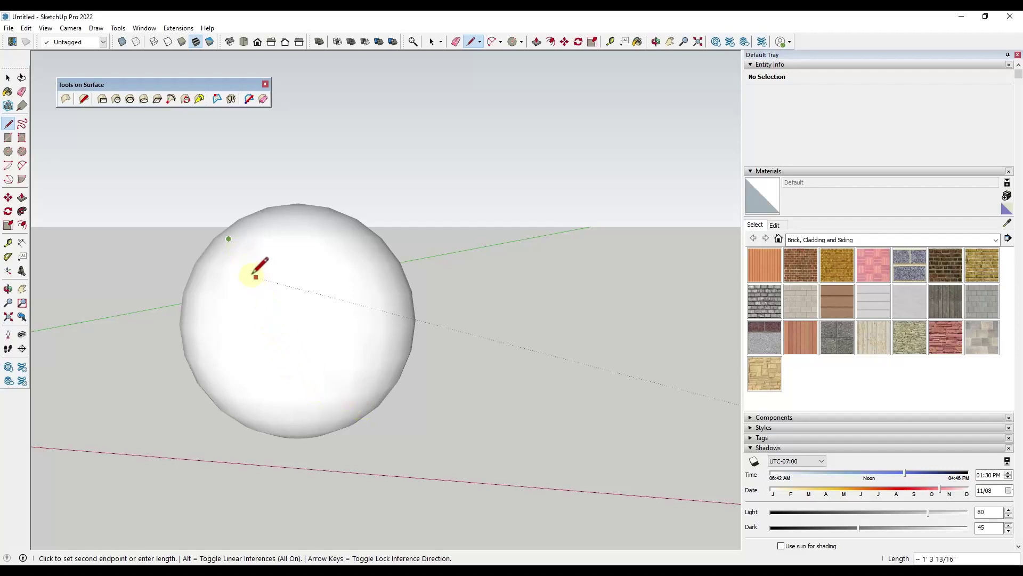
{"action": "key", "text": "space"}
Show hidden geometry and draw connected lines diagonally down the sphere through its grid vertices
{"action": "left_click", "coordinate": [46, 28]}
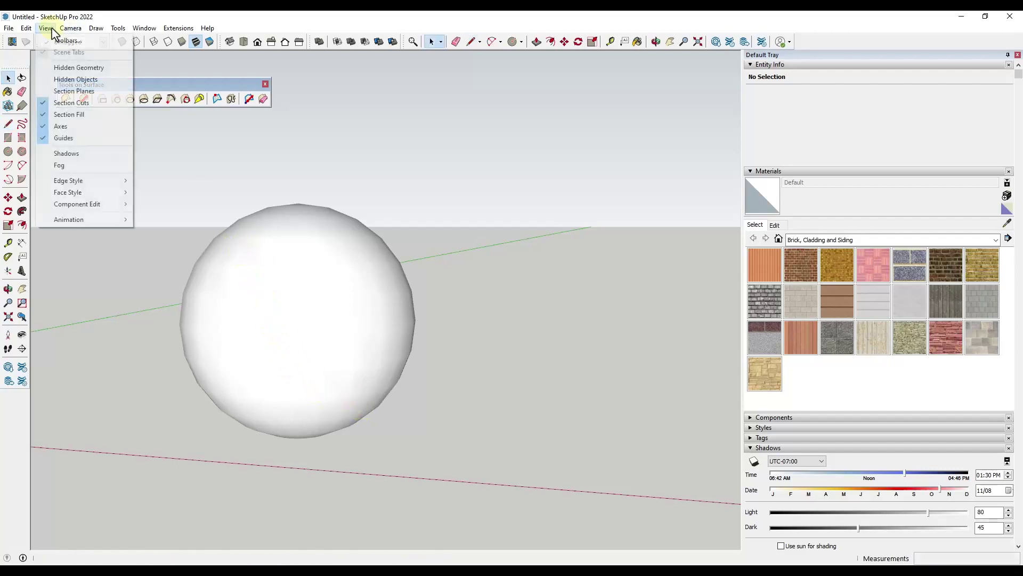
{"action": "left_click", "coordinate": [75, 68]}
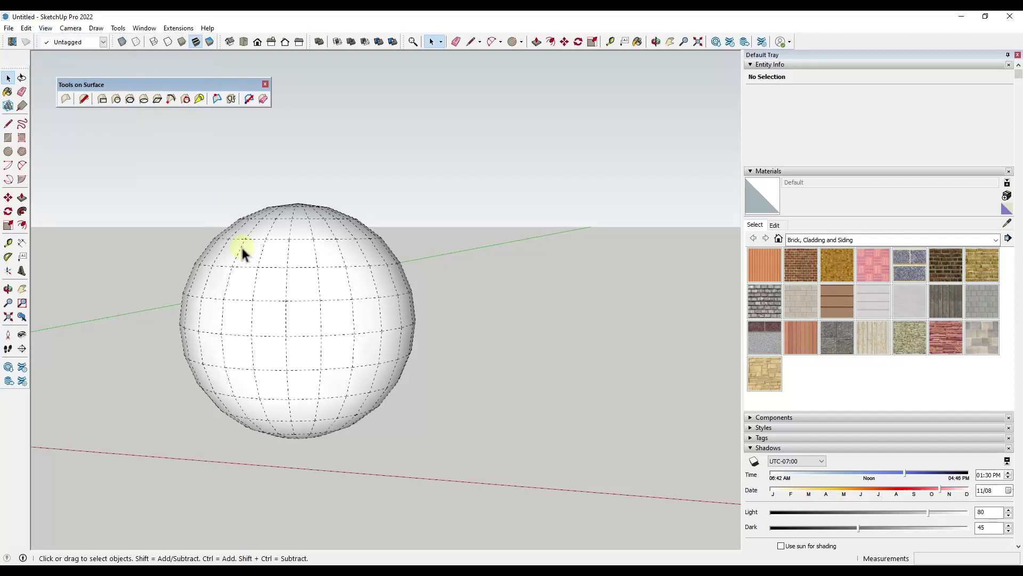
{"action": "key", "text": "l"}
{"action": "left_click", "coordinate": [231, 266]}
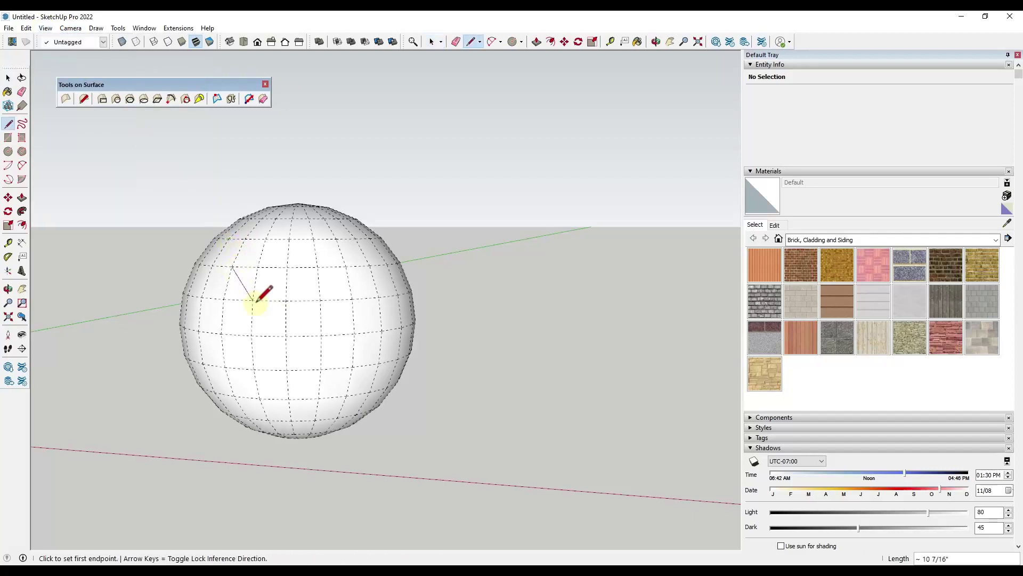
{"action": "left_click", "coordinate": [286, 336]}
{"action": "left_click", "coordinate": [321, 370]}
{"action": "left_click", "coordinate": [320, 370]}
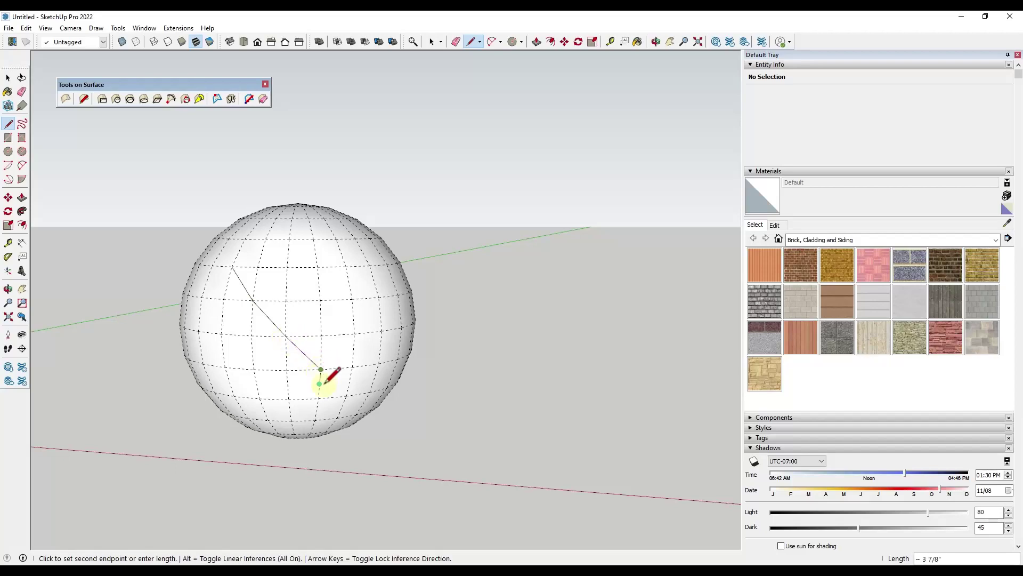
Remove the test lines from the sphere and turn hidden geometry off
{"action": "mouse_move", "coordinate": [347, 388]}
{"action": "middle_mouse_down"}
{"action": "mouse_move", "coordinate": [373, 361]}
{"action": "mouse_move", "coordinate": [286, 354]}
{"action": "mouse_move", "coordinate": [375, 353]}
{"action": "mouse_move", "coordinate": [378, 366]}
{"action": "middle_mouse_up"}
{"action": "key", "text": "space"}
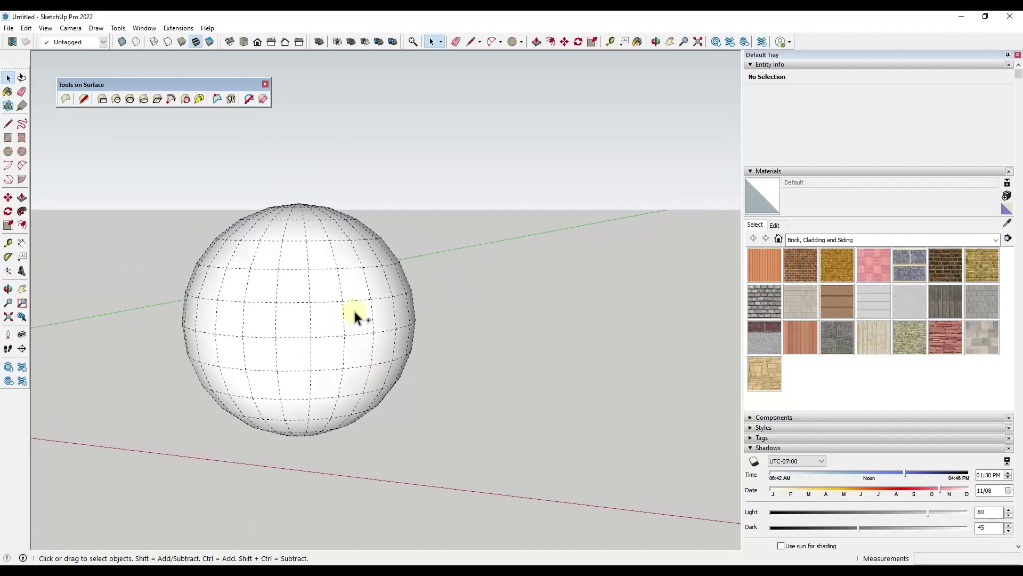
{"action": "left_click", "coordinate": [70, 28]}
{"action": "mouse_move", "coordinate": [45, 28]}
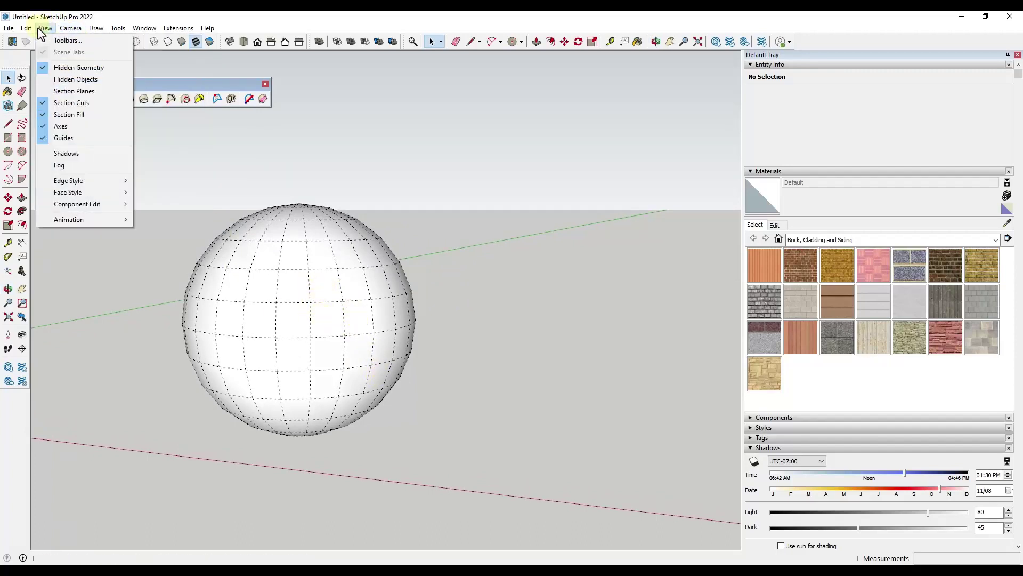
{"action": "left_click", "coordinate": [61, 67]}
{"action": "middle_click_drag", "start_coordinate": [374, 286], "coordinate": [182, 305]}
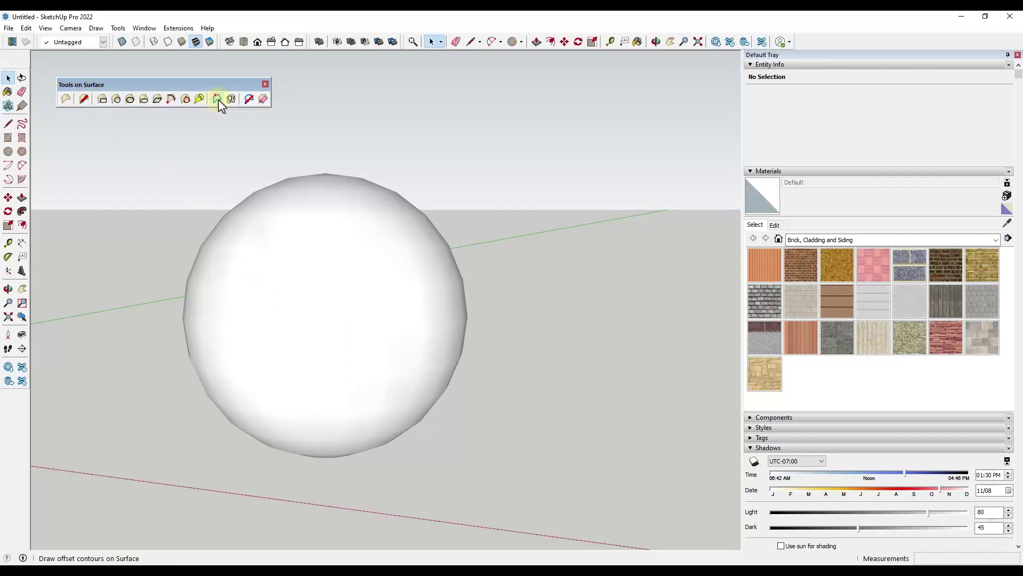
Draw a closed three-sided shape on the sphere with Line on Surface and select its face
{"action": "left_click", "coordinate": [66, 101]}
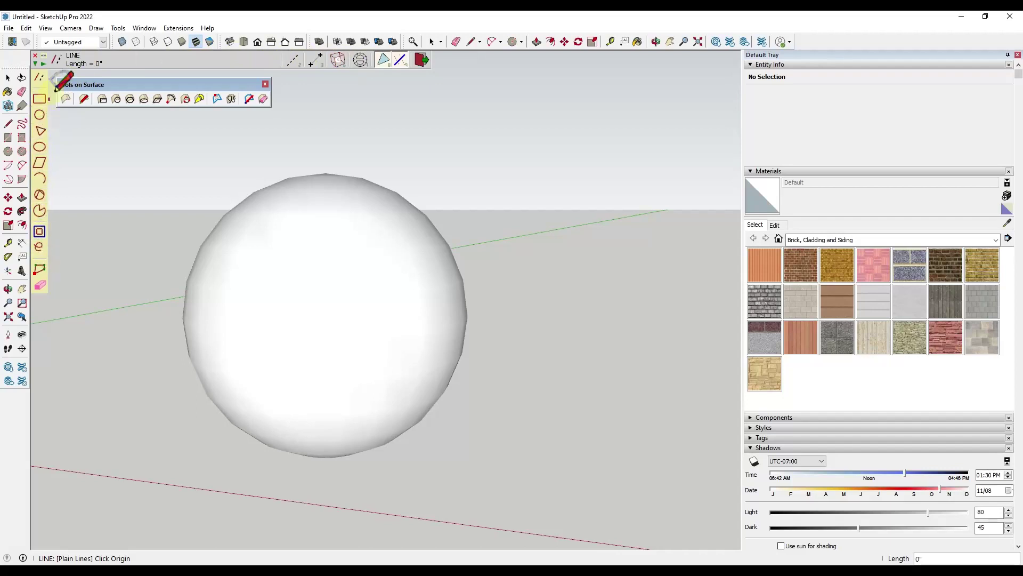
{"action": "key", "text": "space"}
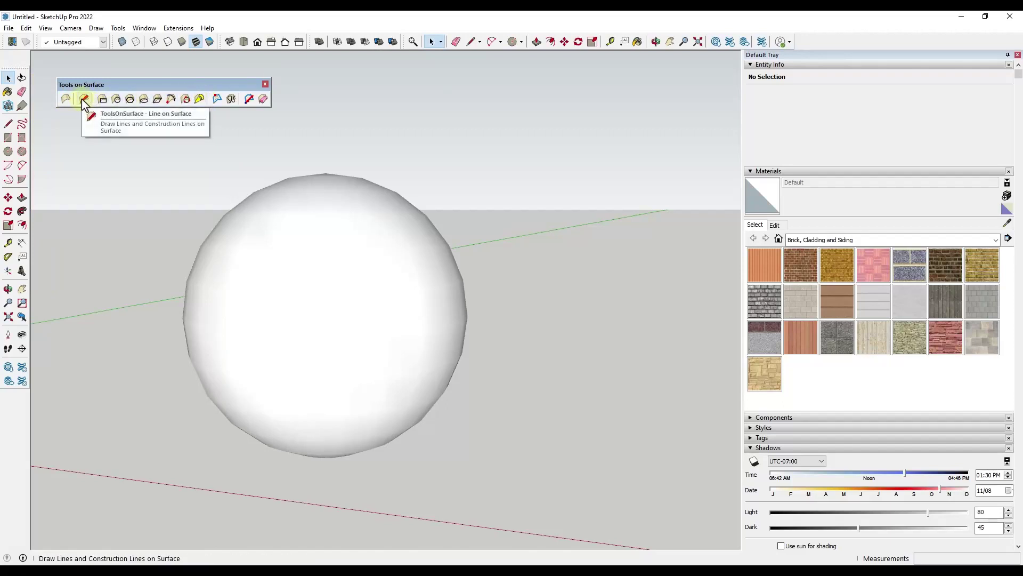
{"action": "left_click", "coordinate": [84, 100]}
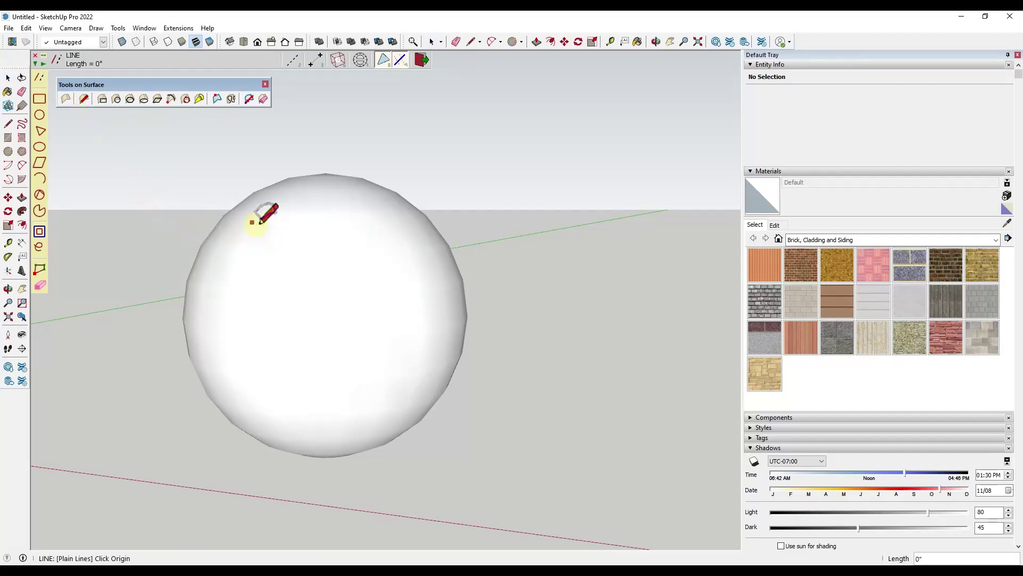
{"action": "left_click", "coordinate": [279, 216]}
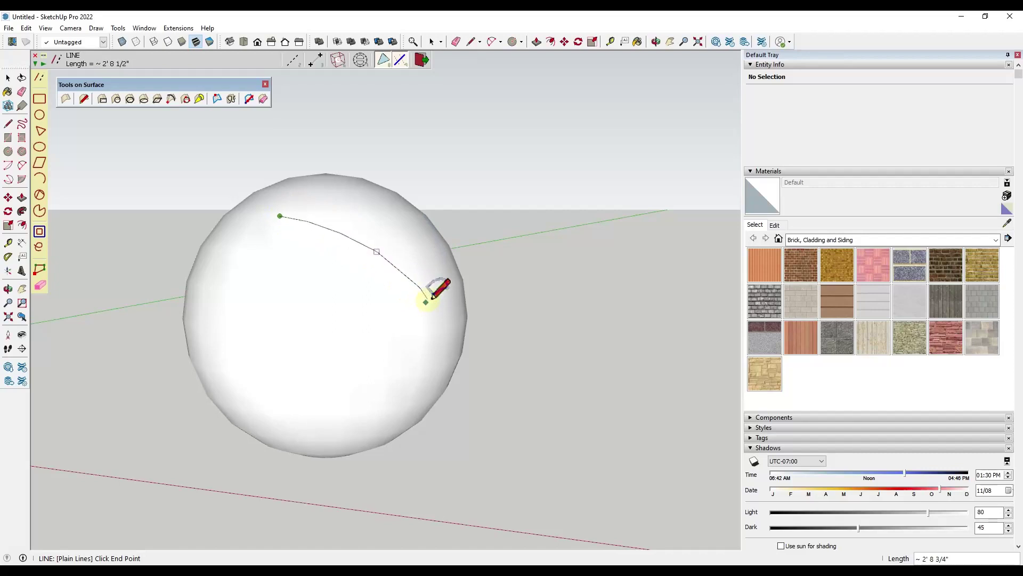
{"action": "left_click", "coordinate": [419, 288]}
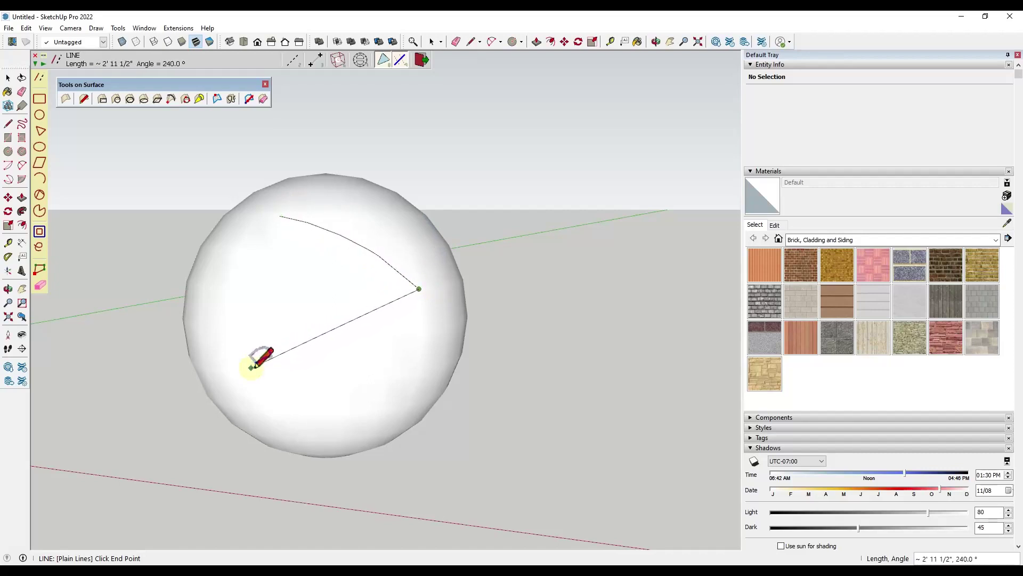
{"action": "left_click", "coordinate": [245, 375]}
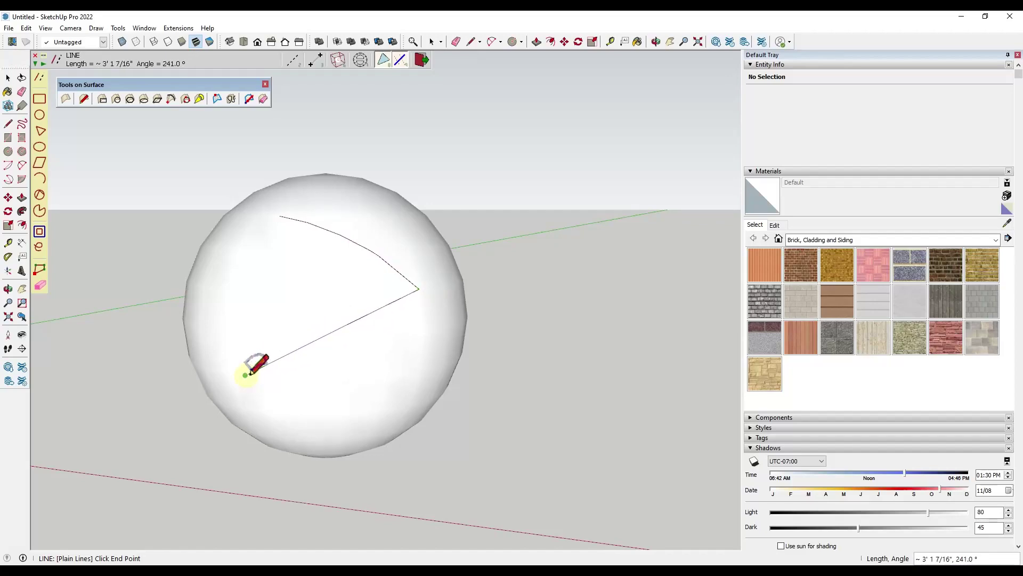
{"action": "left_click", "coordinate": [280, 216]}
{"action": "key", "text": "space"}
{"action": "left_click", "coordinate": [294, 261]}
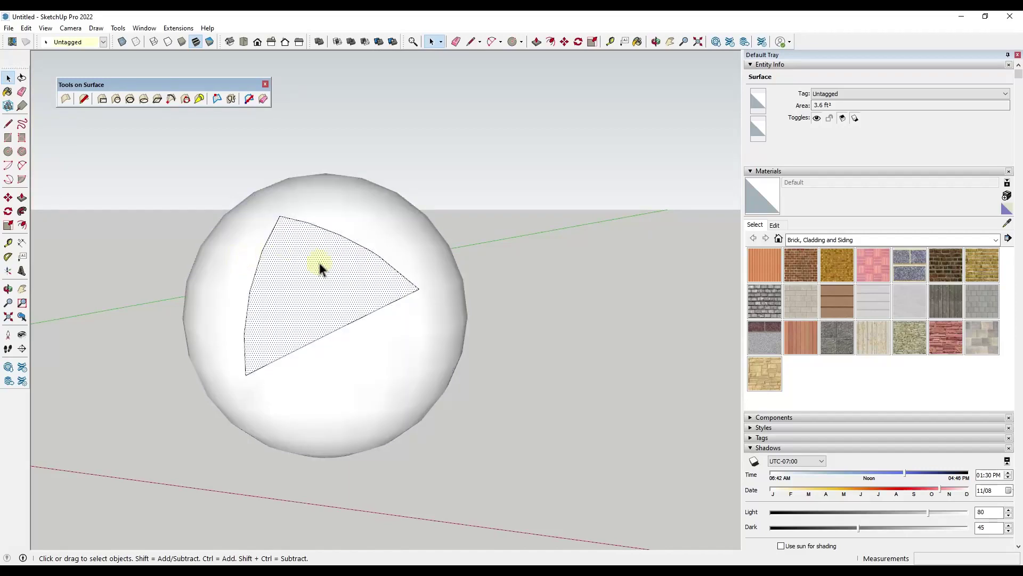
Draw a large rectangle on the ground beside the sphere with a smaller rectangle inside it
{"action": "key", "text": "r"}
{"action": "left_click", "coordinate": [487, 462]}
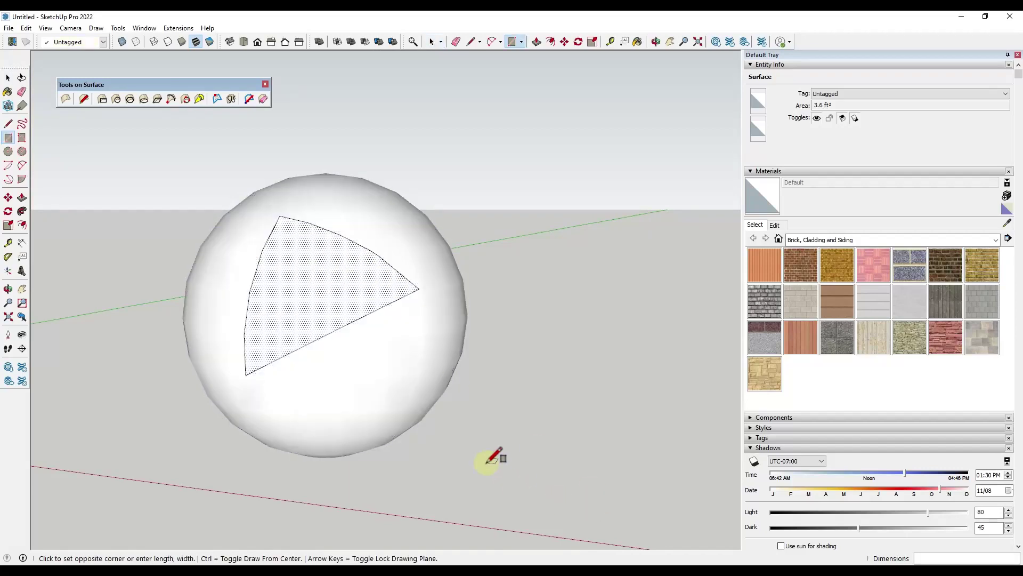
{"action": "left_click", "coordinate": [677, 379]}
{"action": "left_click", "coordinate": [570, 396]}
{"action": "left_click", "coordinate": [624, 433]}
{"action": "key", "text": "space"}
{"action": "left_click", "coordinate": [589, 411]}
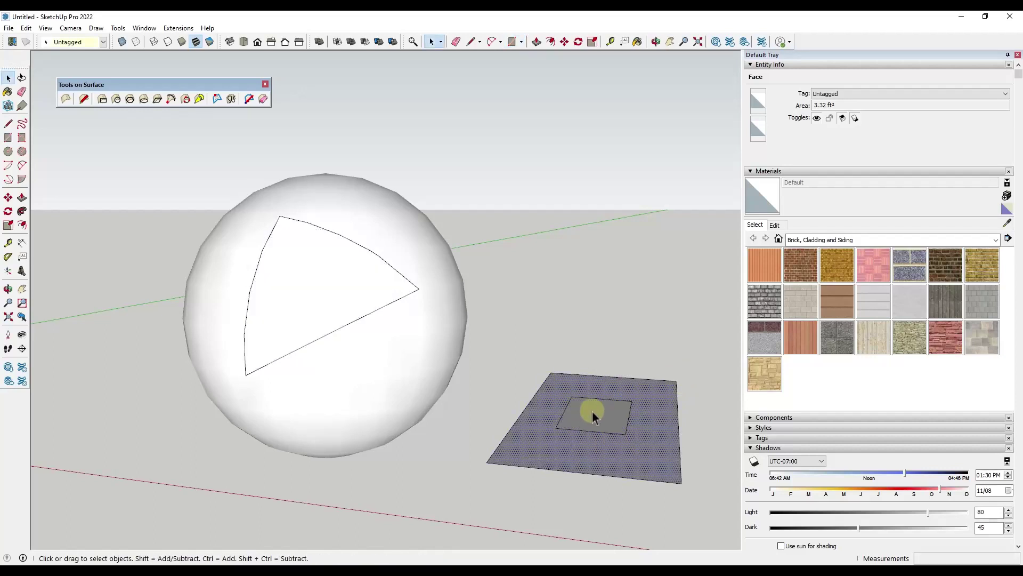
{"action": "left_click", "coordinate": [634, 427]}
Draw a construction line on the sphere from the triangle's upper corner to its opposite edge
{"action": "left_click", "coordinate": [84, 99]}
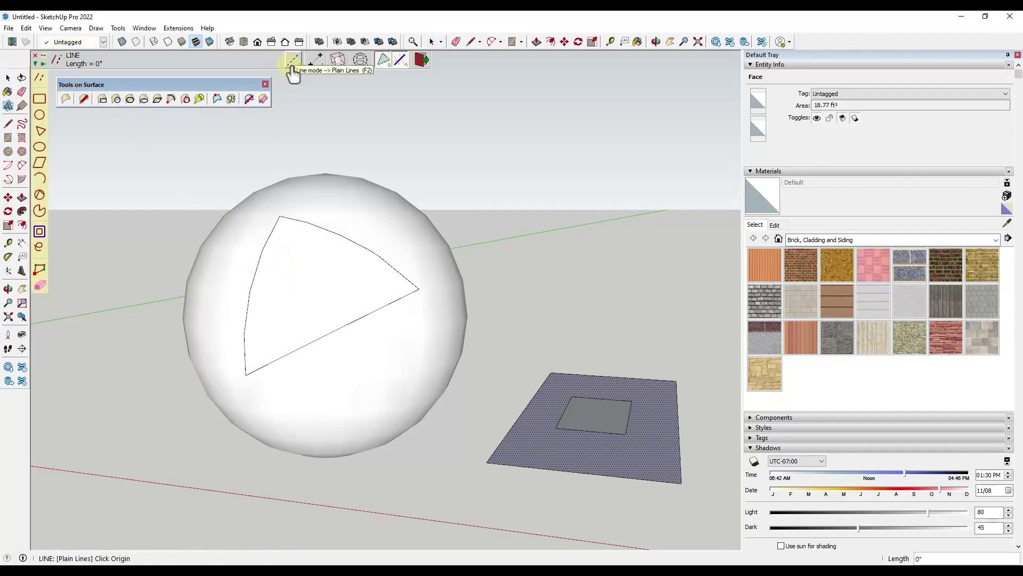
{"action": "left_click", "coordinate": [292, 61]}
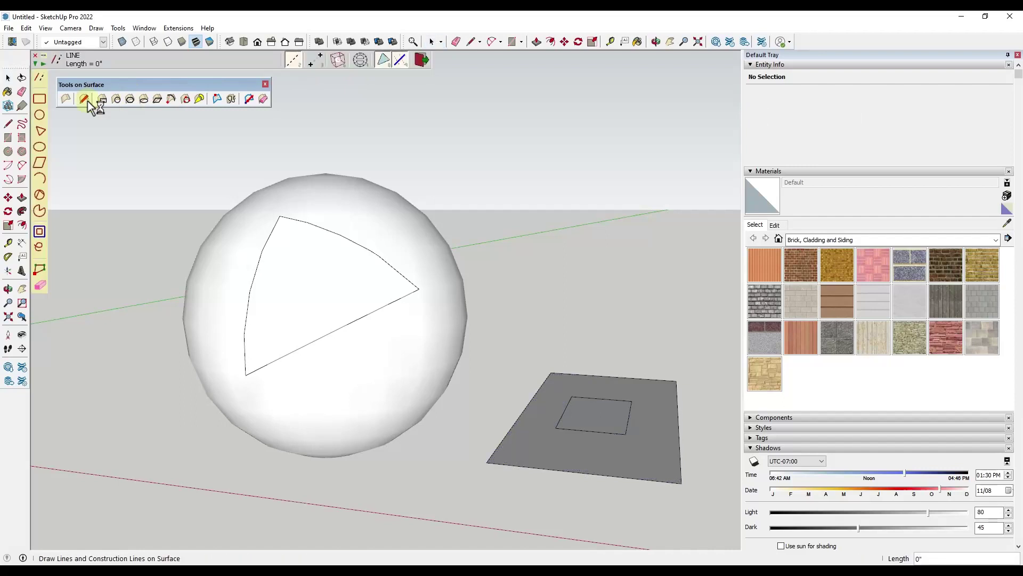
{"action": "left_click", "coordinate": [292, 63]}
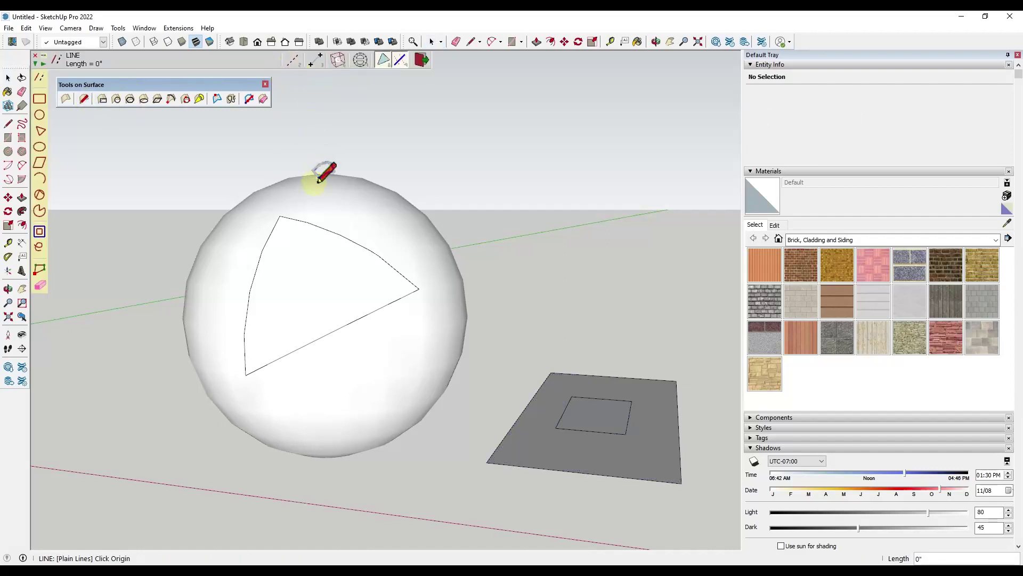
{"action": "left_click", "coordinate": [293, 61]}
{"action": "left_click", "coordinate": [278, 215]}
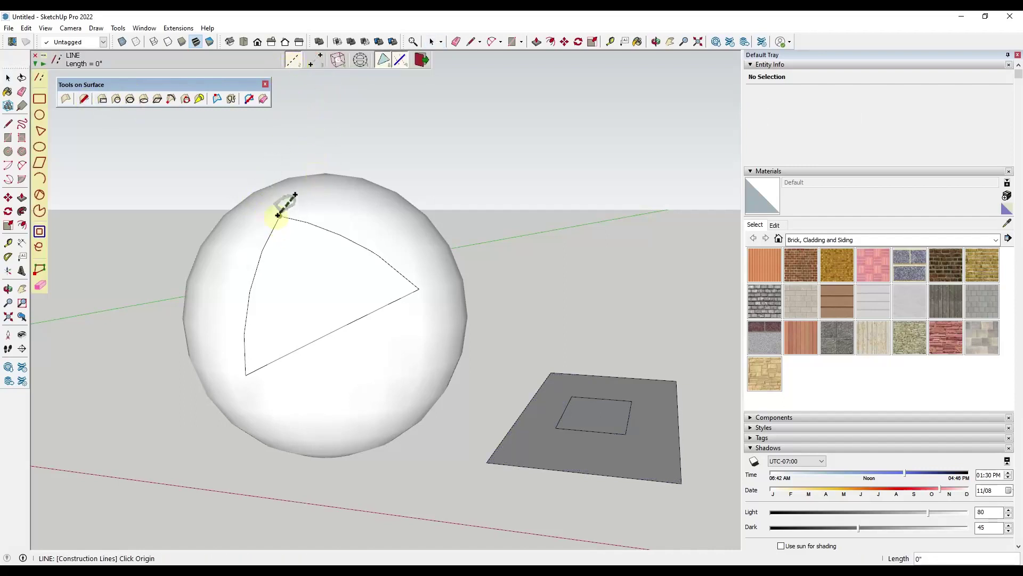
{"action": "left_click", "coordinate": [336, 331]}
{"action": "key", "text": "space"}
Check whether the construction line splits the triangular face by selecting the guide and the surface
{"action": "left_click", "coordinate": [321, 309]}
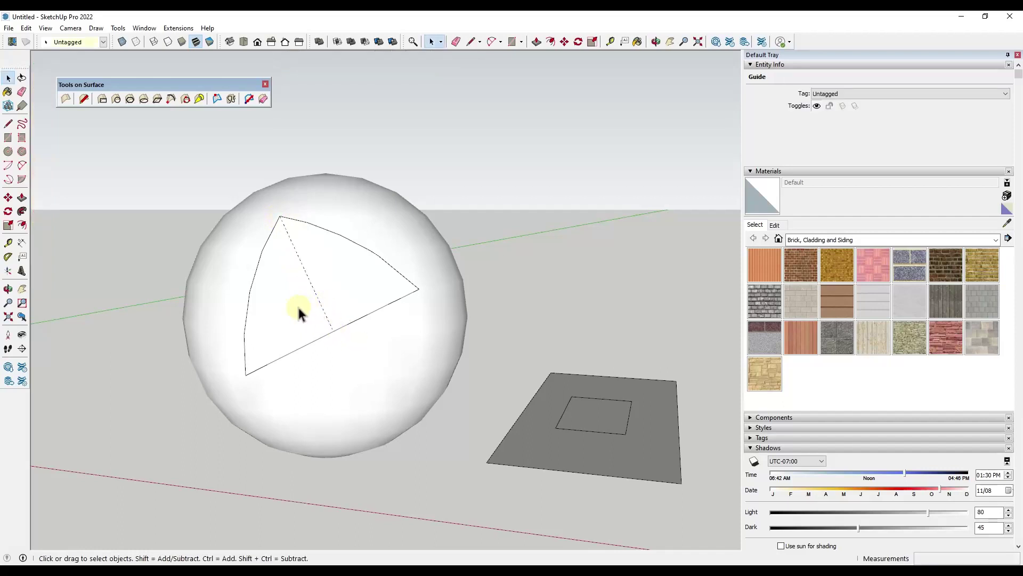
{"action": "left_click", "coordinate": [313, 297]}
{"action": "middle_click_drag", "start_coordinate": [316, 292], "coordinate": [450, 278]}
{"action": "scroll", "coordinate": [343, 280], "scroll_direction": "up", "scroll_amount": 2}
{"action": "left_click", "coordinate": [333, 275]}
{"action": "scroll", "coordinate": [349, 277], "scroll_direction": "down", "scroll_amount": 3}
{"action": "left_click", "coordinate": [329, 324]}
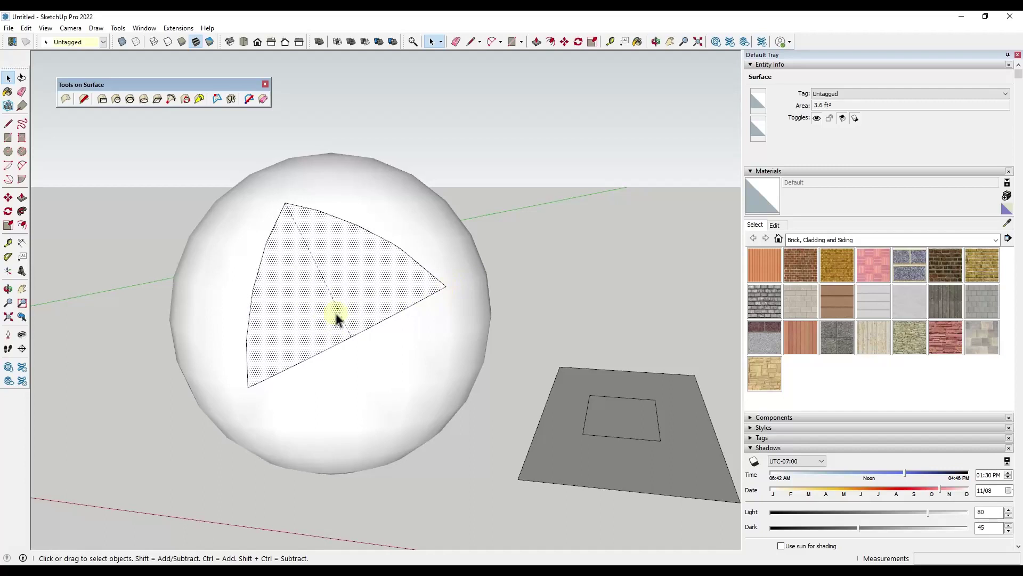
Draw an open plain-line path beside the triangle on the sphere with construction points at its vertices
{"action": "left_click", "coordinate": [84, 99]}
{"action": "left_click", "coordinate": [293, 61]}
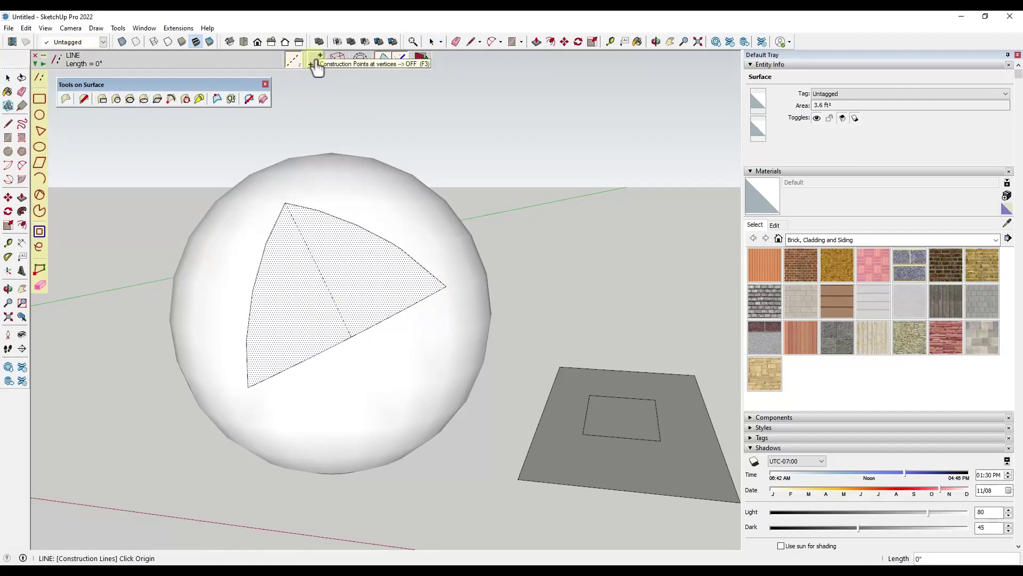
{"action": "left_click", "coordinate": [293, 62]}
{"action": "left_click", "coordinate": [316, 65]}
{"action": "left_click", "coordinate": [268, 188]}
{"action": "left_click", "coordinate": [253, 203]}
{"action": "left_click", "coordinate": [228, 242]}
{"action": "left_click", "coordinate": [211, 287]}
{"action": "left_click", "coordinate": [209, 344]}
{"action": "left_click", "coordinate": [225, 364]}
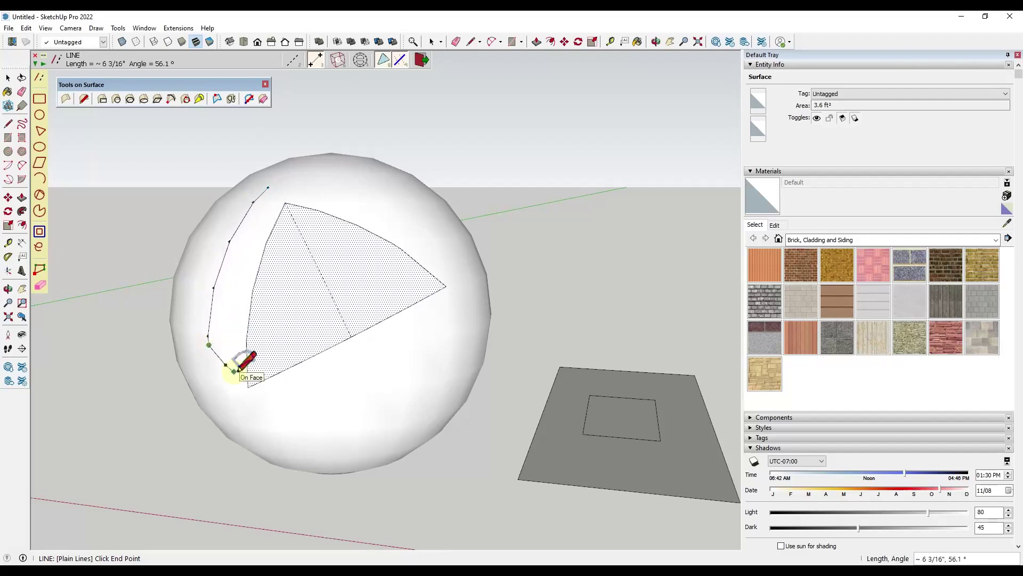
{"action": "left_click", "coordinate": [234, 371]}
{"action": "key", "text": "space"}
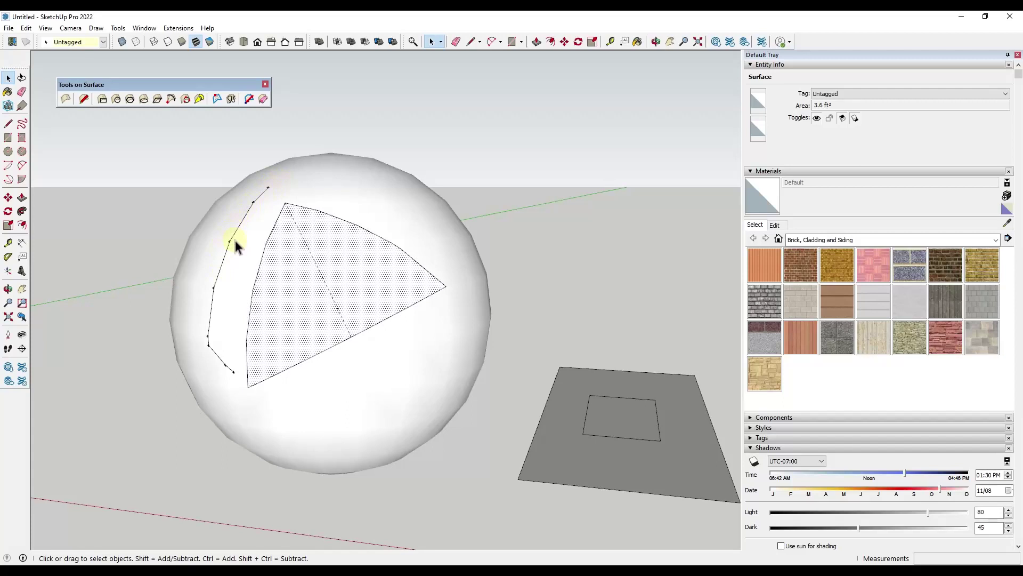
{"action": "key", "text": "l"}
{"action": "key", "text": "space"}
Turn off vertex construction points and draw a closed four-sided shape on the sphere as a separate group
{"action": "left_click", "coordinate": [83, 100]}
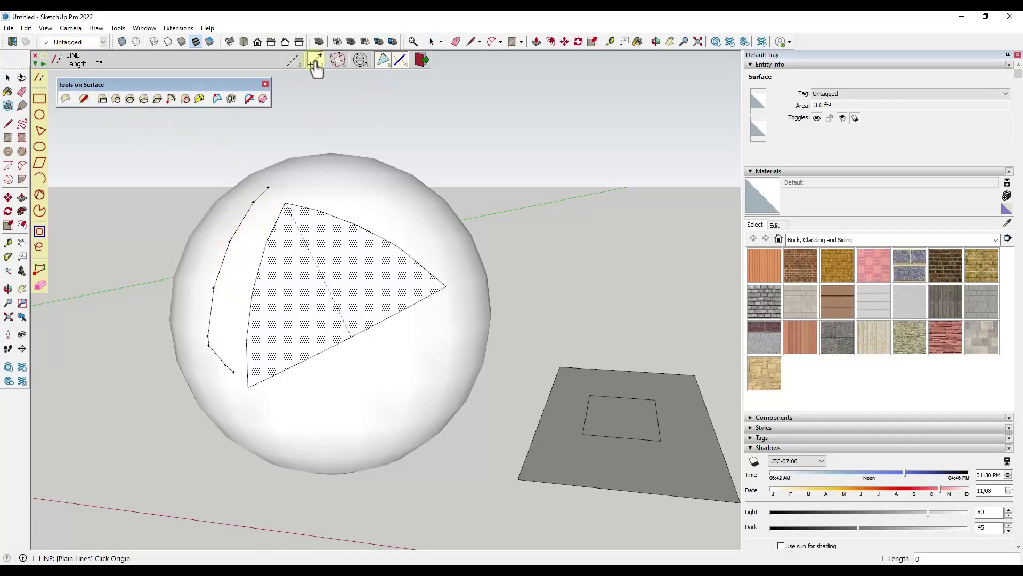
{"action": "middle_click_drag", "start_coordinate": [484, 277], "coordinate": [256, 304]}
{"action": "middle_click_drag", "start_coordinate": [486, 283], "coordinate": [413, 324]}
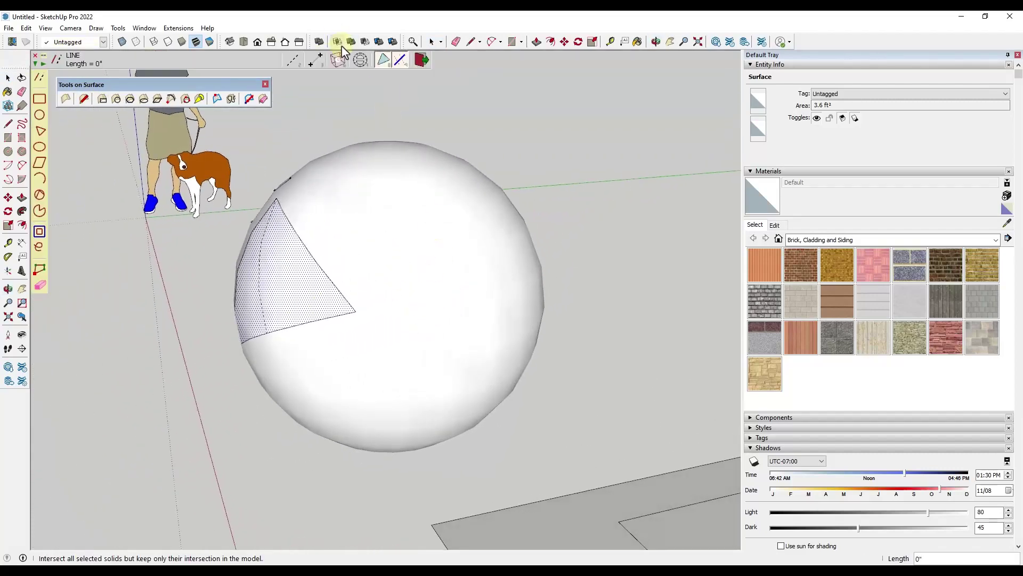
{"action": "left_click", "coordinate": [343, 63]}
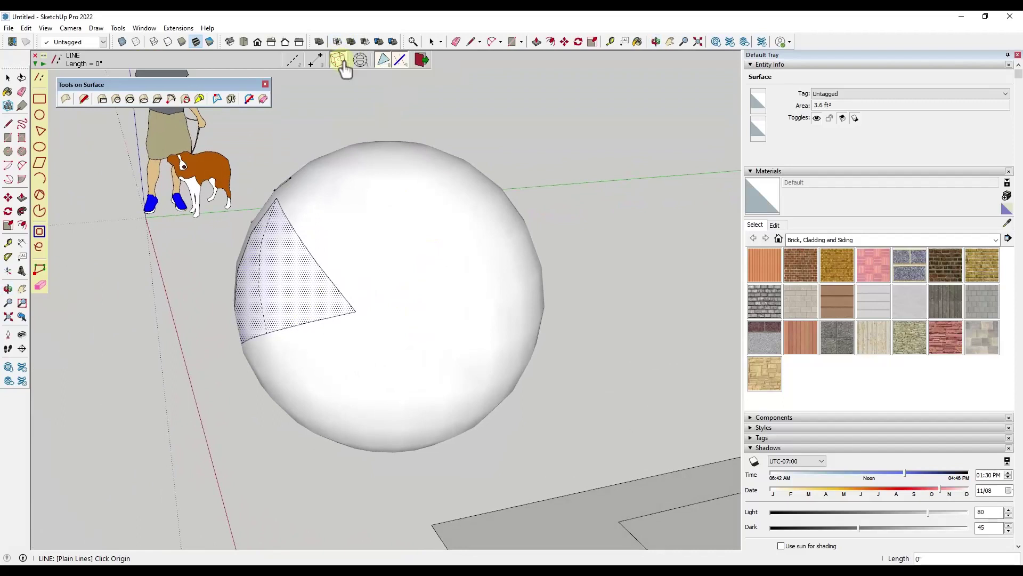
{"action": "left_click", "coordinate": [400, 238]}
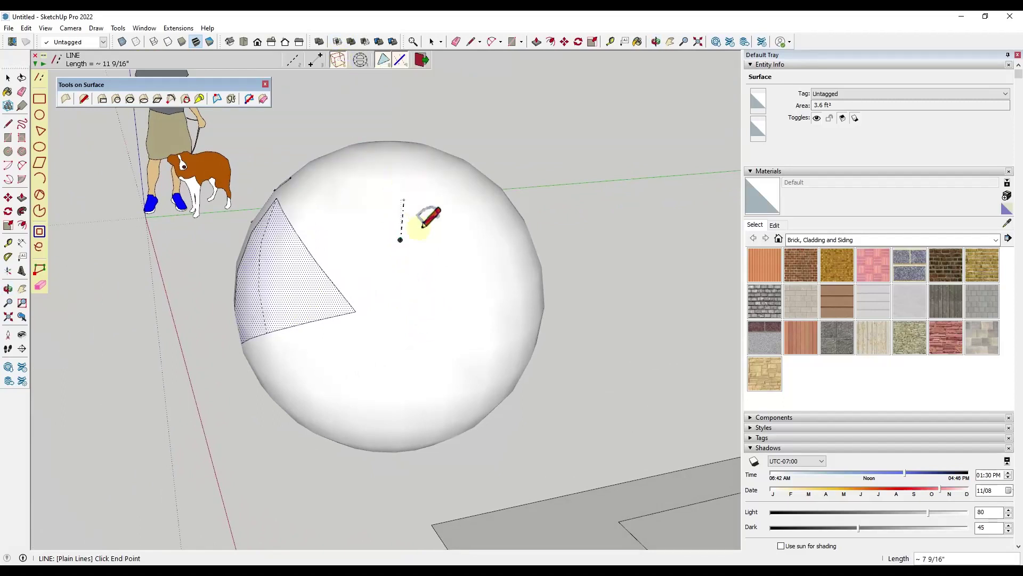
{"action": "left_click", "coordinate": [421, 338]}
{"action": "left_click", "coordinate": [497, 314]}
{"action": "left_click", "coordinate": [461, 211]}
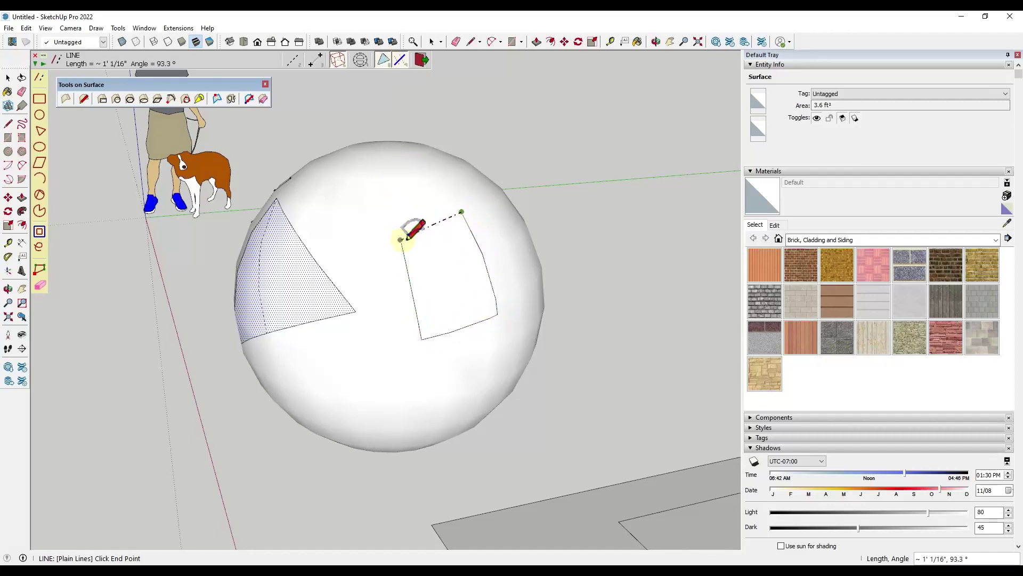
{"action": "left_click", "coordinate": [401, 240]}
{"action": "key", "text": "space"}
{"action": "left_click", "coordinate": [426, 246]}
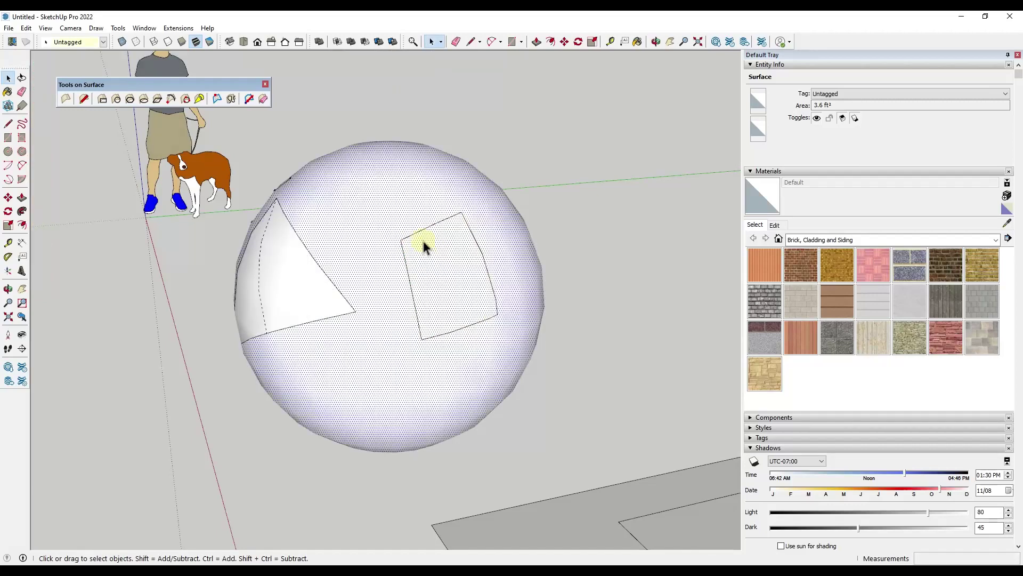
Move the four-sided shape's group slightly off the sphere's surface
{"action": "left_click", "coordinate": [416, 233]}
{"action": "middle_click_drag", "start_coordinate": [407, 312], "coordinate": [545, 256]}
{"action": "scroll", "coordinate": [523, 248], "scroll_direction": "up", "scroll_amount": 5}
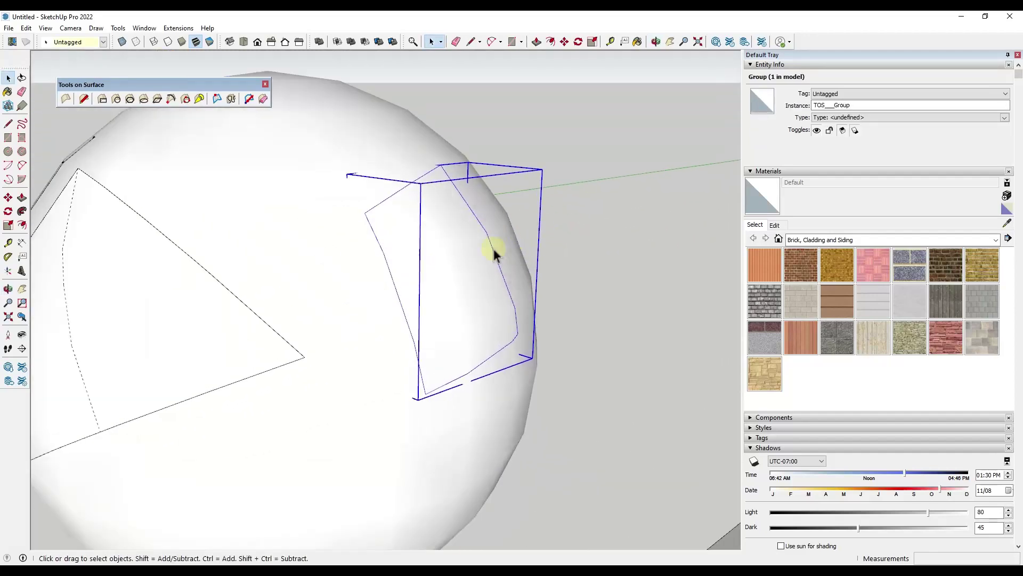
{"action": "key", "text": "m"}
{"action": "left_click", "coordinate": [485, 251]}
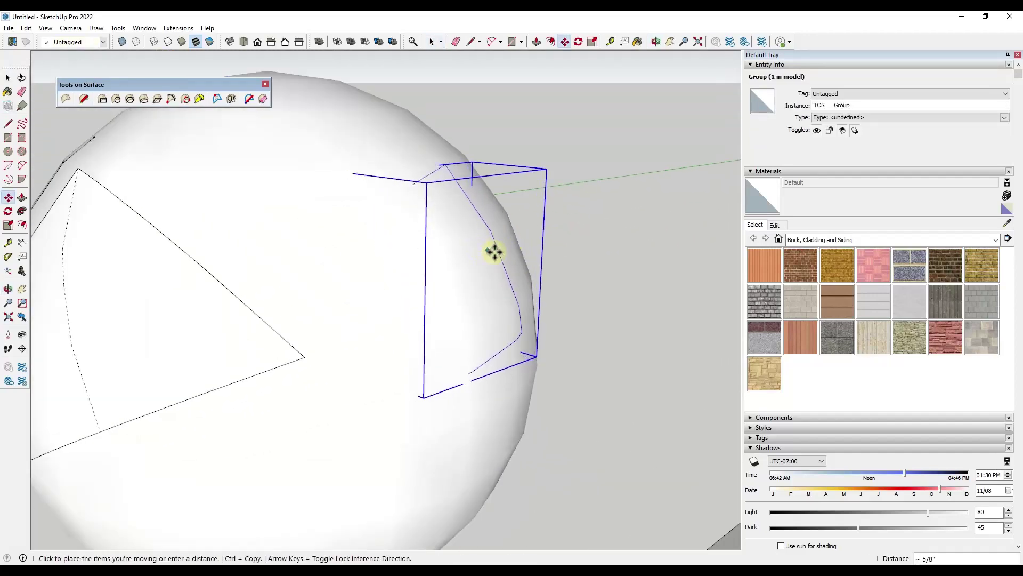
{"action": "middle_click_drag", "start_coordinate": [505, 252], "coordinate": [475, 244]}
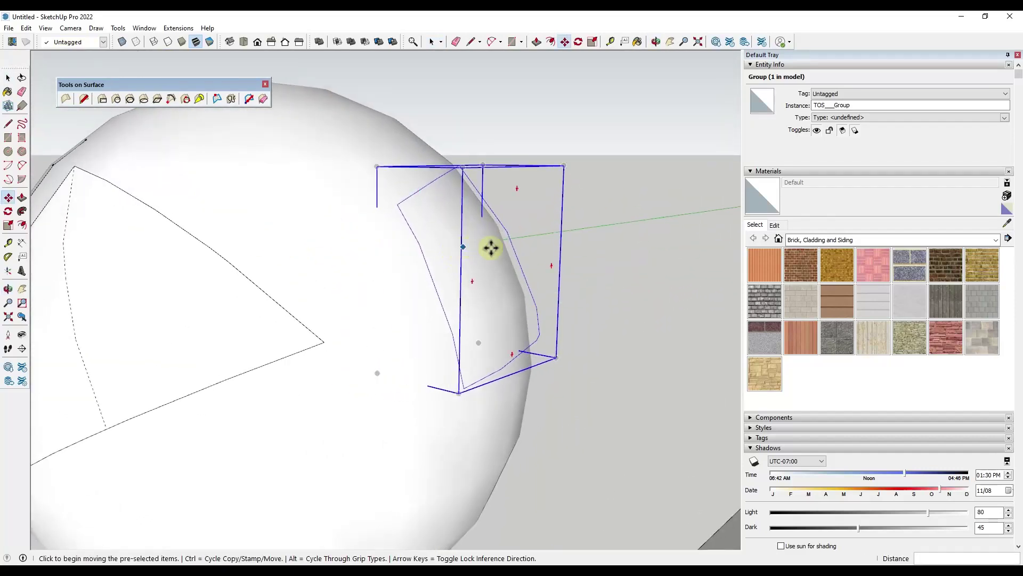
{"action": "scroll", "coordinate": [525, 272], "scroll_direction": "up", "scroll_amount": 3}
{"action": "key", "text": "space"}
{"action": "middle_click_drag", "start_coordinate": [313, 187], "coordinate": [160, 133]}
{"action": "left_click", "coordinate": [84, 98]}
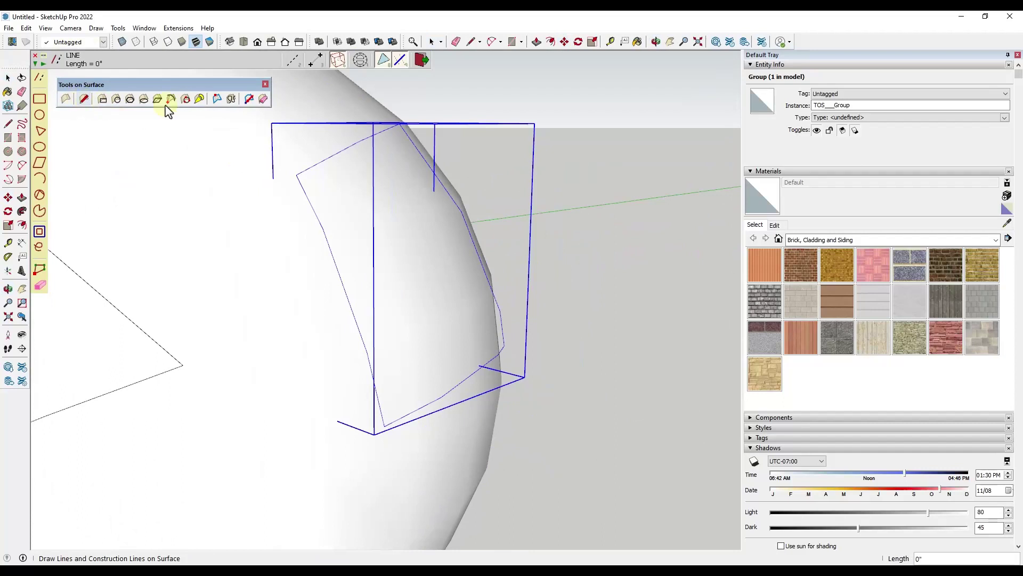
{"action": "left_click", "coordinate": [383, 61]}
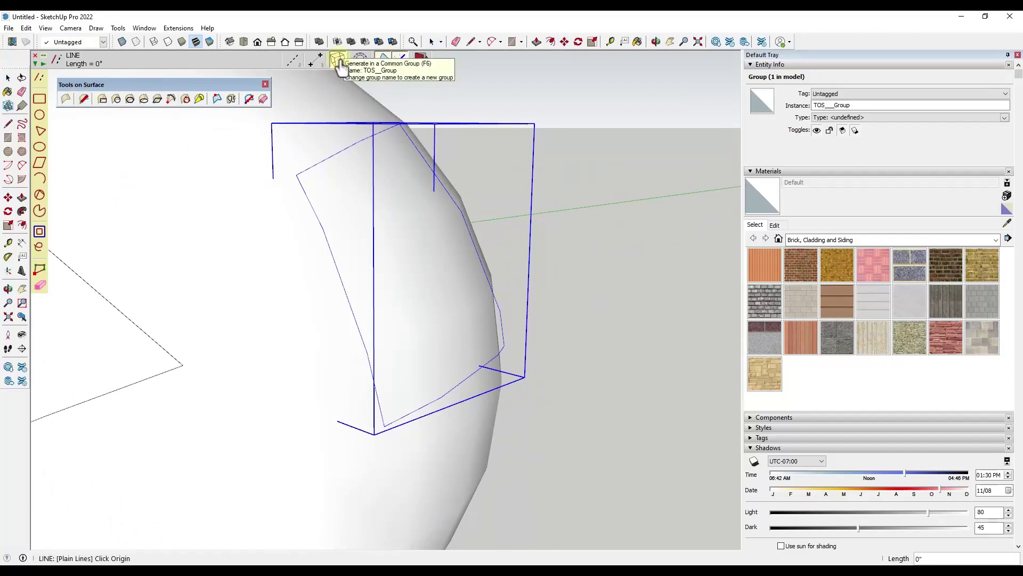
{"action": "middle_click_drag", "start_coordinate": [349, 183], "coordinate": [469, 183]}
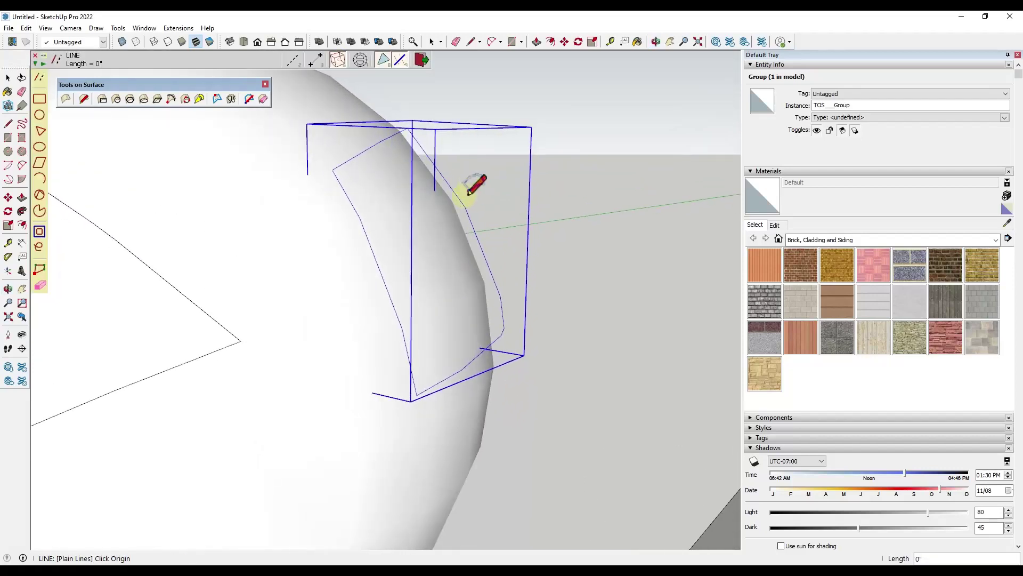
{"action": "key", "text": "space"}
Open the four-sided shape's group for editing and select all of its connected edges
{"action": "double_click", "coordinate": [467, 212]}
{"action": "left_click", "coordinate": [485, 220]}
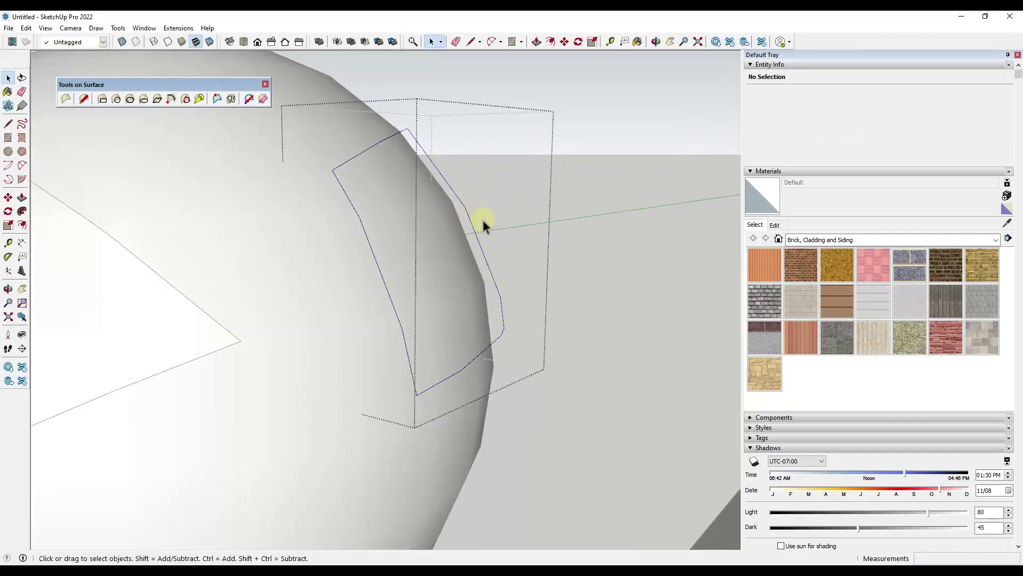
{"action": "triple_click", "coordinate": [475, 229]}
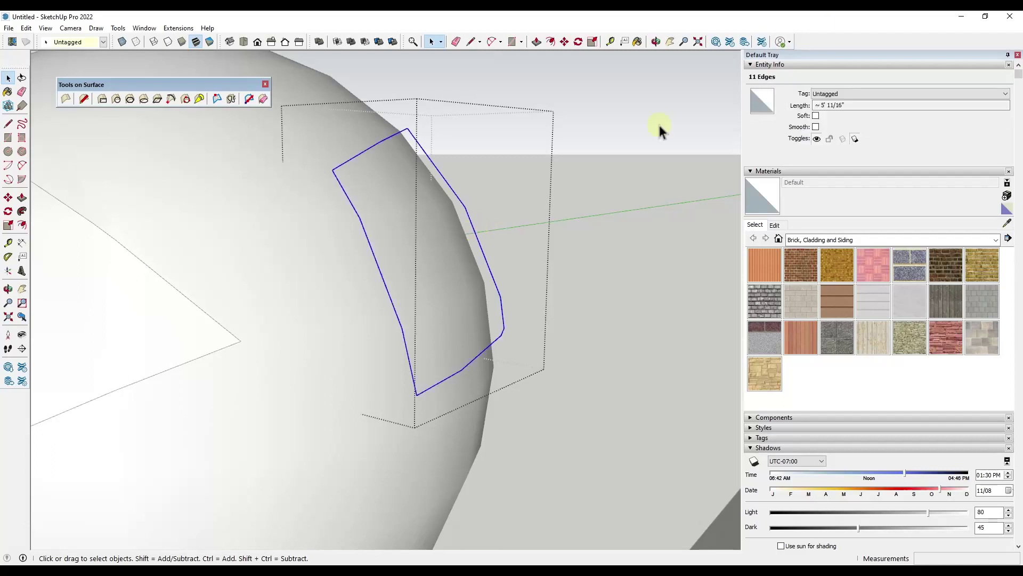
Show the Curviloft tools and arrange them just below the Tools on Surface set
{"action": "right_click", "coordinate": [823, 55]}
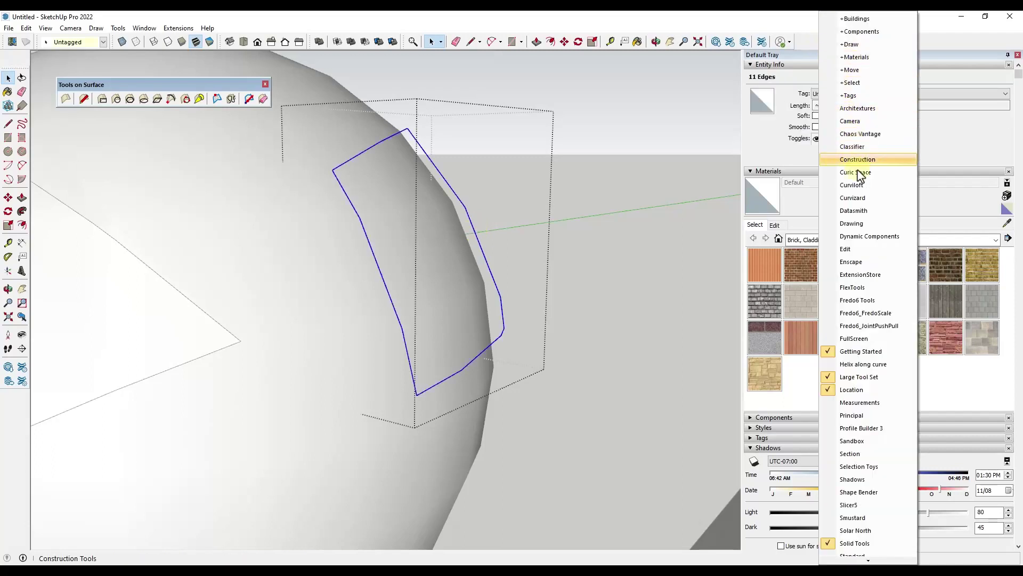
{"action": "left_click", "coordinate": [857, 185]}
{"action": "left_click_drag", "start_coordinate": [110, 83], "coordinate": [119, 63]}
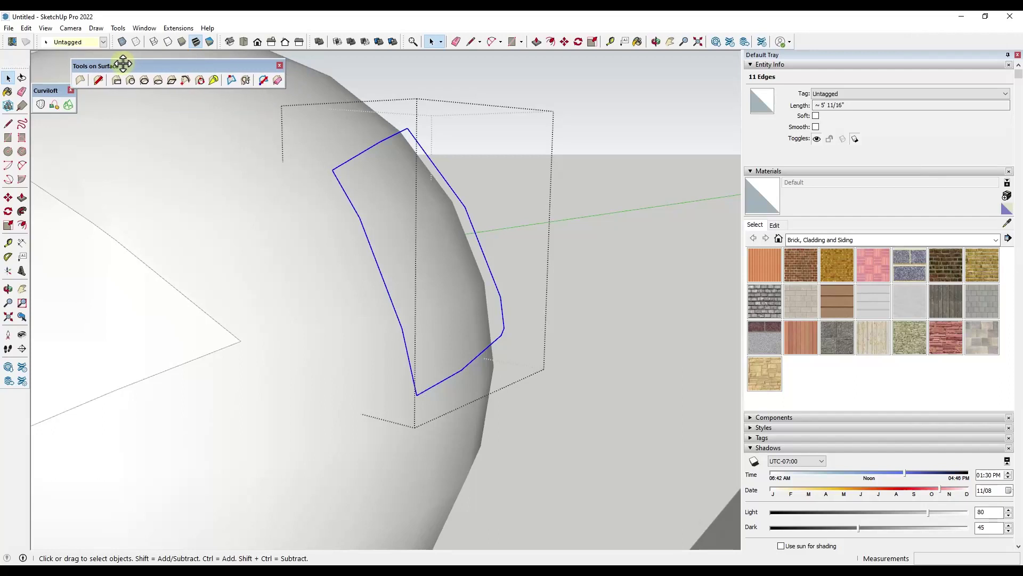
{"action": "left_click_drag", "start_coordinate": [45, 94], "coordinate": [55, 104]}
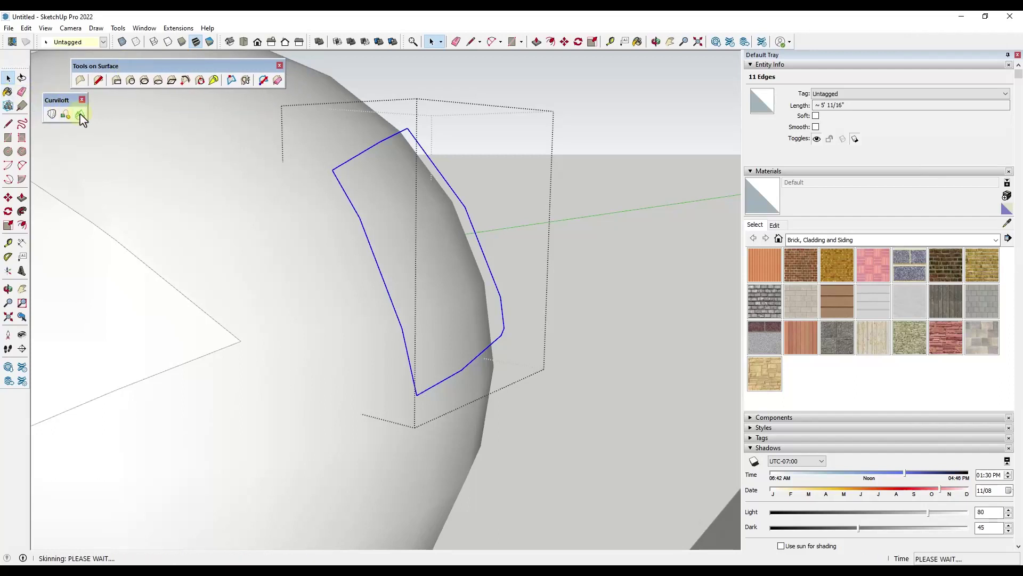
Skin the selected contour with Curviloft to fill it with a curved face, and close the group
{"action": "left_click", "coordinate": [79, 114]}
{"action": "left_click", "coordinate": [542, 275]}
{"action": "middle_click_drag", "start_coordinate": [541, 275], "coordinate": [516, 203]}
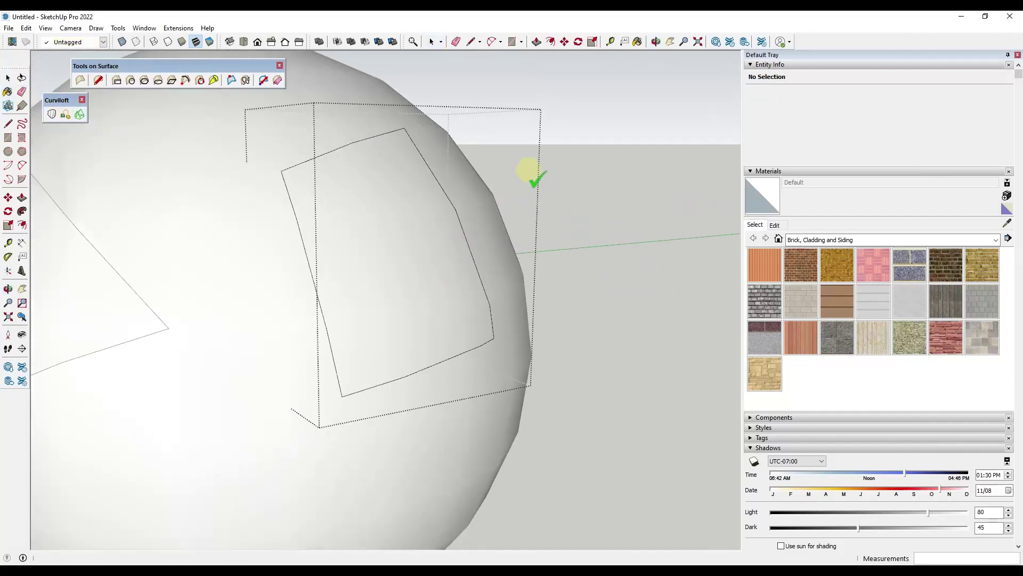
{"action": "left_click", "coordinate": [533, 175]}
{"action": "middle_click_drag", "start_coordinate": [398, 196], "coordinate": [546, 183]}
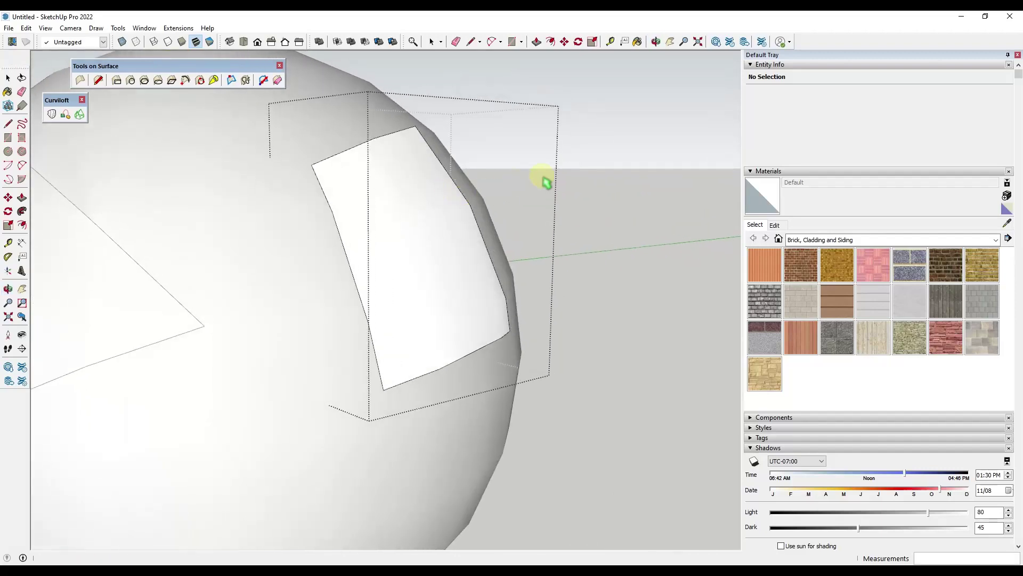
{"action": "key", "text": "space"}
{"action": "left_click", "coordinate": [490, 182]}
{"action": "middle_click_drag", "start_coordinate": [410, 203], "coordinate": [366, 267]}
Try a plain line on the sphere below the triangle with the protractor shown for the segment angle
{"action": "left_click", "coordinate": [98, 80]}
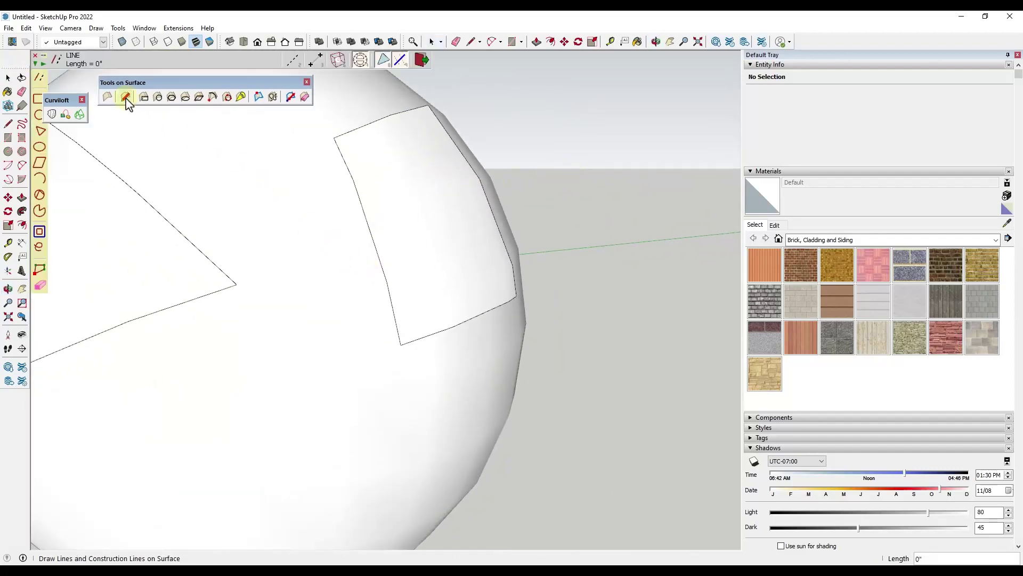
{"action": "left_click", "coordinate": [361, 61]}
{"action": "left_click", "coordinate": [93, 392]}
{"action": "left_click", "coordinate": [207, 334]}
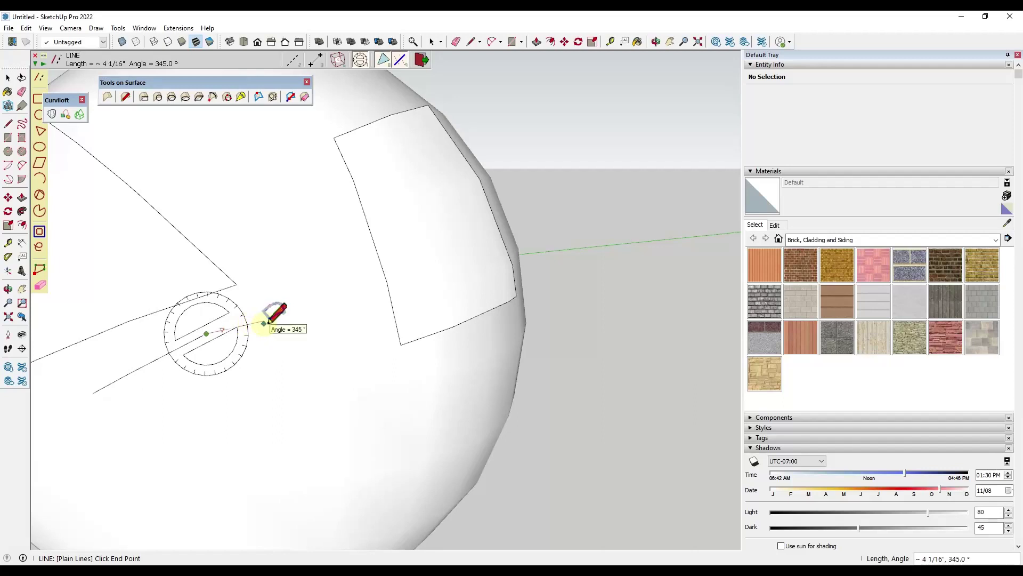
{"action": "key", "text": "Escape"}
Turn off face generation and draw a small closed four-sided plain-line shape on the sphere beside the triangle's corner
{"action": "middle_click_drag", "start_coordinate": [272, 319], "coordinate": [274, 104]}
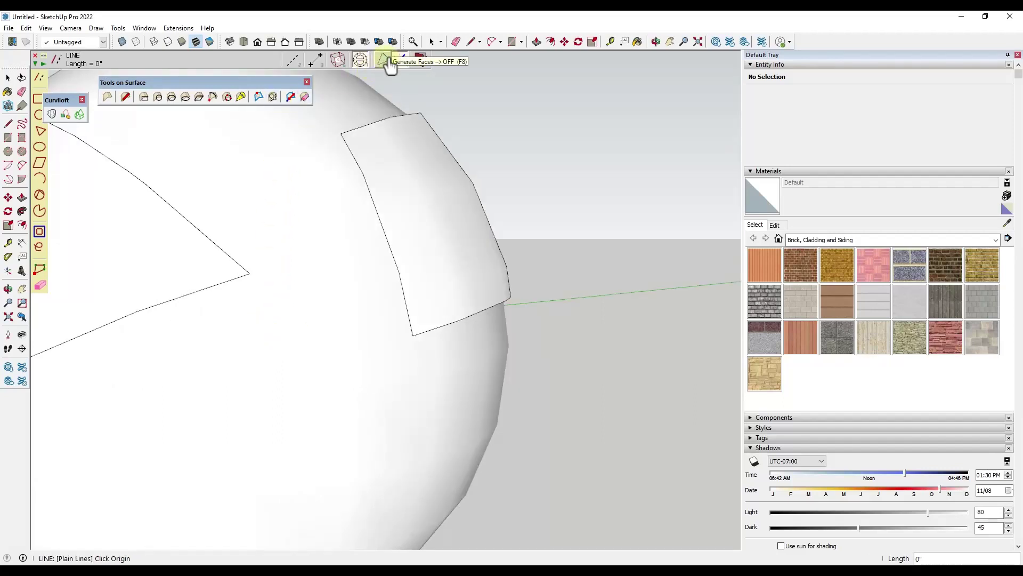
{"action": "left_click", "coordinate": [384, 58]}
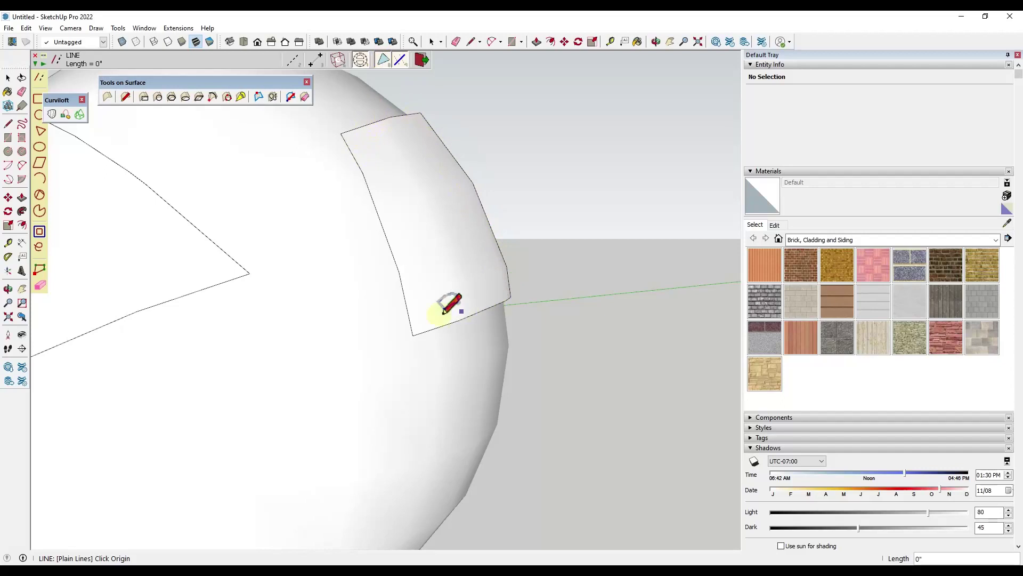
{"action": "left_click", "coordinate": [383, 59]}
{"action": "left_click", "coordinate": [187, 342]}
{"action": "left_click", "coordinate": [266, 307]}
{"action": "left_click", "coordinate": [333, 355]}
{"action": "left_click", "coordinate": [253, 407]}
{"action": "left_click", "coordinate": [187, 343]}
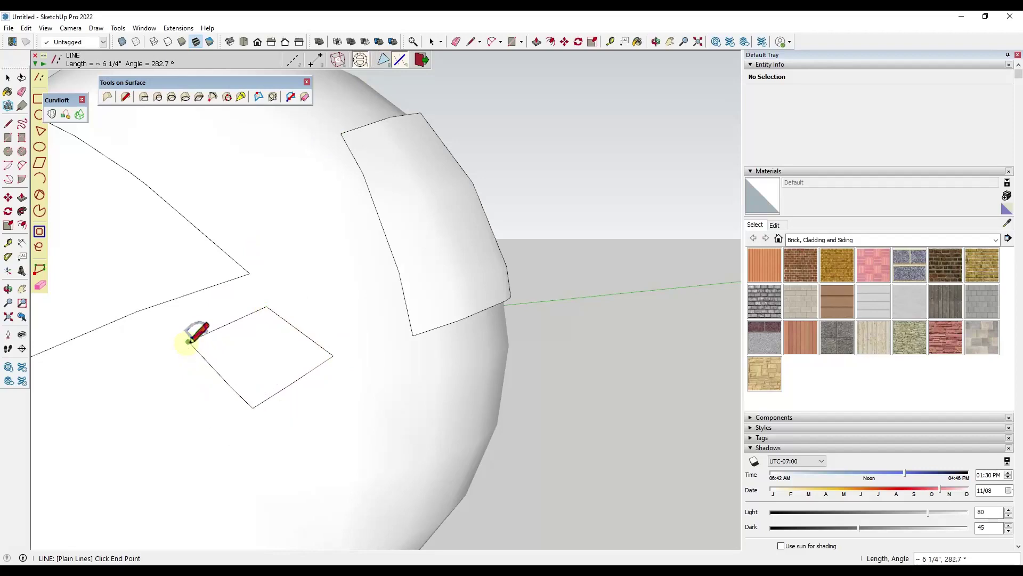
Select the surface inside the small four-sided shape to check whether it is split from the sphere
{"action": "key", "text": "space"}
{"action": "left_click", "coordinate": [242, 352]}
{"action": "middle_click_drag", "start_coordinate": [152, 398], "coordinate": [282, 318]}
Draw a plain line about 1' 11 1/8" long below the triangle with its contour generated as a curve
{"action": "left_click", "coordinate": [126, 96]}
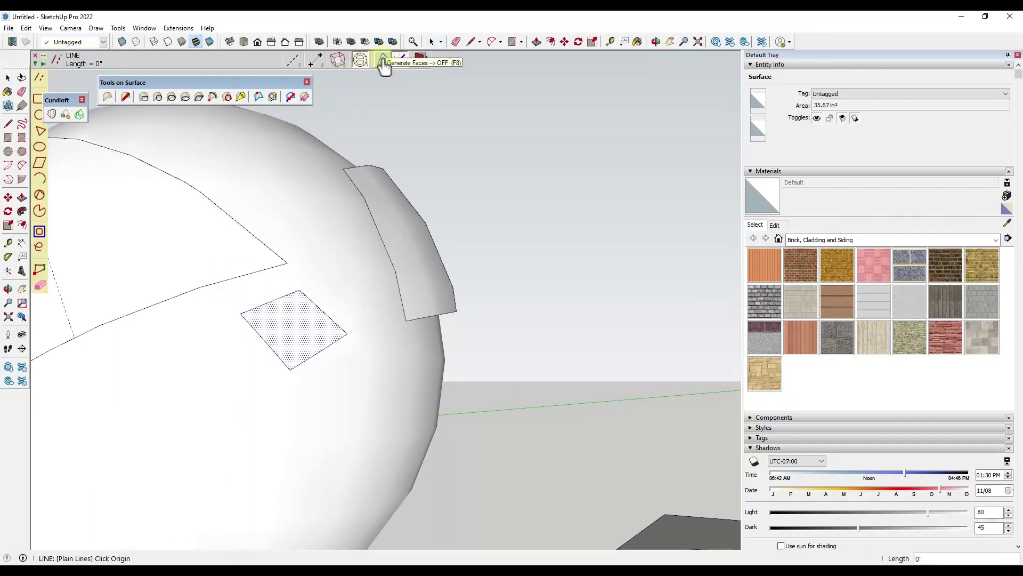
{"action": "scroll", "coordinate": [366, 240], "scroll_direction": "down", "scroll_amount": 5}
{"action": "scroll", "coordinate": [388, 160], "scroll_direction": "up", "scroll_amount": 5}
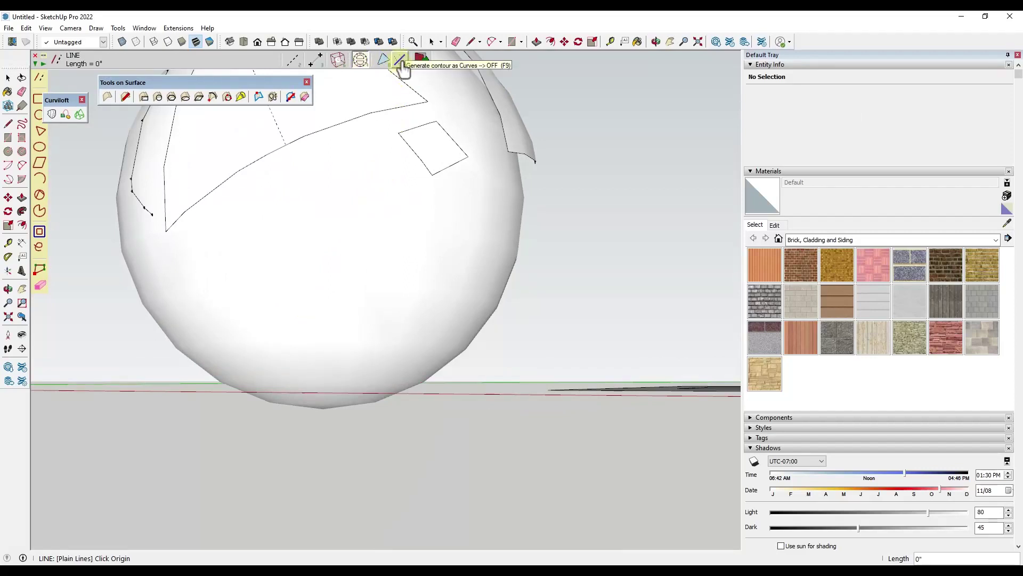
{"action": "left_click", "coordinate": [401, 61]}
{"action": "left_click", "coordinate": [226, 267]}
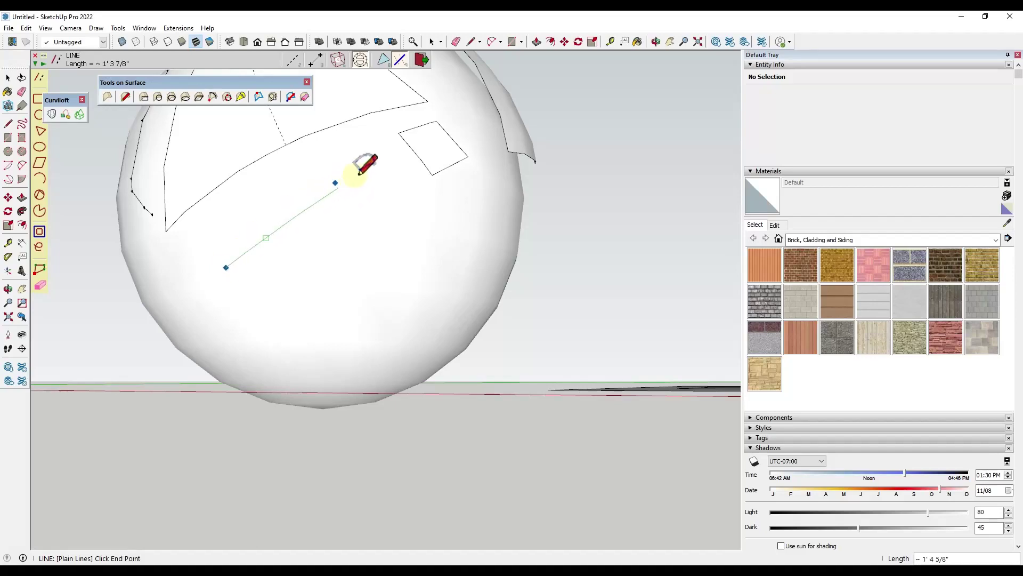
{"action": "left_click", "coordinate": [398, 180]}
Select the new line to check whether its segments form a single curve
{"action": "left_click", "coordinate": [356, 208]}
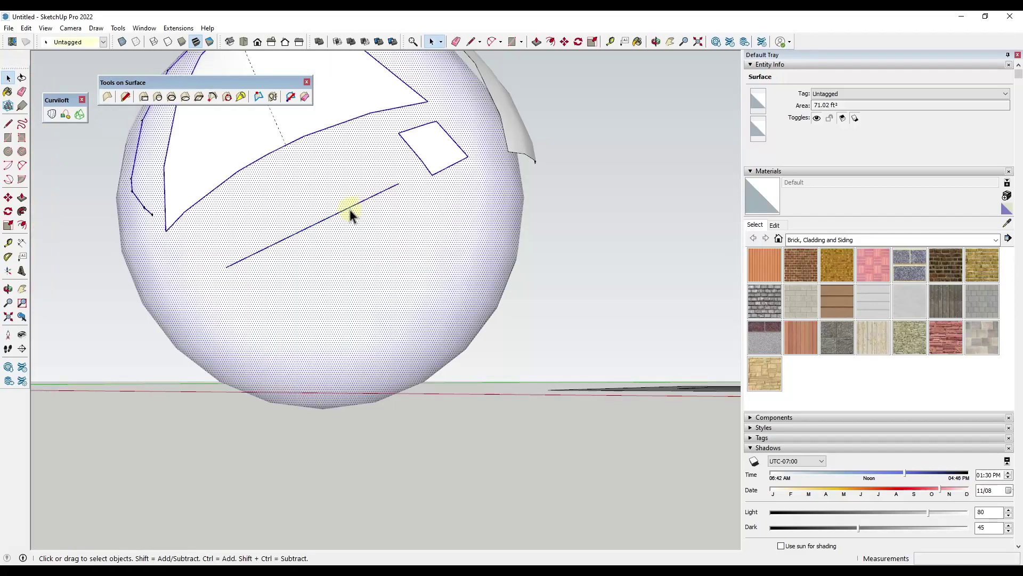
{"action": "left_click", "coordinate": [347, 209]}
{"action": "mouse_move", "coordinate": [351, 268]}
{"action": "middle_mouse_down"}
{"action": "mouse_move", "coordinate": [309, 191]}
{"action": "mouse_move", "coordinate": [261, 213]}
{"action": "middle_mouse_up"}
{"action": "middle_click_drag", "start_coordinate": [240, 252], "coordinate": [267, 229]}
Draw a second plain line beneath the curve with curve generation off, and select one of its segments
{"action": "left_click", "coordinate": [125, 97]}
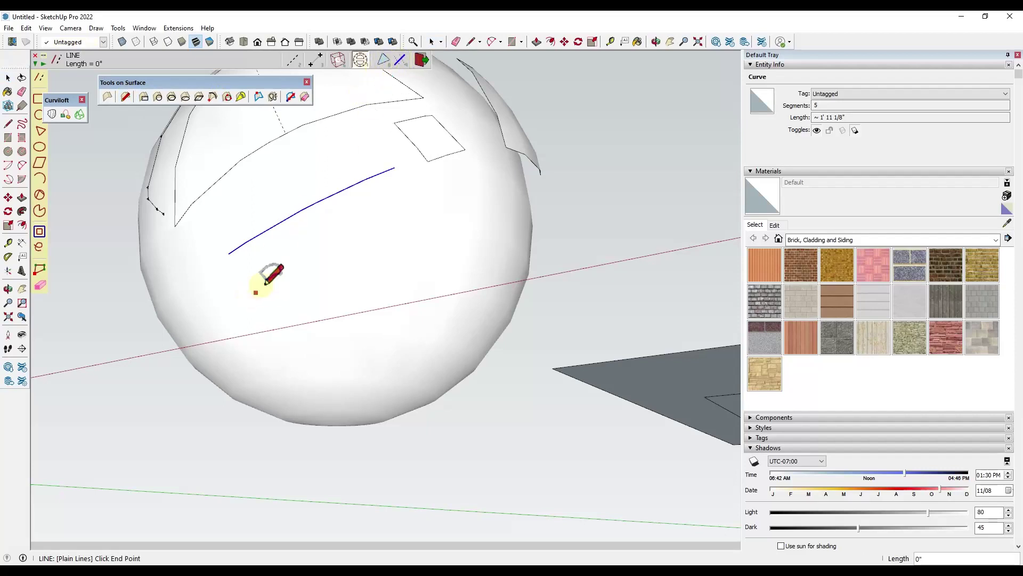
{"action": "left_click", "coordinate": [425, 212]}
{"action": "key", "text": "space"}
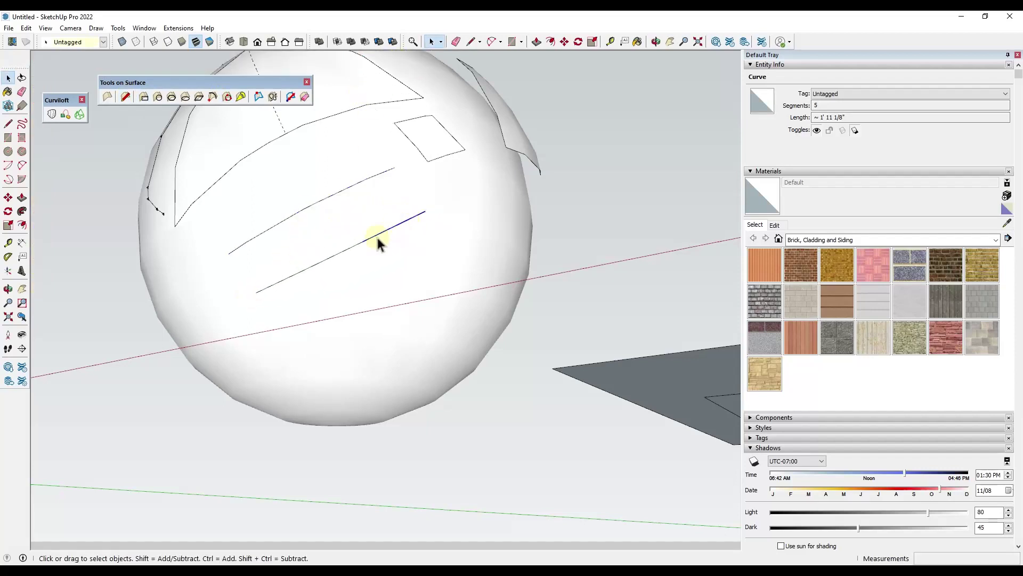
{"action": "left_click", "coordinate": [353, 245]}
{"action": "mouse_move", "coordinate": [294, 281]}
{"action": "middle_mouse_down"}
{"action": "mouse_move", "coordinate": [452, 369]}
{"action": "mouse_move", "coordinate": [593, 493]}
{"action": "mouse_move", "coordinate": [400, 478]}
{"action": "mouse_move", "coordinate": [281, 392]}
{"action": "middle_mouse_up"}
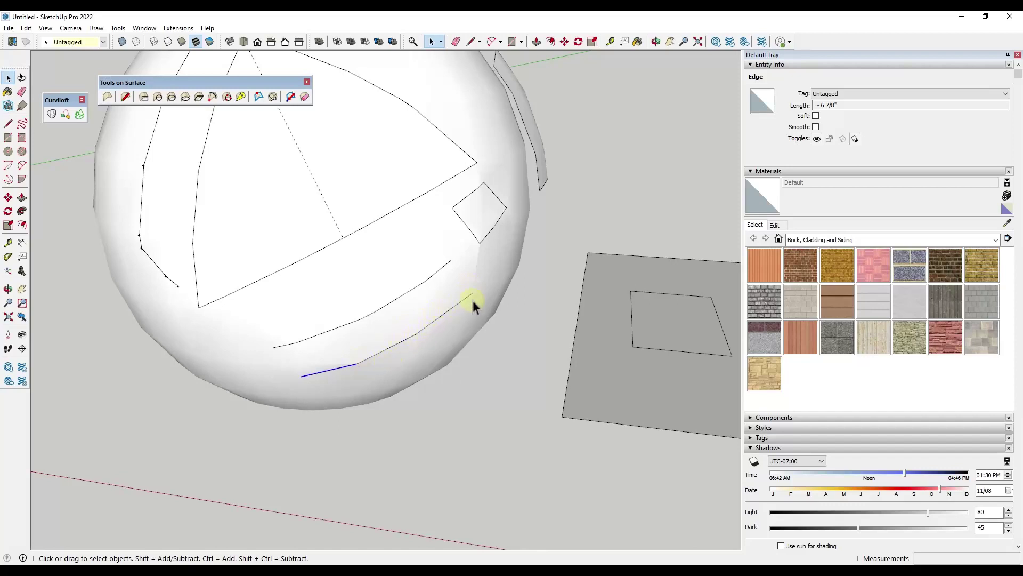
Turn generating contours as curves back on for the surface Line tool
{"action": "left_click", "coordinate": [132, 98]}
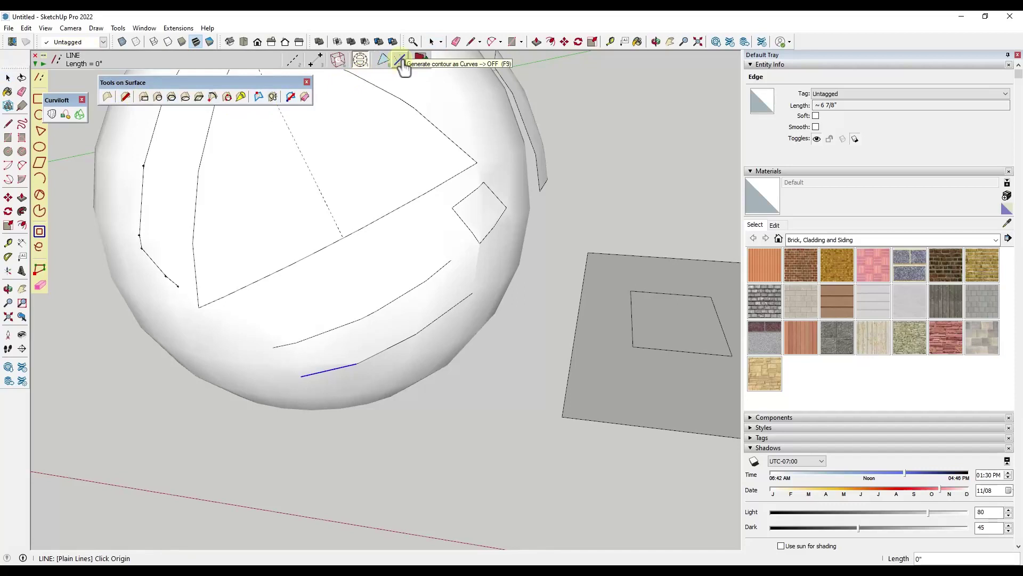
{"action": "key", "text": "o"}
{"action": "left_click_drag", "start_coordinate": [293, 252], "coordinate": [332, 246]}
{"action": "middle_click_drag", "start_coordinate": [331, 246], "coordinate": [327, 228]}
{"action": "scroll", "coordinate": [309, 234], "scroll_direction": "up", "scroll_amount": 3}
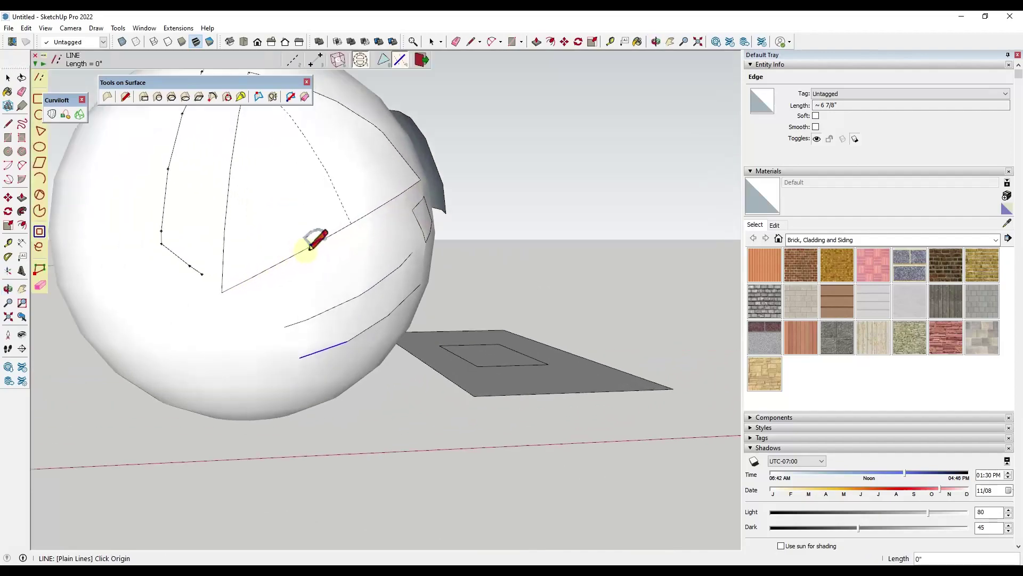
Select all of the sphere's connected geometry and examine how the drawn lines follow its facets
{"action": "key", "text": "space"}
{"action": "scroll", "coordinate": [325, 270], "scroll_direction": "down", "scroll_amount": 2}
{"action": "triple_click", "coordinate": [324, 270]}
{"action": "triple_click", "coordinate": [324, 270]}
{"action": "key", "text": "o"}
{"action": "left_click_drag", "start_coordinate": [279, 226], "coordinate": [357, 293]}
{"action": "key", "text": "space"}
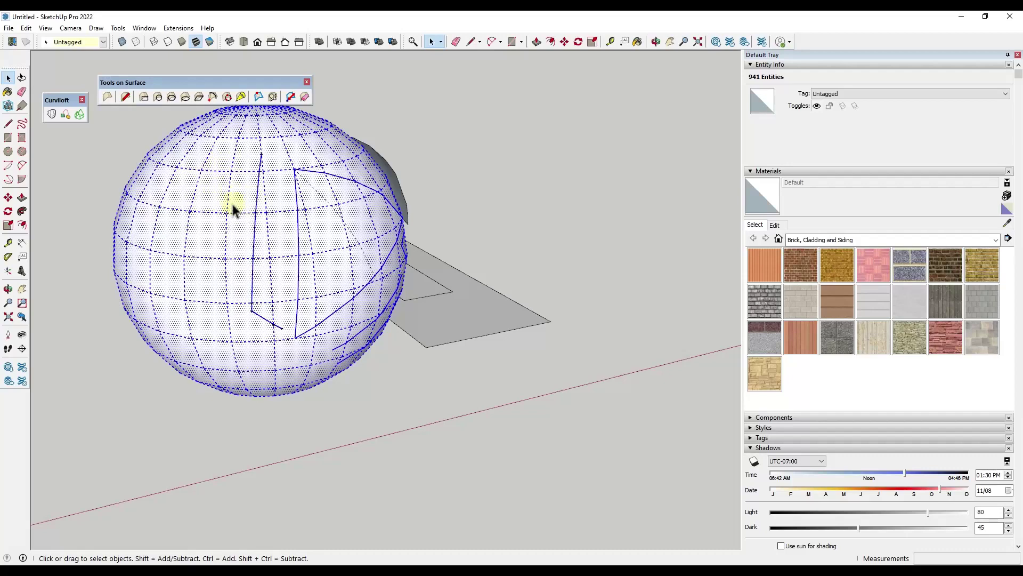
{"action": "scroll", "coordinate": [264, 189], "scroll_direction": "up", "scroll_amount": 3}
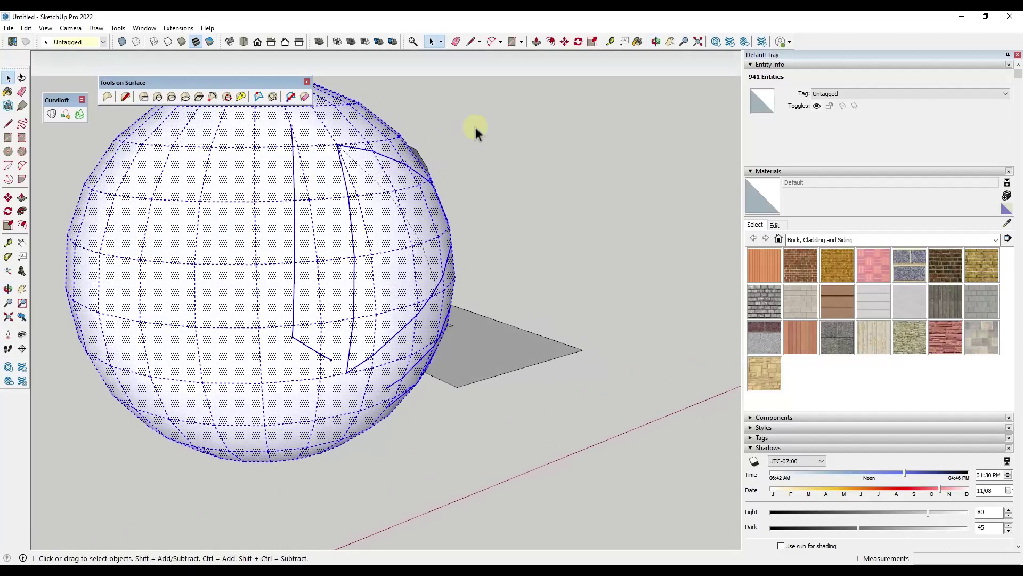
{"action": "left_click", "coordinate": [475, 127]}
{"action": "middle_click_drag", "start_coordinate": [258, 222], "coordinate": [337, 143]}
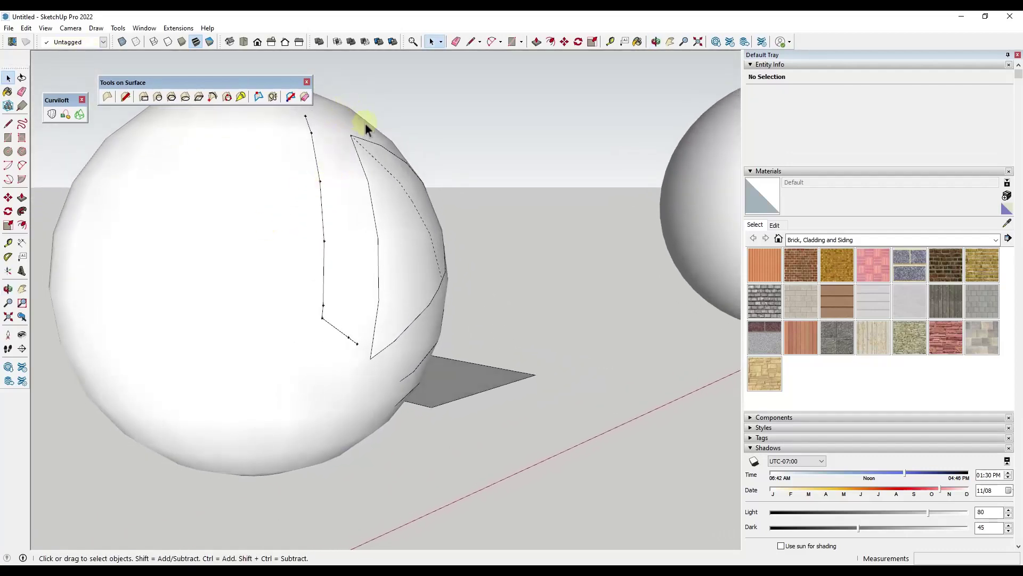
{"action": "middle_click_drag", "start_coordinate": [454, 274], "coordinate": [473, 282]}
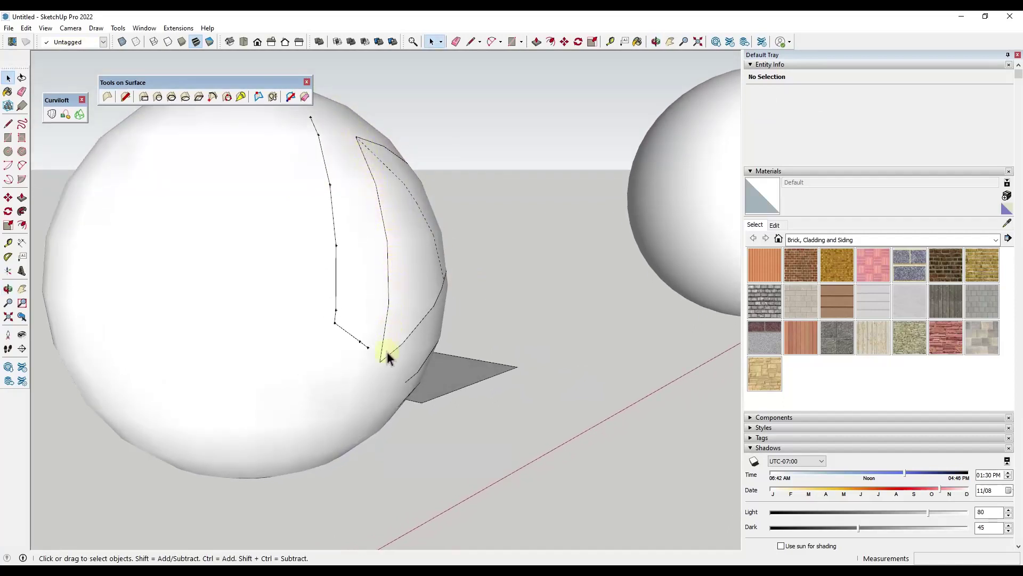
{"action": "middle_click_drag", "start_coordinate": [427, 223], "coordinate": [232, 238]}
{"action": "scroll", "coordinate": [295, 211], "scroll_direction": "up", "scroll_amount": 2}
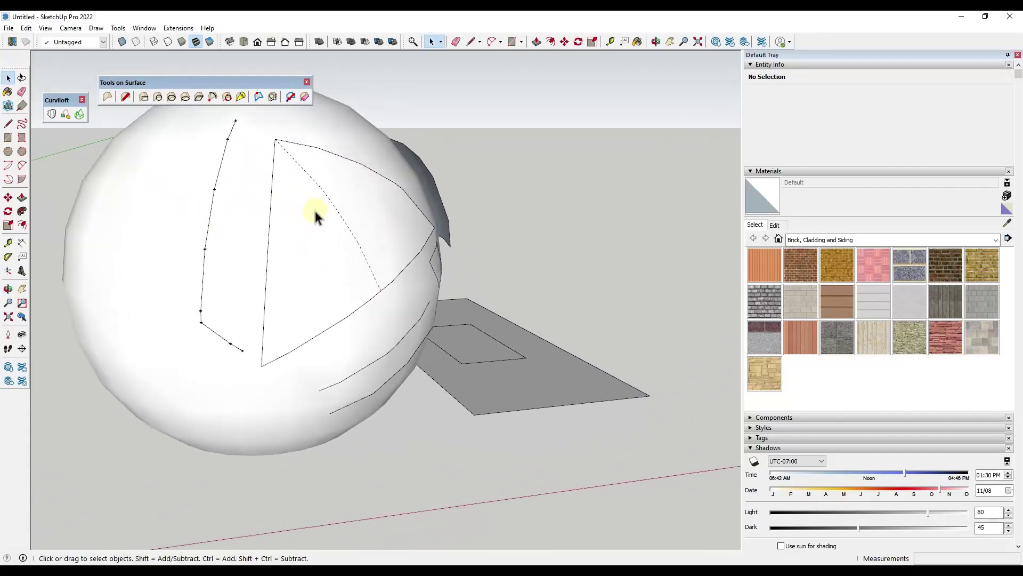
Select all connected geometry of the second sphere to examine how finely it is segmented
{"action": "scroll", "coordinate": [81, 220], "scroll_direction": "down", "scroll_amount": 5}
{"action": "left_click", "coordinate": [535, 216]}
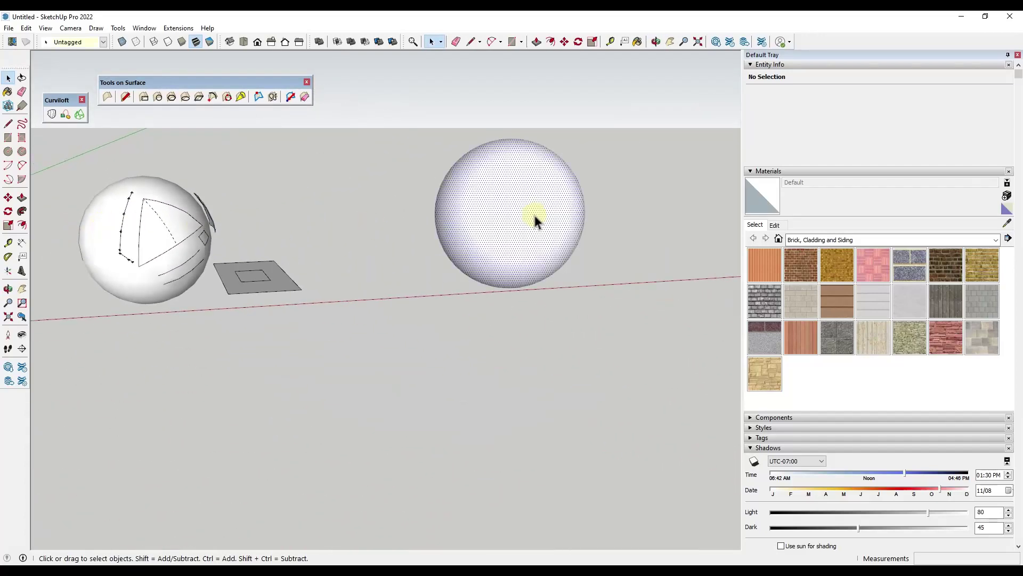
{"action": "triple_click", "coordinate": [534, 215]}
{"action": "scroll", "coordinate": [511, 208], "scroll_direction": "up", "scroll_amount": 4}
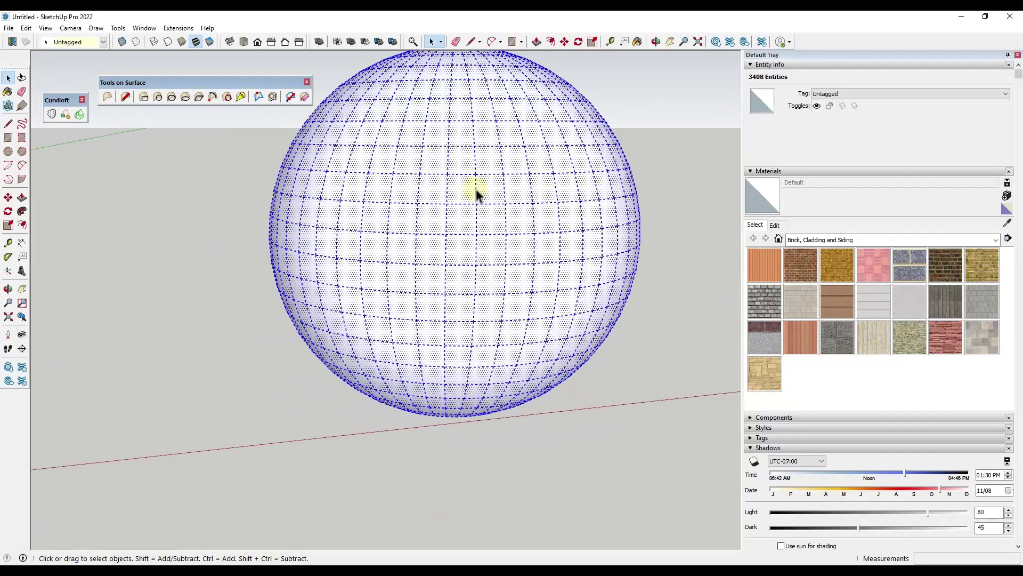
{"action": "scroll", "coordinate": [480, 192], "scroll_direction": "up", "scroll_amount": 1}
Draw a plain surface line about 4' 6" long diagonally across the second, smoother sphere and select the drawn curve
{"action": "left_click", "coordinate": [125, 96]}
{"action": "left_click", "coordinate": [374, 91]}
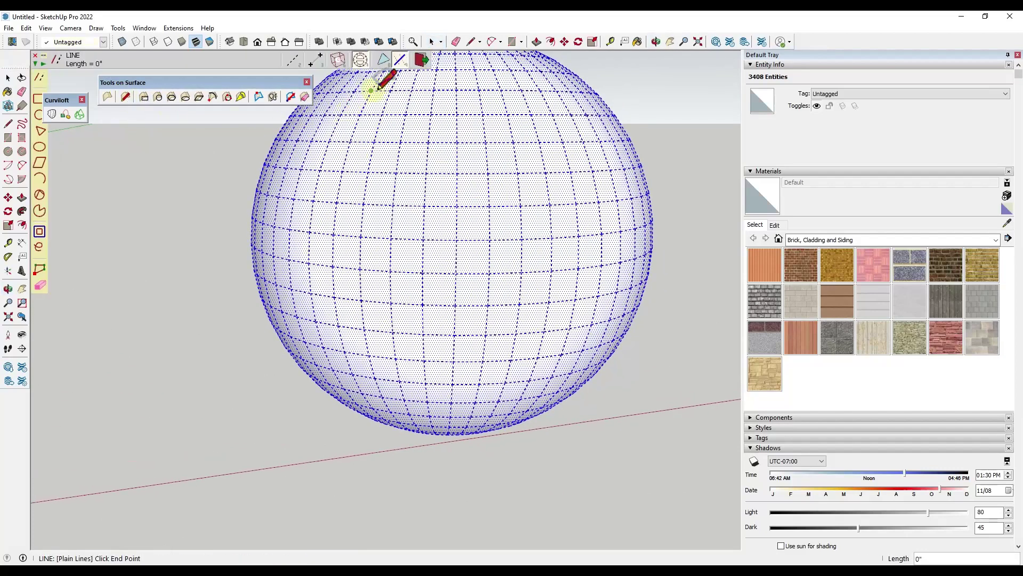
{"action": "left_click", "coordinate": [592, 323]}
{"action": "key", "text": "space"}
{"action": "middle_click_drag", "start_coordinate": [708, 183], "coordinate": [541, 160]}
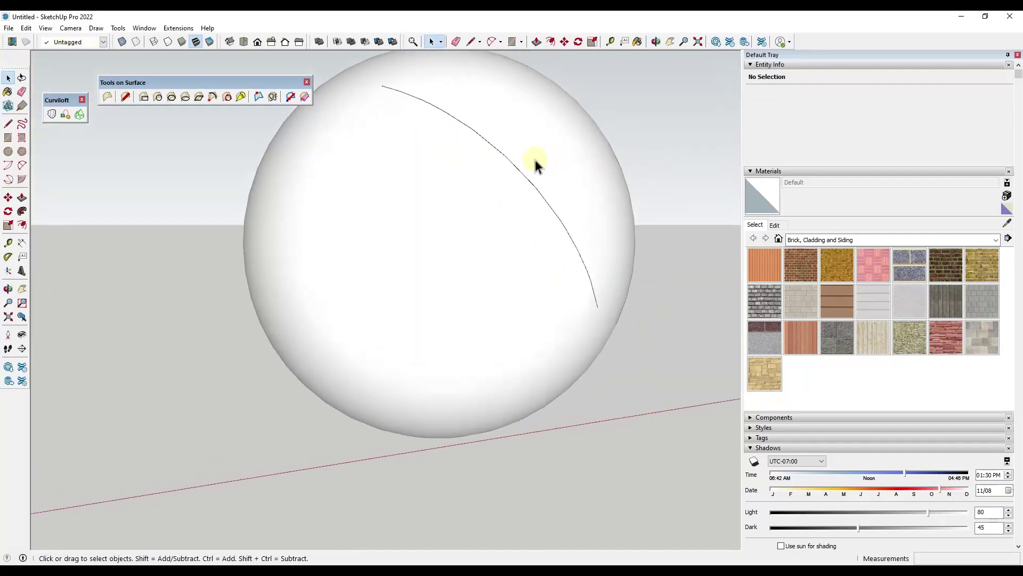
{"action": "left_click", "coordinate": [512, 168]}
Compare how the lines follow the first, coarser sphere and the second, smoother sphere
{"action": "scroll", "coordinate": [587, 170], "scroll_direction": "down", "scroll_amount": 5}
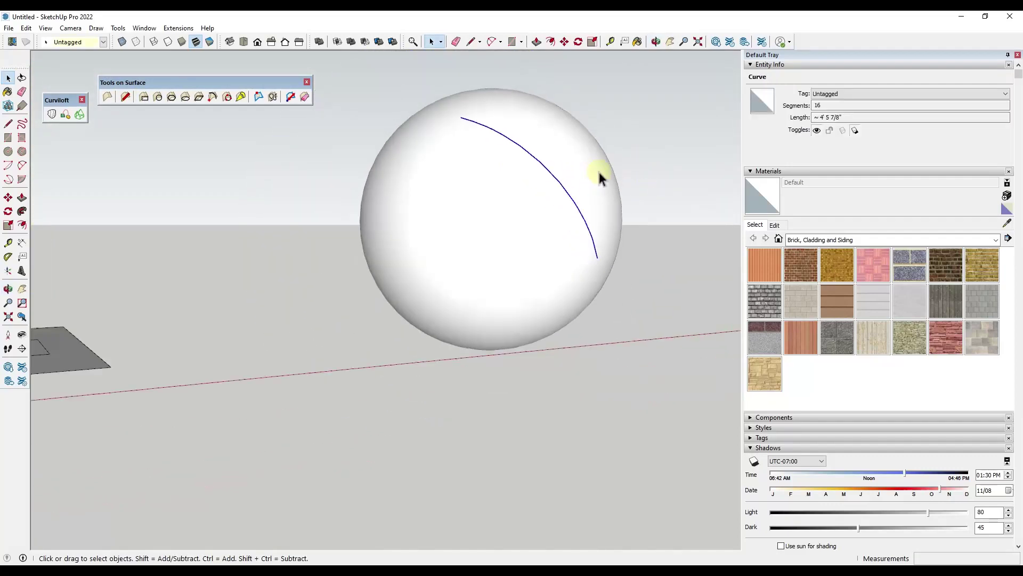
{"action": "scroll", "coordinate": [208, 197], "scroll_direction": "up", "scroll_amount": 5}
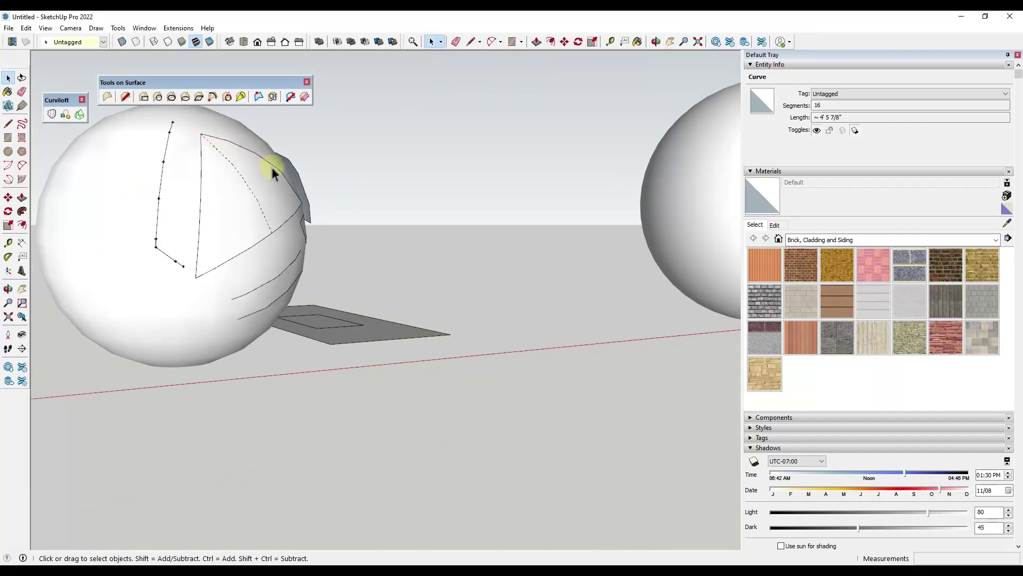
{"action": "scroll", "coordinate": [103, 172], "scroll_direction": "down", "scroll_amount": 5}
{"action": "scroll", "coordinate": [690, 183], "scroll_direction": "up", "scroll_amount": 5}
{"action": "middle_click_drag", "start_coordinate": [690, 183], "coordinate": [551, 187]}
{"action": "scroll", "coordinate": [552, 186], "scroll_direction": "up", "scroll_amount": 3}
{"action": "middle_click_drag", "start_coordinate": [598, 291], "coordinate": [397, 287]}
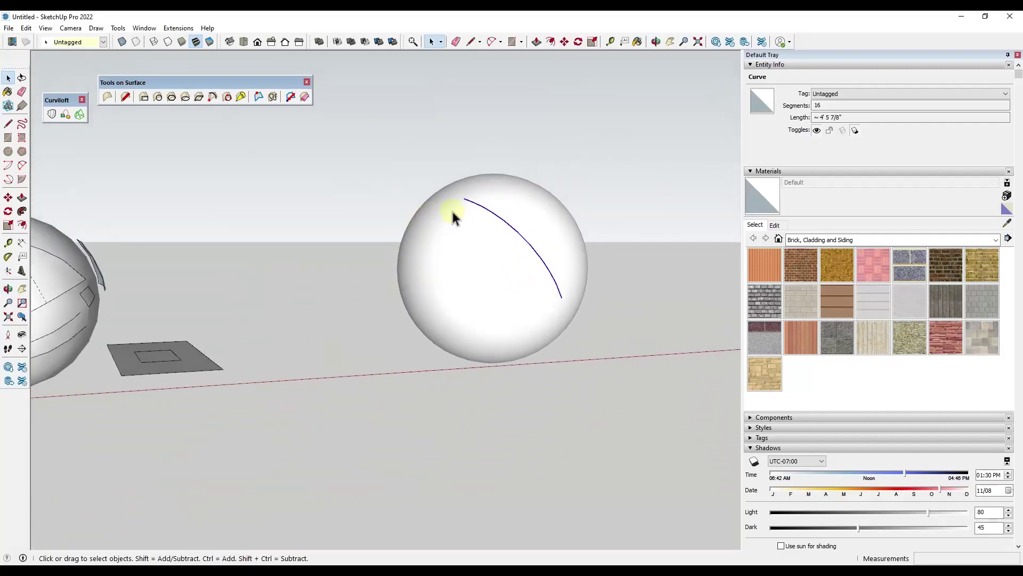
{"action": "middle_click_drag", "start_coordinate": [525, 283], "coordinate": [501, 291]}
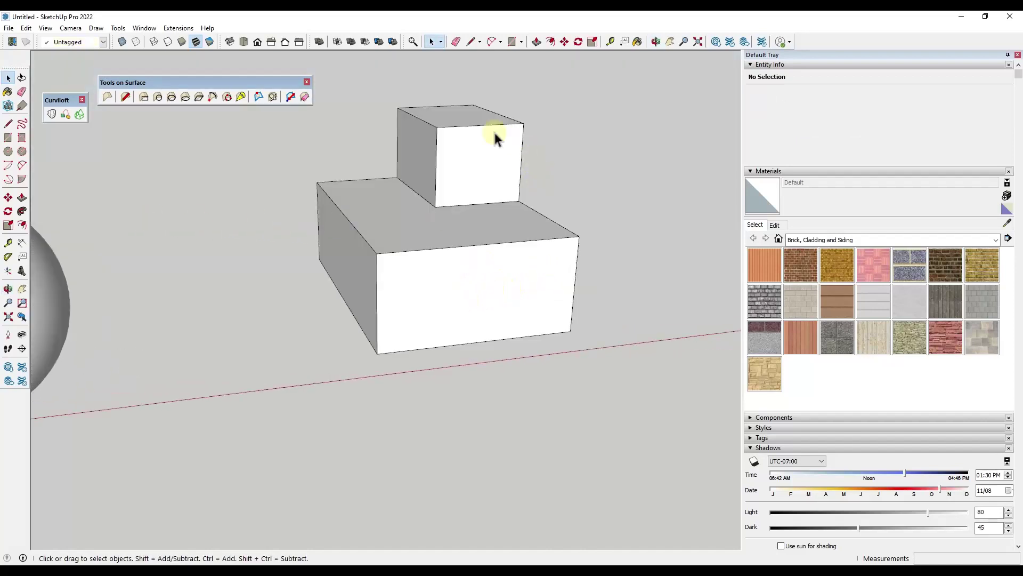
Draw a plain surface line across the stacked boxes, from the lower box's front face over the step onto the upper box's top face
{"action": "middle_click_drag", "start_coordinate": [494, 130], "coordinate": [464, 141]}
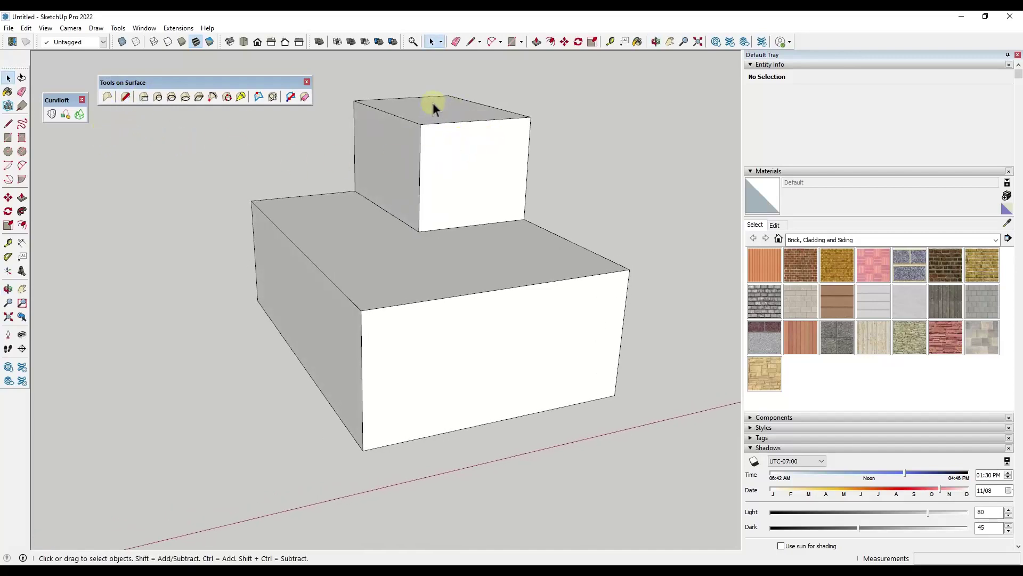
{"action": "left_click", "coordinate": [125, 96]}
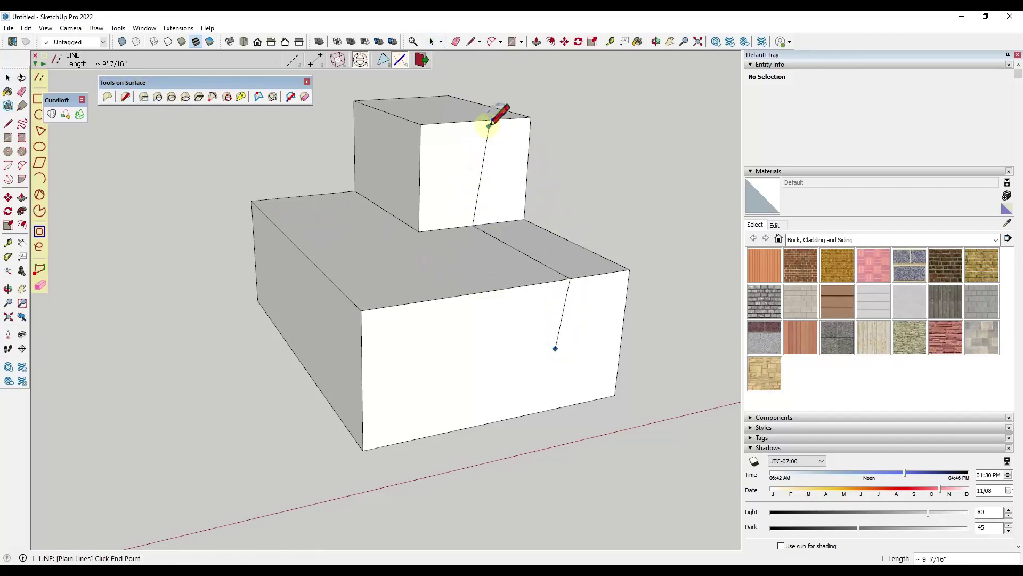
{"action": "left_click", "coordinate": [427, 108]}
{"action": "key", "text": "space"}
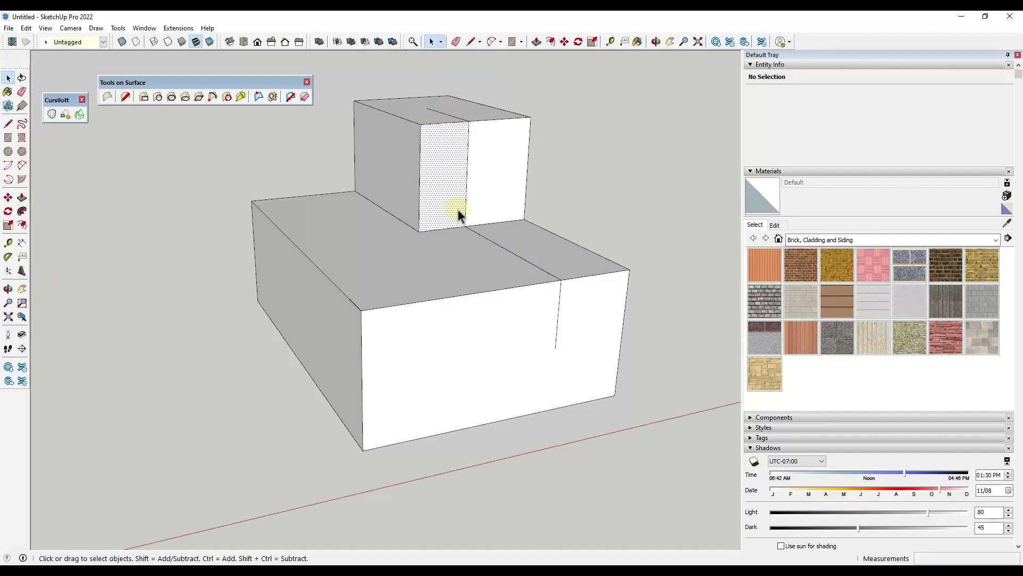
Select the box faces on either side of the drawn line to check which ones it splits
{"action": "left_click", "coordinate": [489, 265]}
{"action": "left_click", "coordinate": [558, 316]}
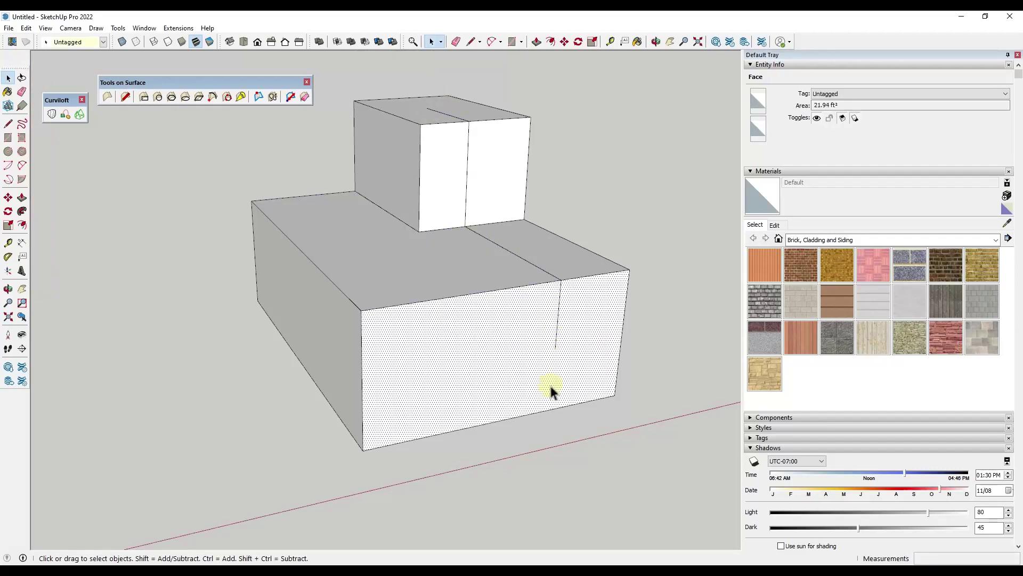
{"action": "left_click", "coordinate": [548, 253]}
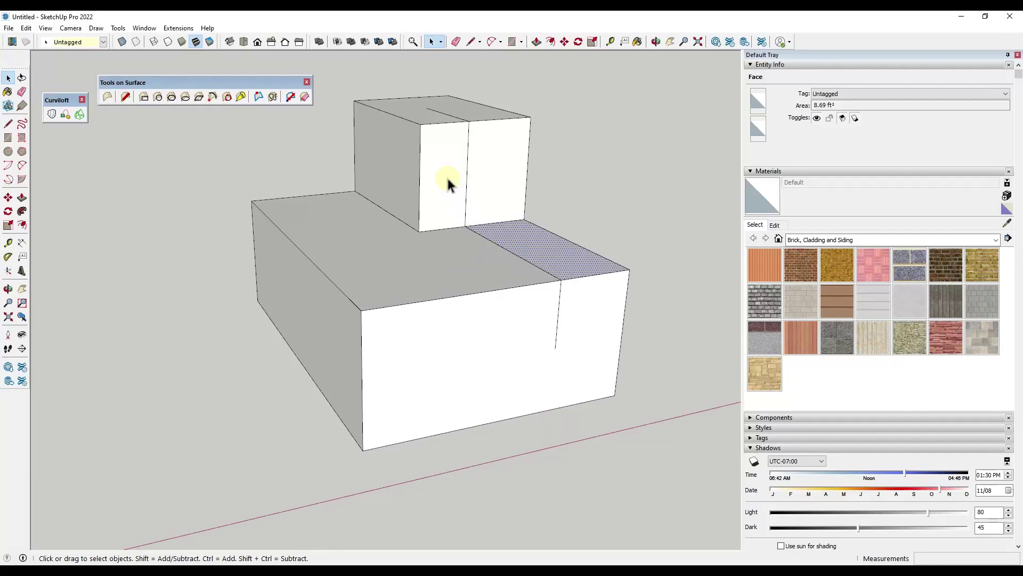
{"action": "left_click", "coordinate": [494, 154]}
{"action": "left_click", "coordinate": [414, 104]}
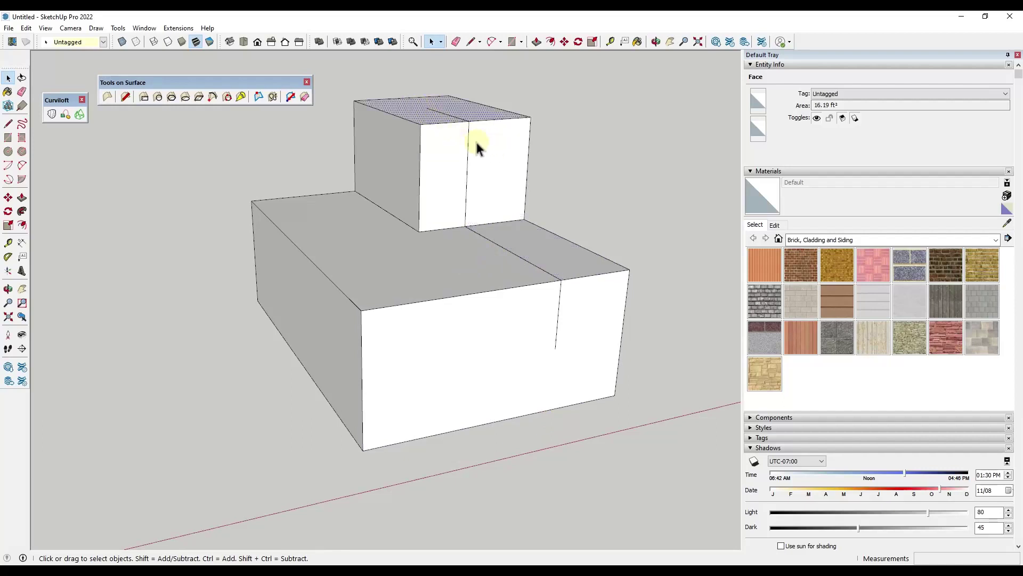
{"action": "scroll", "coordinate": [548, 186], "scroll_direction": "up", "scroll_amount": 2}
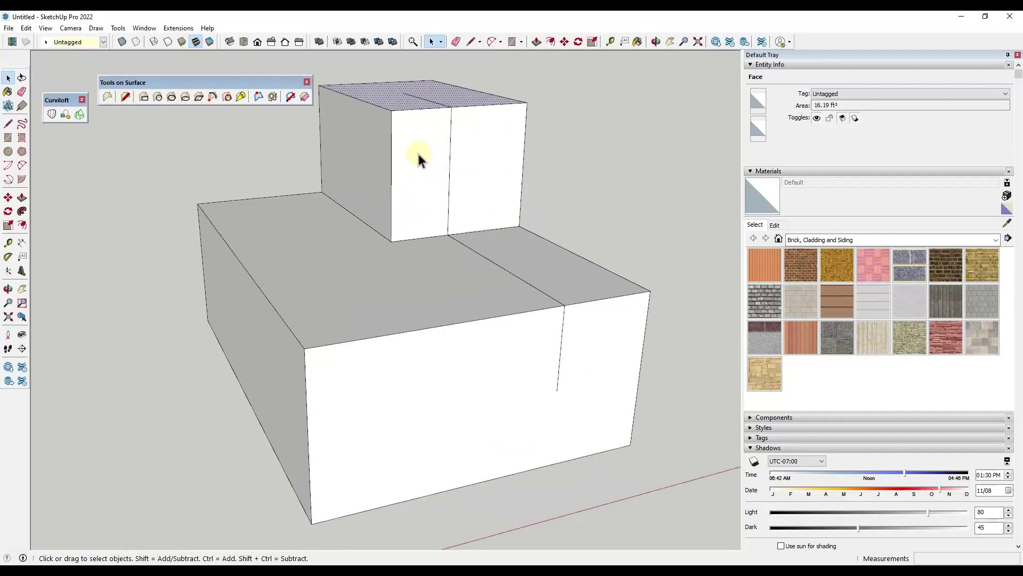
Draw a plain surface line about 7' 5" long from the upper box's side face around onto its front face, and select a side face portion
{"action": "left_click", "coordinate": [126, 97]}
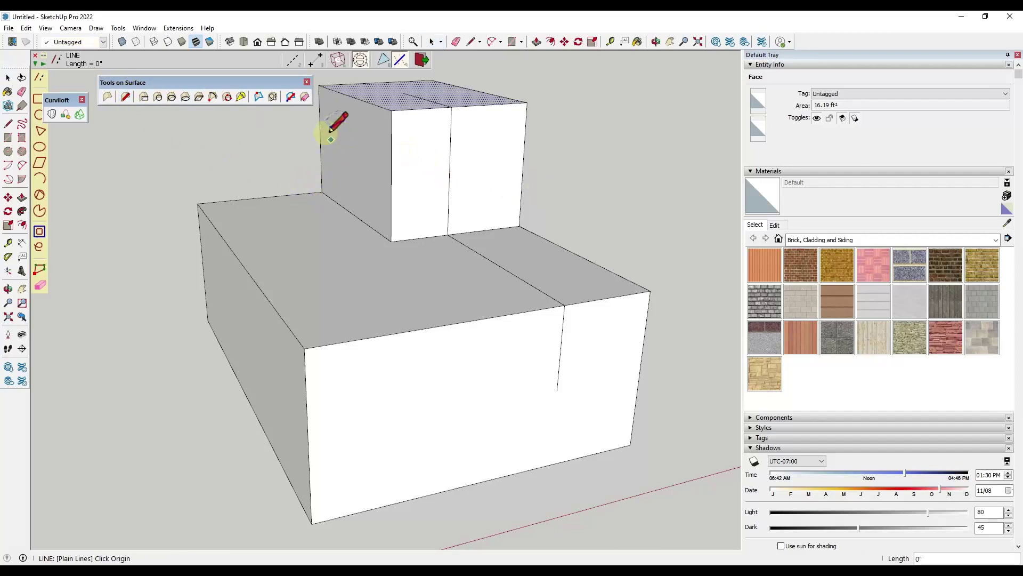
{"action": "left_click", "coordinate": [324, 132]}
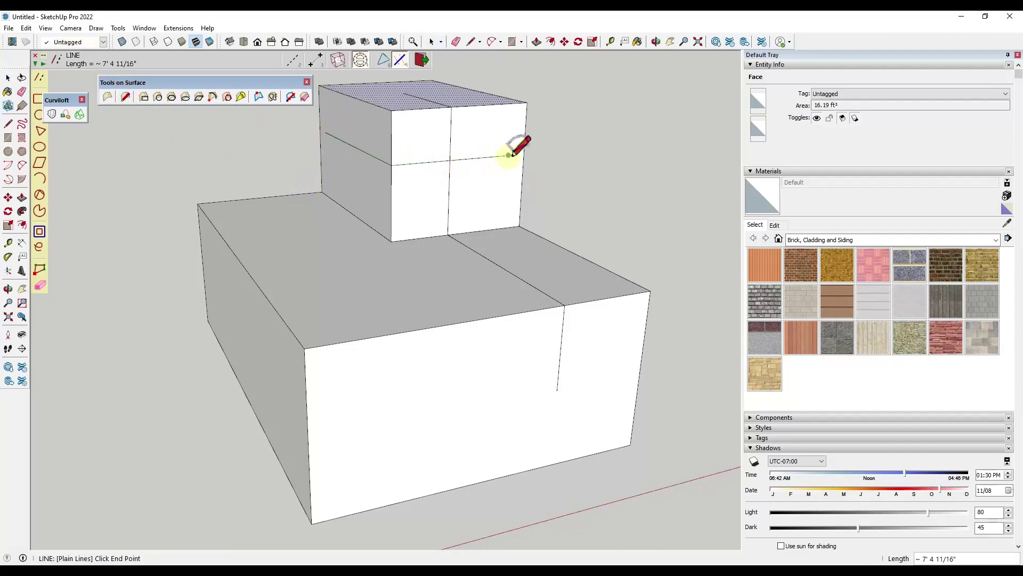
{"action": "left_click", "coordinate": [509, 153]}
{"action": "key", "text": "space"}
{"action": "left_click", "coordinate": [367, 152]}
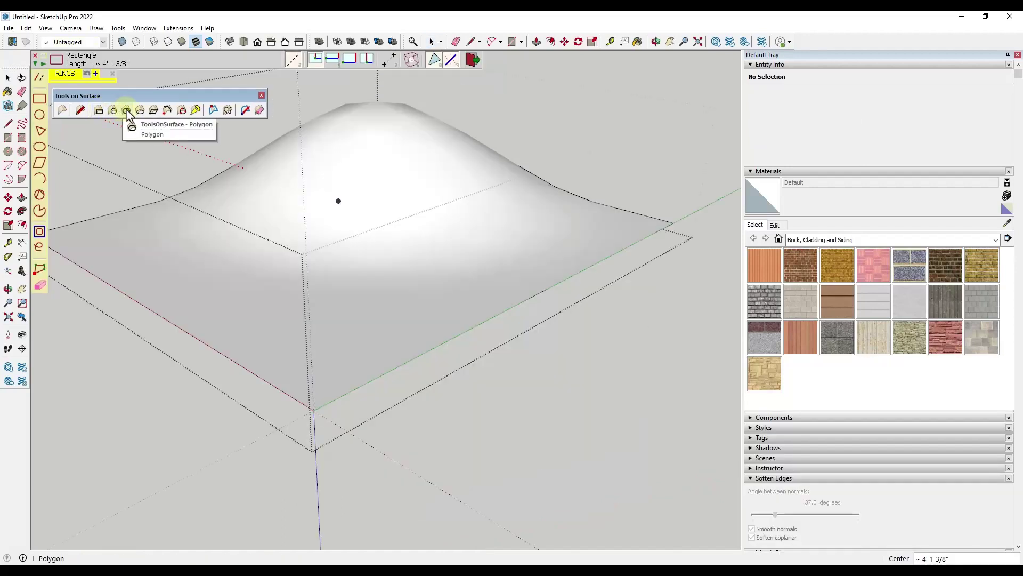
Draw a construction-line rectangle on the hill's slope from its center by half length and a half width of about 4' 2"
{"action": "left_click", "coordinate": [160, 117]}
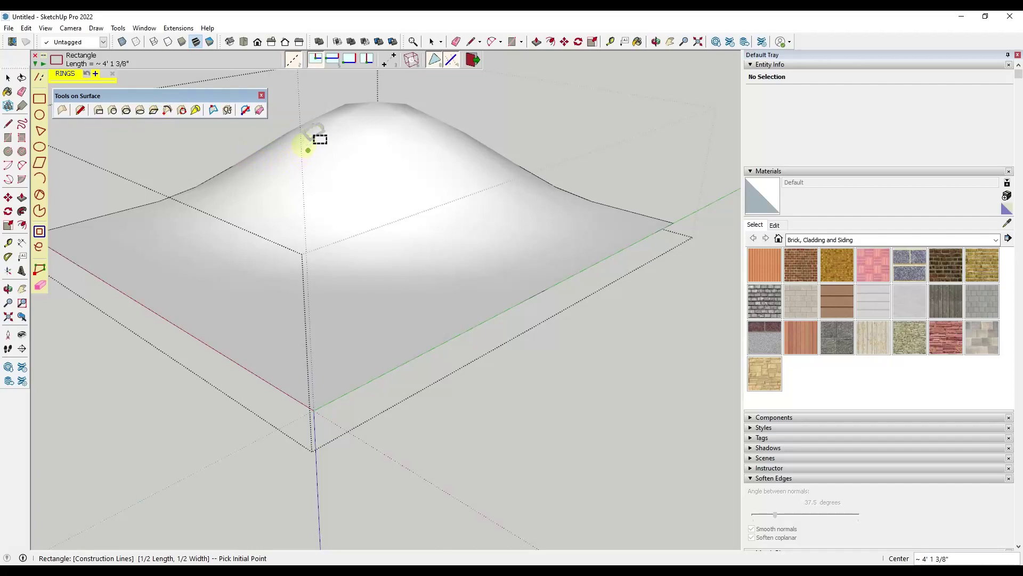
{"action": "left_click", "coordinate": [263, 175]}
{"action": "left_click", "coordinate": [323, 135]}
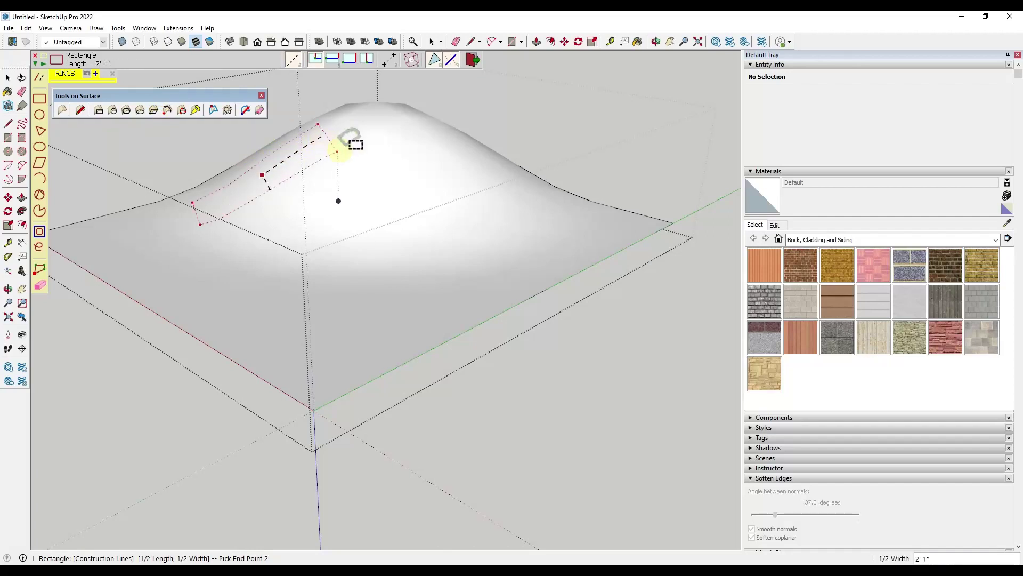
{"action": "left_click", "coordinate": [362, 167]}
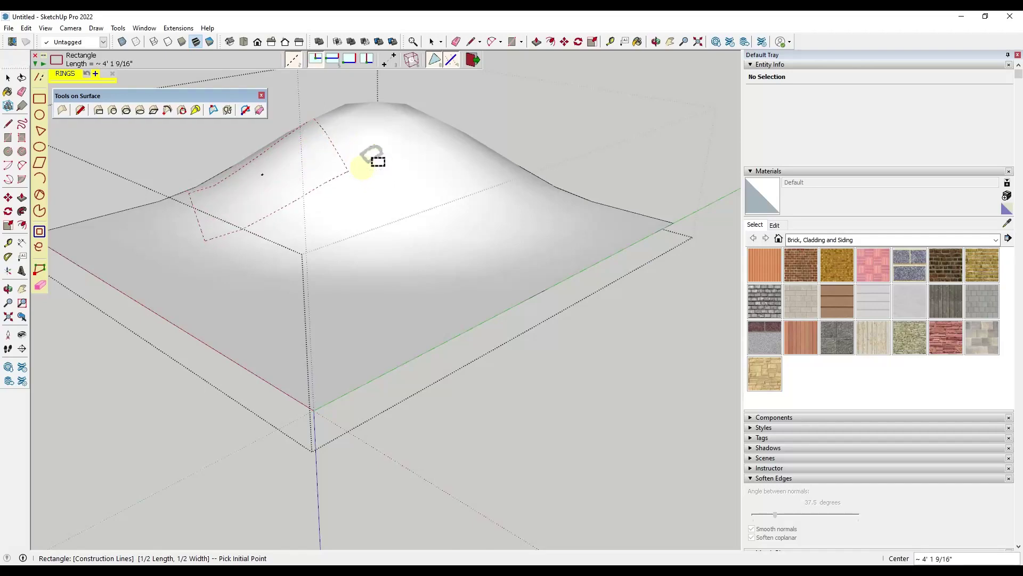
{"action": "middle_click_drag", "start_coordinate": [355, 170], "coordinate": [283, 242]}
{"action": "scroll", "coordinate": [293, 155], "scroll_direction": "up", "scroll_amount": 3}
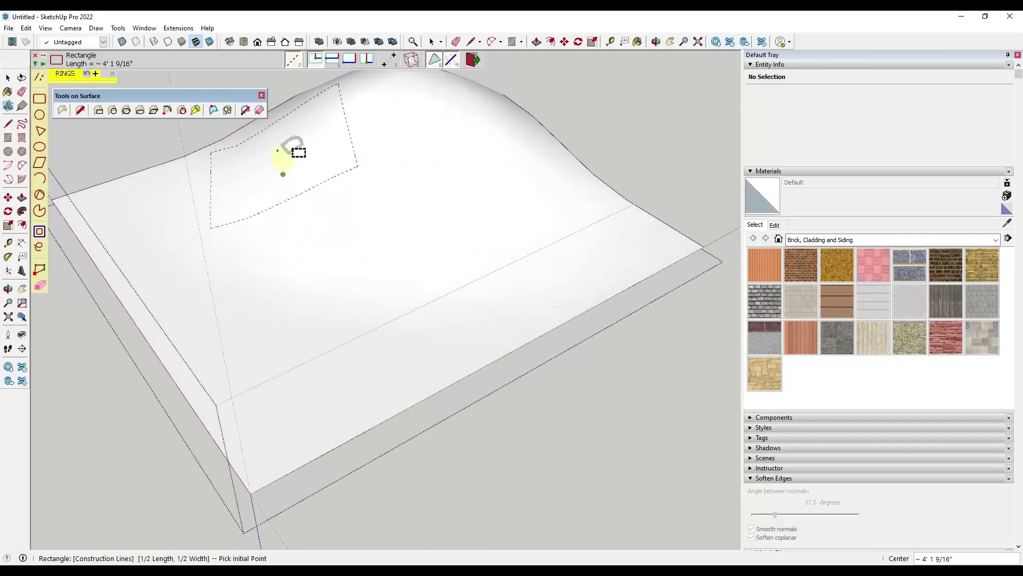
{"action": "key", "text": "space"}
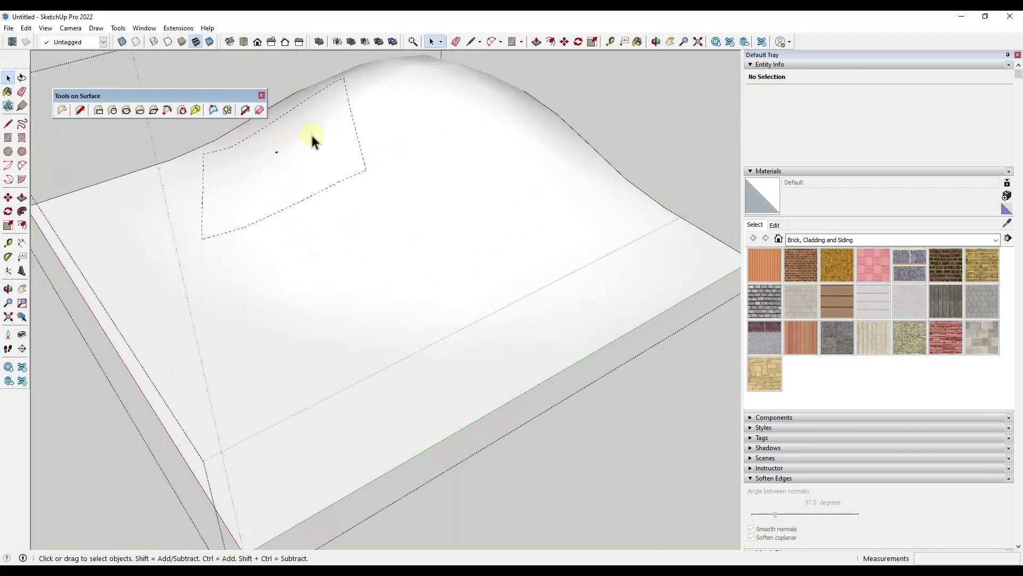
Check the surface Rectangle tool's line mode, select a guide of the dashed rectangle and delete the rectangle from the hill
{"action": "left_click", "coordinate": [99, 111]}
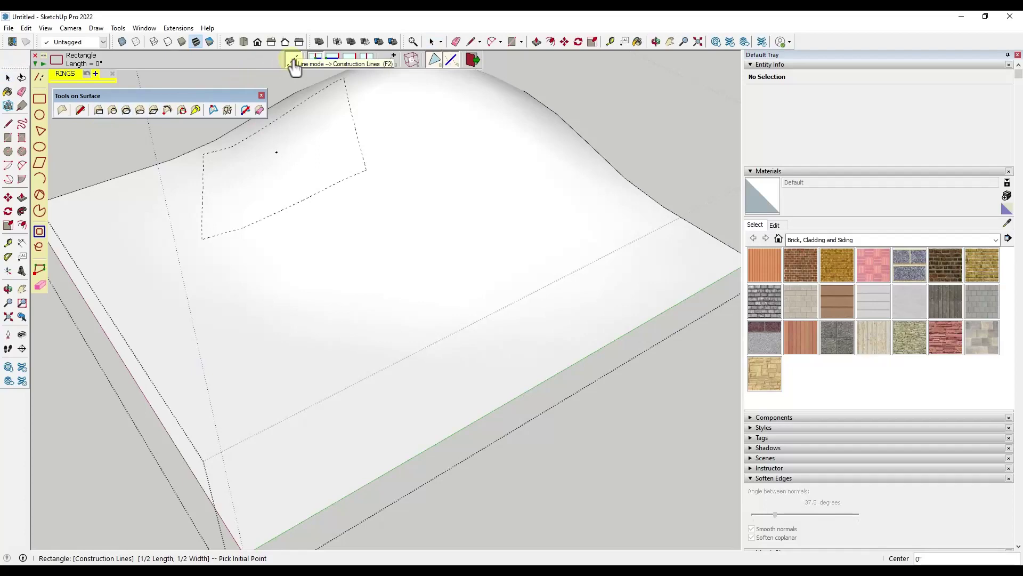
{"action": "key", "text": "space"}
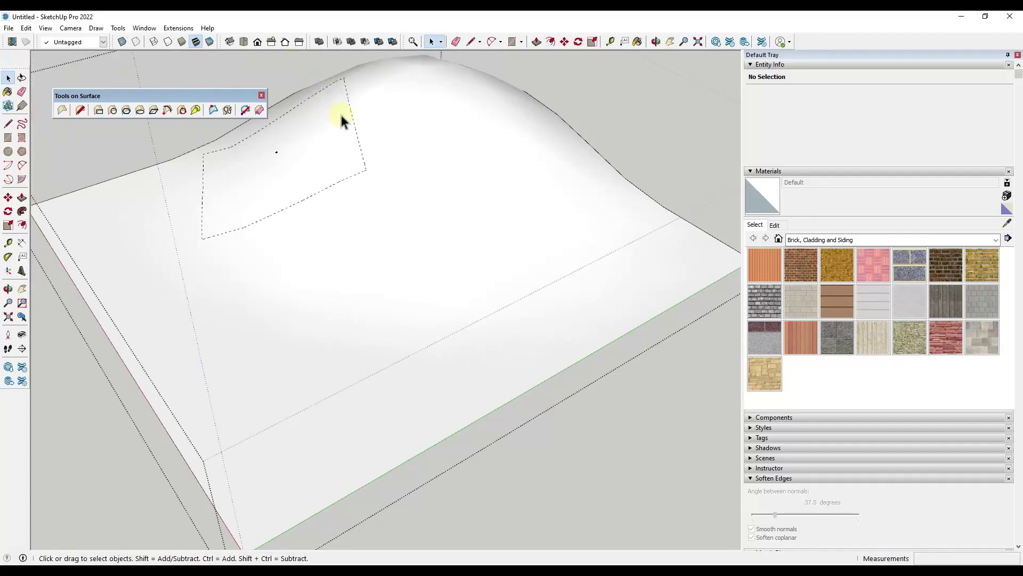
{"action": "left_click", "coordinate": [340, 112]}
{"action": "left_click", "coordinate": [350, 110]}
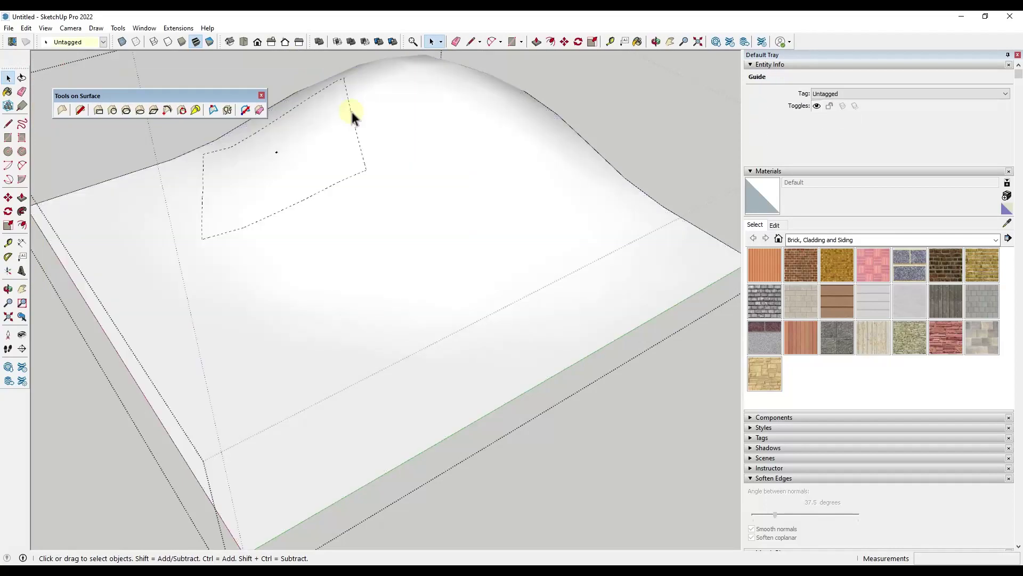
{"action": "middle_click_drag", "start_coordinate": [351, 110], "coordinate": [319, 136]}
{"action": "key", "text": "Delete"}
Draw a plain-line rectangle on the hill's slope from its center with the surface Rectangle tool, and select its enclosed surface
{"action": "left_click", "coordinate": [99, 110]}
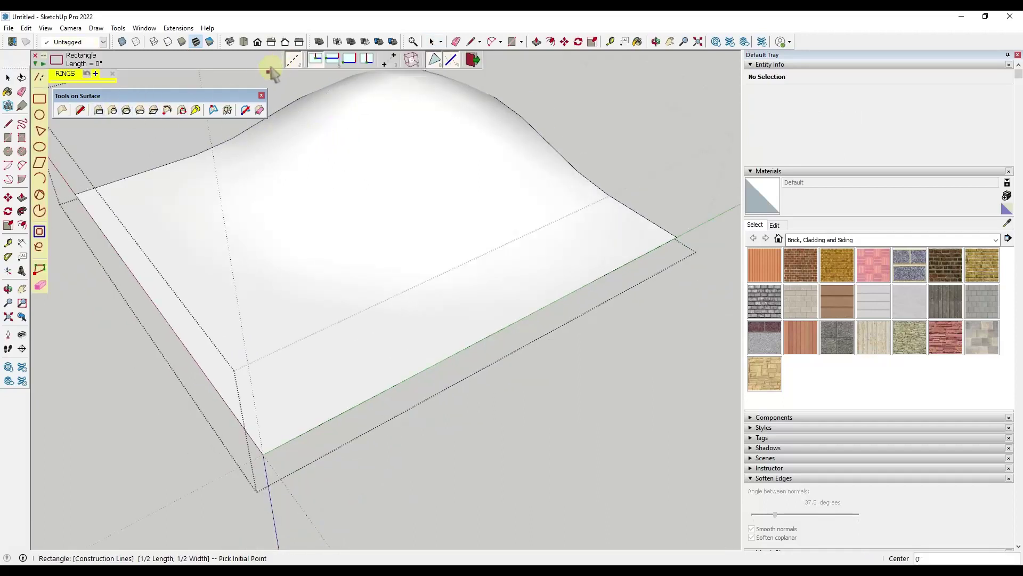
{"action": "left_click", "coordinate": [293, 62]}
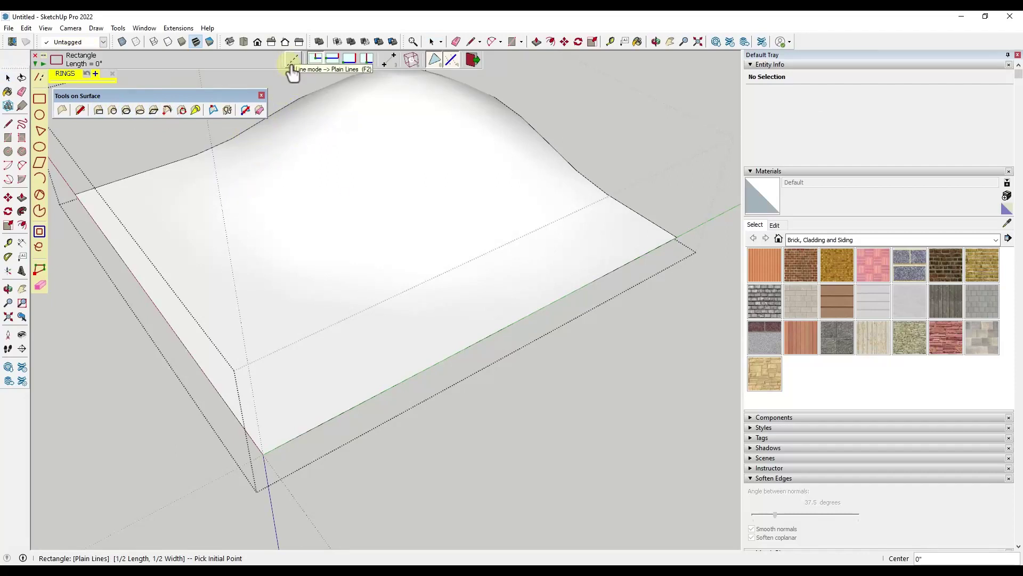
{"action": "left_click", "coordinate": [268, 156]}
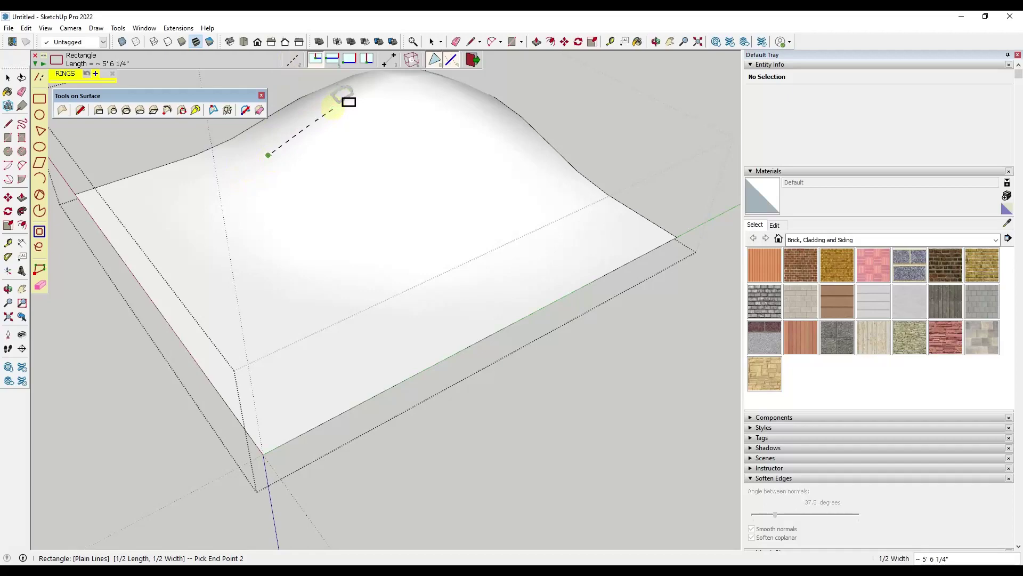
{"action": "left_click", "coordinate": [366, 110]}
{"action": "key", "text": "space"}
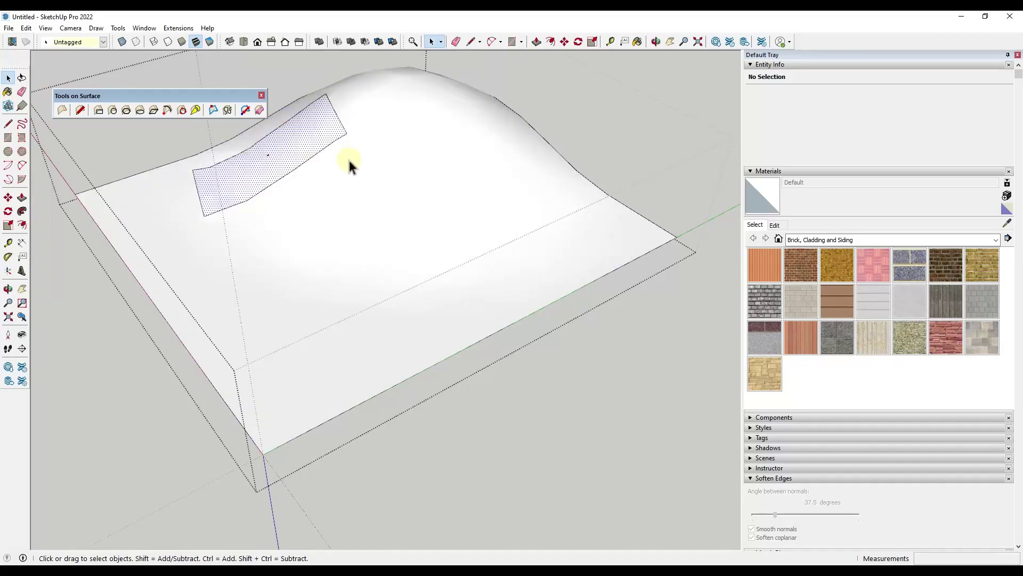
{"action": "left_click", "coordinate": [296, 144]}
{"action": "mouse_move", "coordinate": [297, 144]}
{"action": "middle_mouse_down"}
{"action": "mouse_move", "coordinate": [448, 105]}
{"action": "mouse_move", "coordinate": [486, 110]}
{"action": "mouse_move", "coordinate": [260, 114]}
{"action": "mouse_move", "coordinate": [305, 155]}
{"action": "middle_mouse_up"}
{"action": "scroll", "coordinate": [320, 167], "scroll_direction": "up", "scroll_amount": 4}
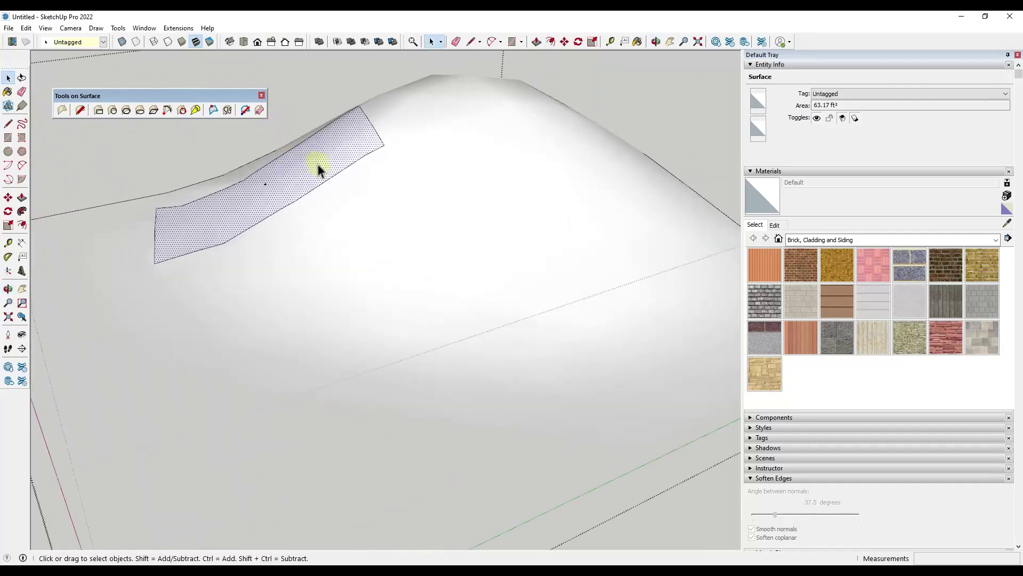
Draw a plain-line rectangle near the hill's summit using the surface Rectangle tool's full Length, Width mode, and select its surface
{"action": "left_click", "coordinate": [97, 109]}
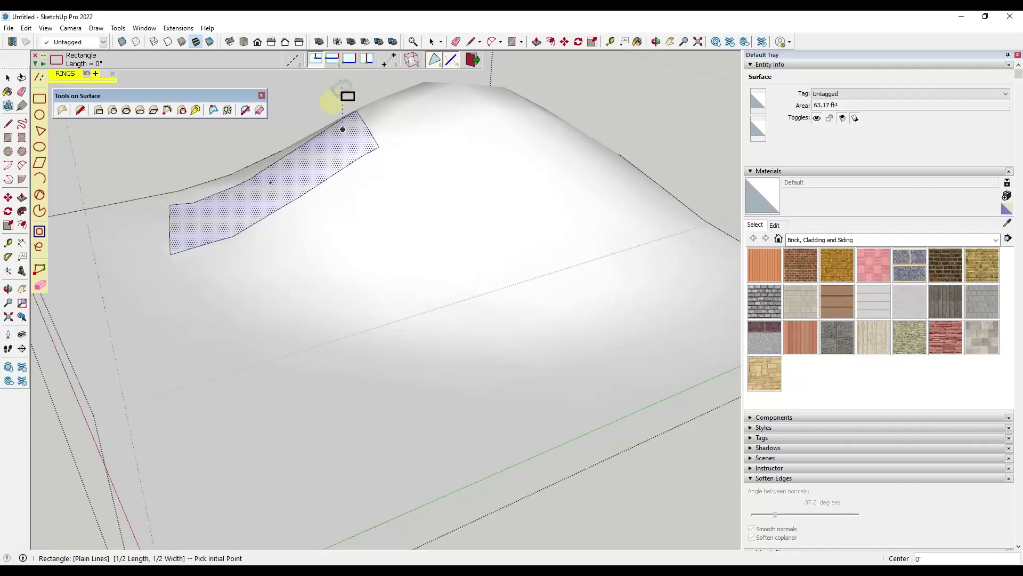
{"action": "middle_click_drag", "start_coordinate": [301, 184], "coordinate": [296, 219]}
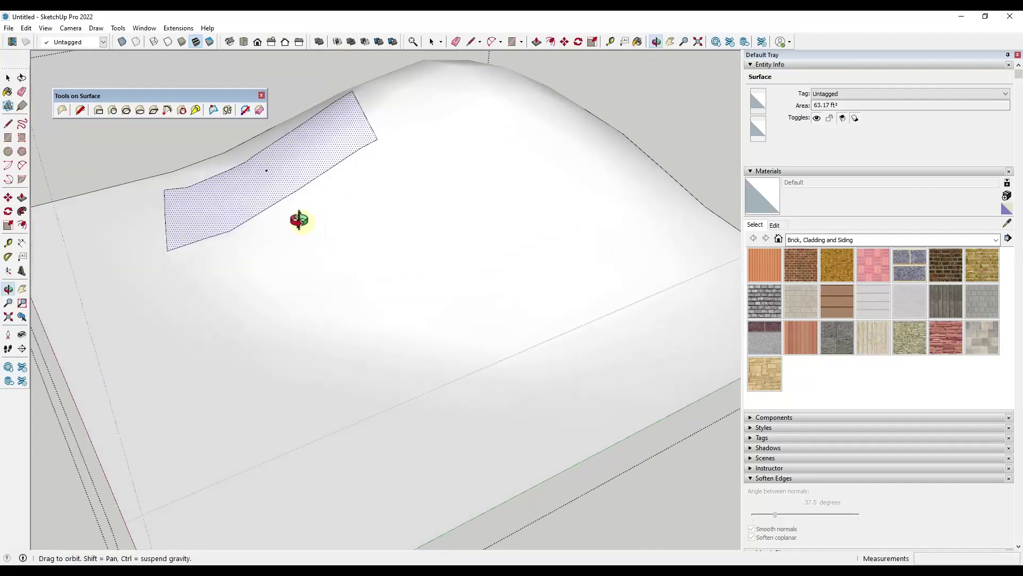
{"action": "scroll", "coordinate": [240, 267], "scroll_direction": "down", "scroll_amount": 5}
{"action": "scroll", "coordinate": [351, 112], "scroll_direction": "up", "scroll_amount": 8}
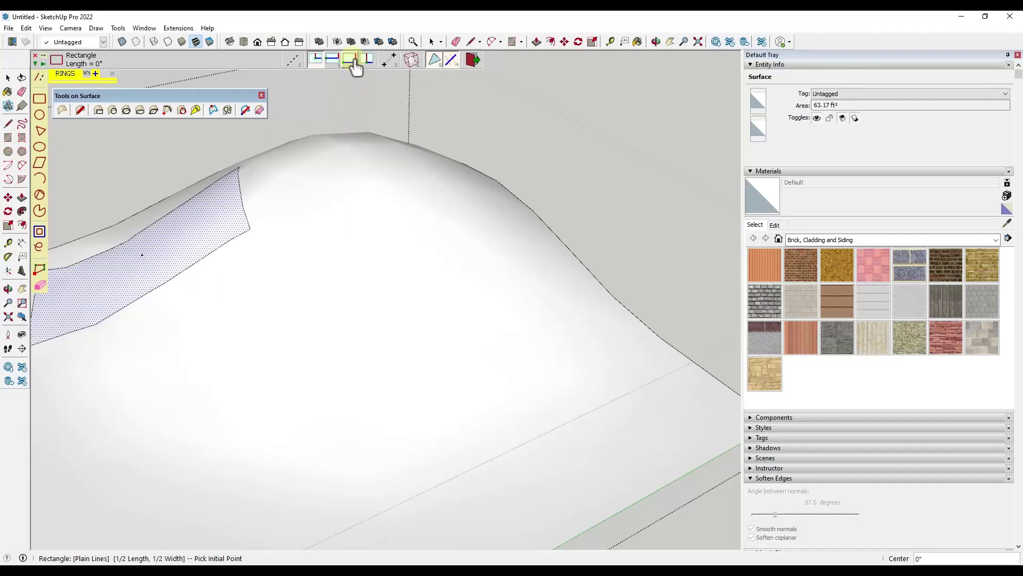
{"action": "left_click", "coordinate": [350, 60]}
{"action": "left_click", "coordinate": [298, 195]}
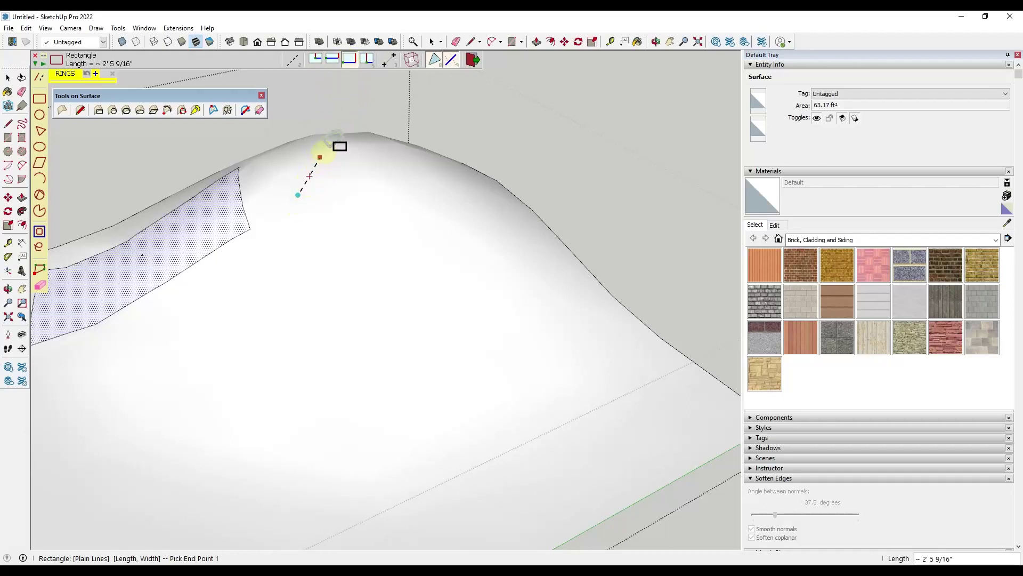
{"action": "left_click", "coordinate": [328, 141]}
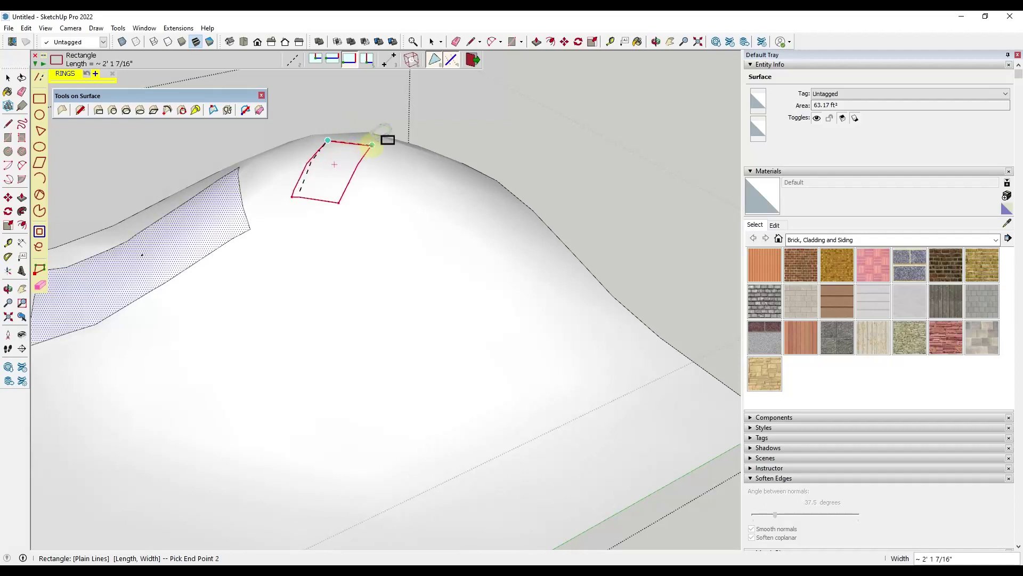
{"action": "left_click", "coordinate": [393, 140]}
{"action": "middle_click_drag", "start_coordinate": [386, 144], "coordinate": [232, 205]}
{"action": "key", "text": "space"}
{"action": "left_click", "coordinate": [349, 181]}
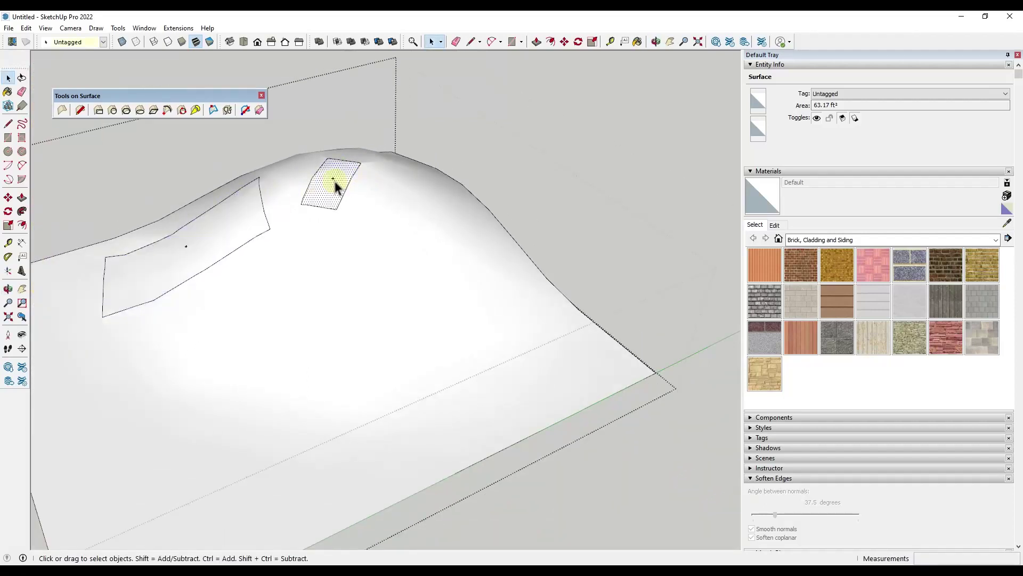
{"action": "left_click", "coordinate": [98, 110]}
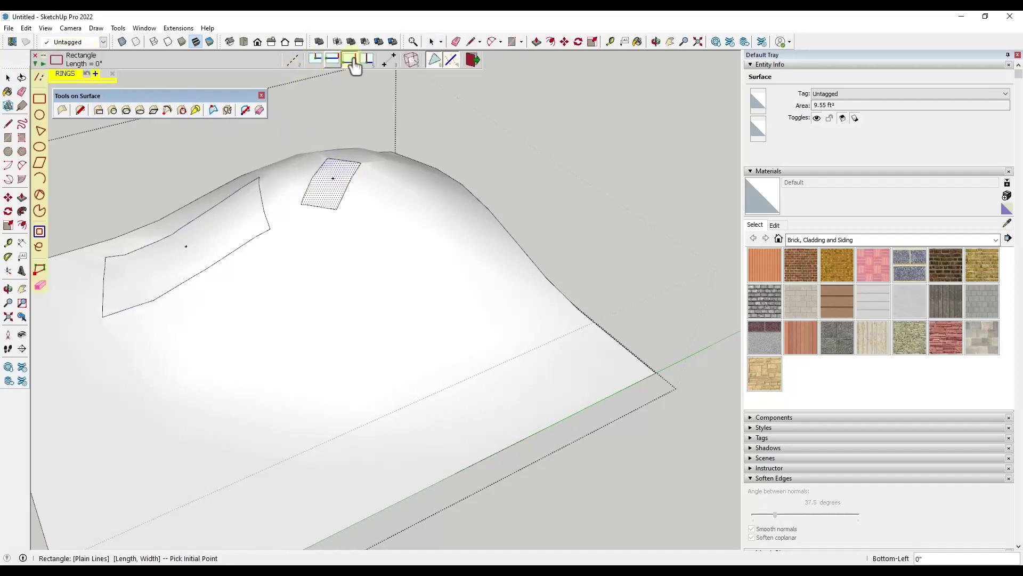
{"action": "left_click", "coordinate": [391, 63]}
Draw two plain-line surface circles on the hill's slope, one by radius and one by a diameter of about 2' 11 7/16"
{"action": "left_click", "coordinate": [112, 110]}
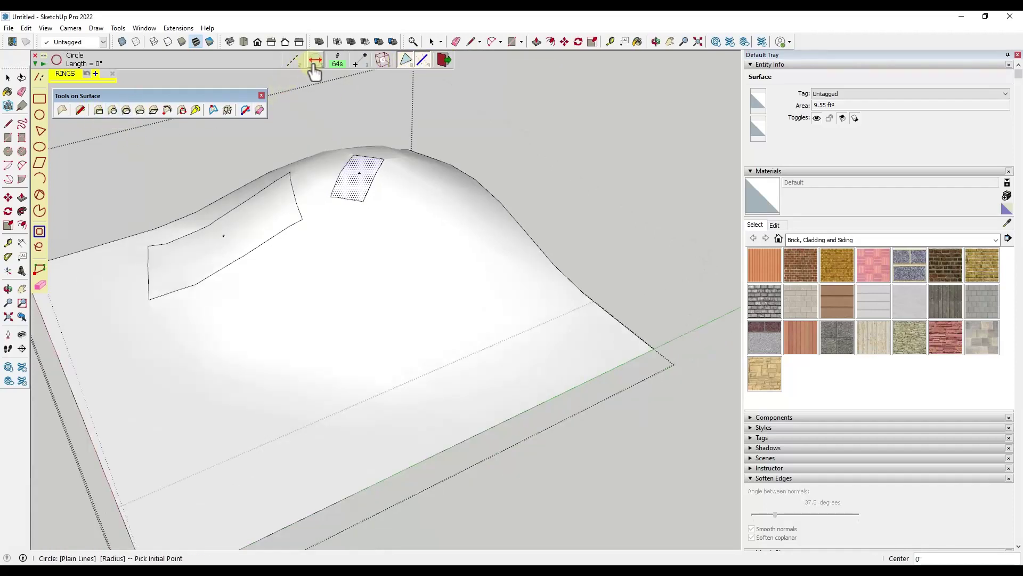
{"action": "left_click", "coordinate": [316, 62]}
{"action": "left_click", "coordinate": [309, 269]}
{"action": "left_click", "coordinate": [339, 270]}
{"action": "left_click", "coordinate": [316, 63]}
{"action": "left_click", "coordinate": [348, 237]}
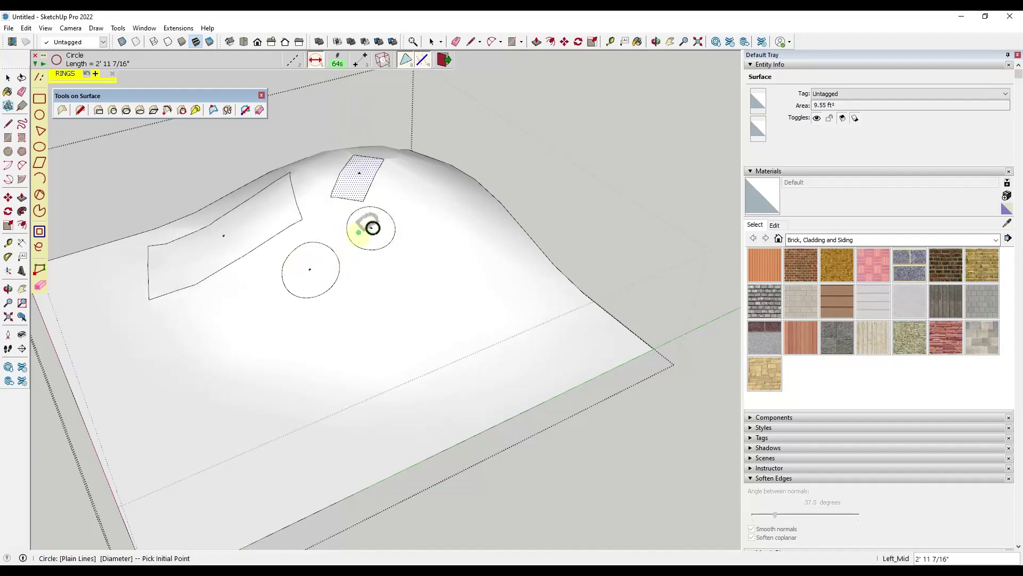
Set the surface Circle tool to 8 segments, draw an eight-sided shape by diameter on the hill's far slope and select its surface
{"action": "left_click", "coordinate": [338, 63]}
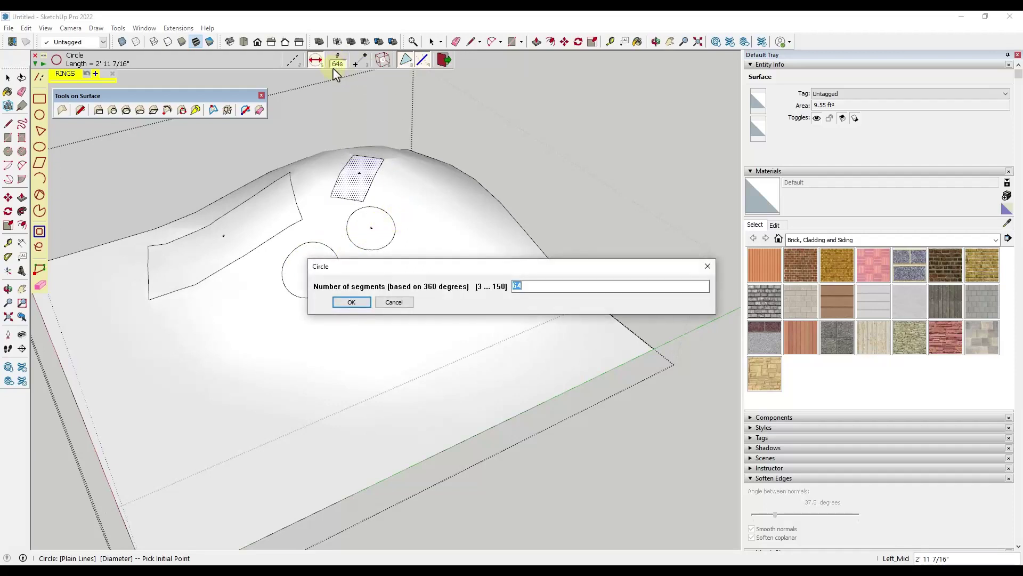
{"action": "type", "text": "8"}
{"action": "key", "text": "Return"}
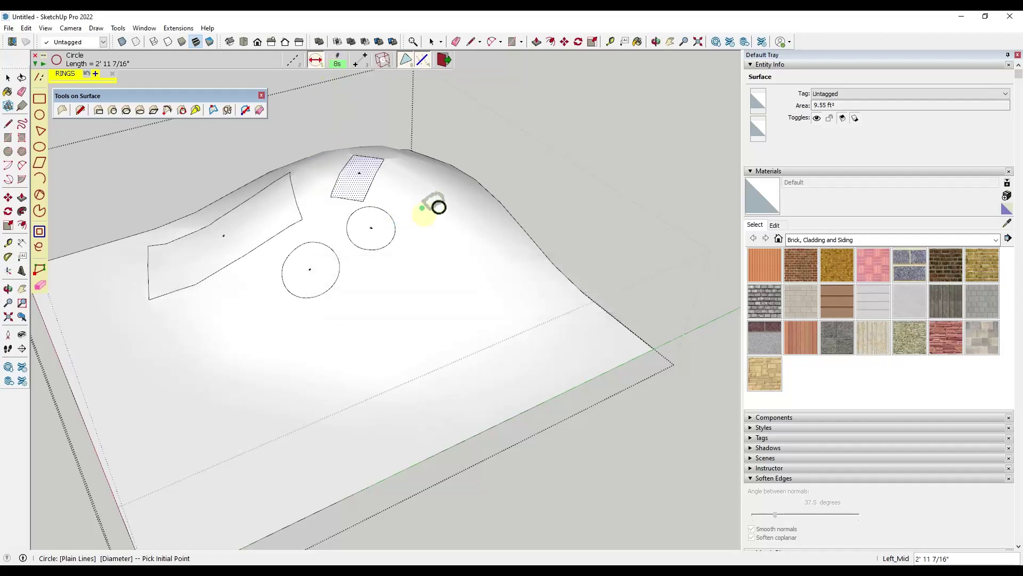
{"action": "left_click", "coordinate": [448, 222]}
{"action": "left_click", "coordinate": [479, 238]}
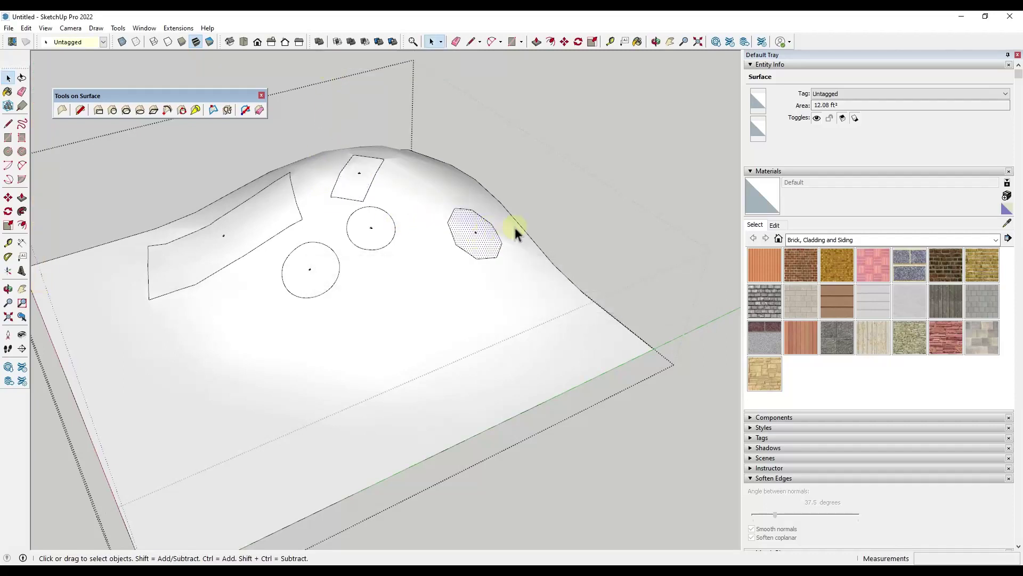
Draw a plain-line ellipse on the hill's slope from its center by two half axes, the first about 2' 9"
{"action": "left_click", "coordinate": [113, 110]}
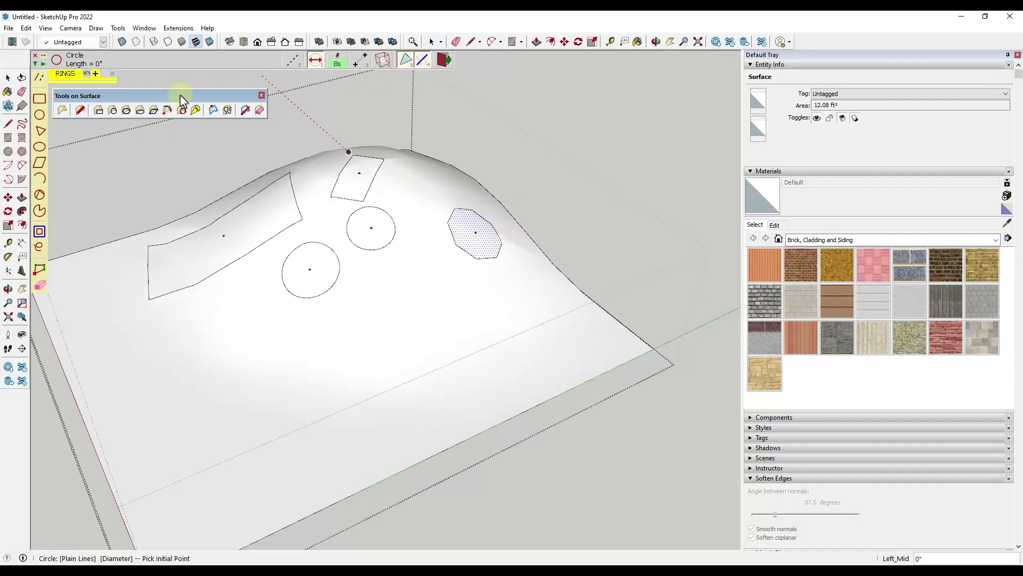
{"action": "left_click", "coordinate": [126, 111]}
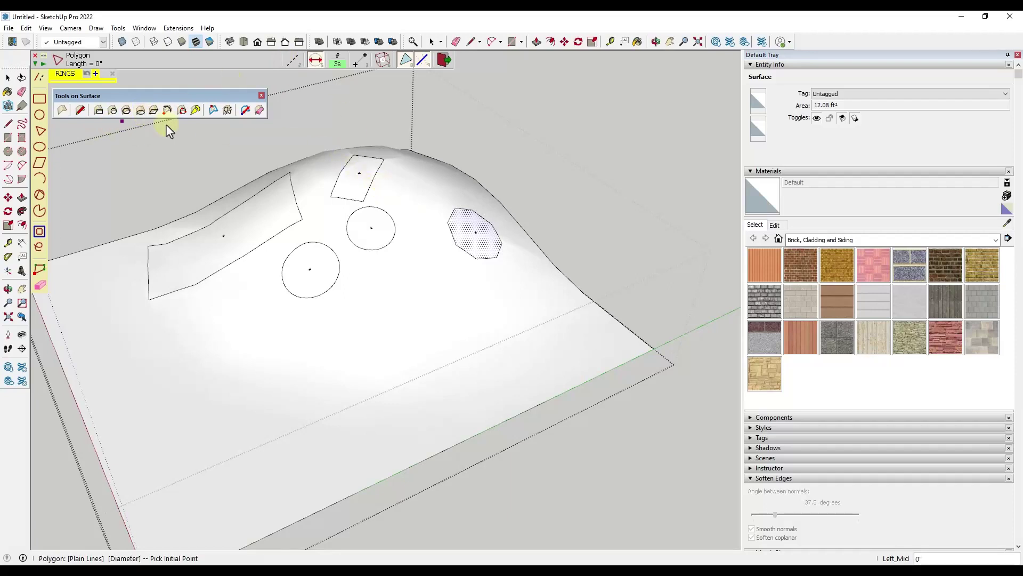
{"action": "left_click", "coordinate": [140, 110]}
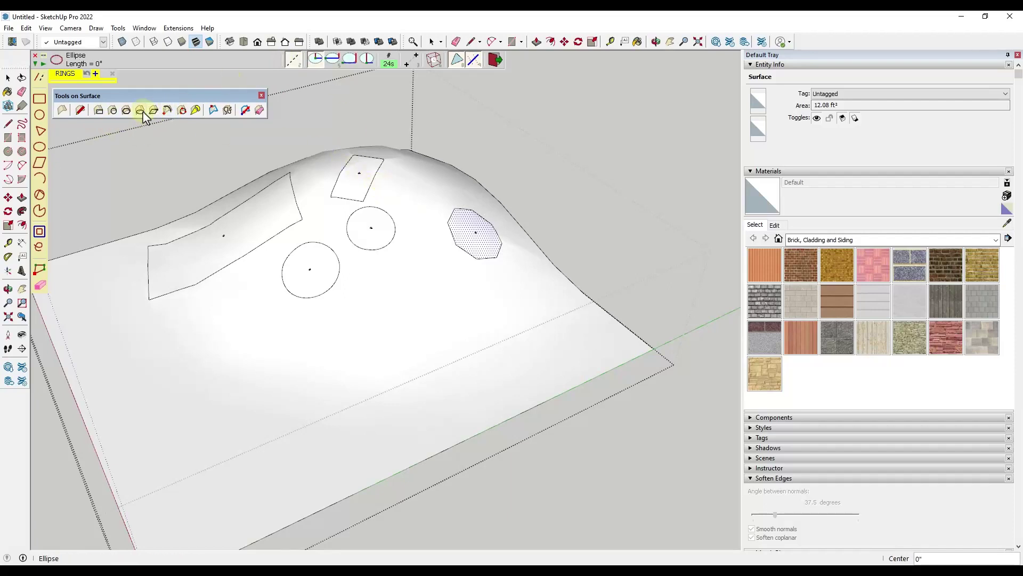
{"action": "left_click", "coordinate": [332, 60]}
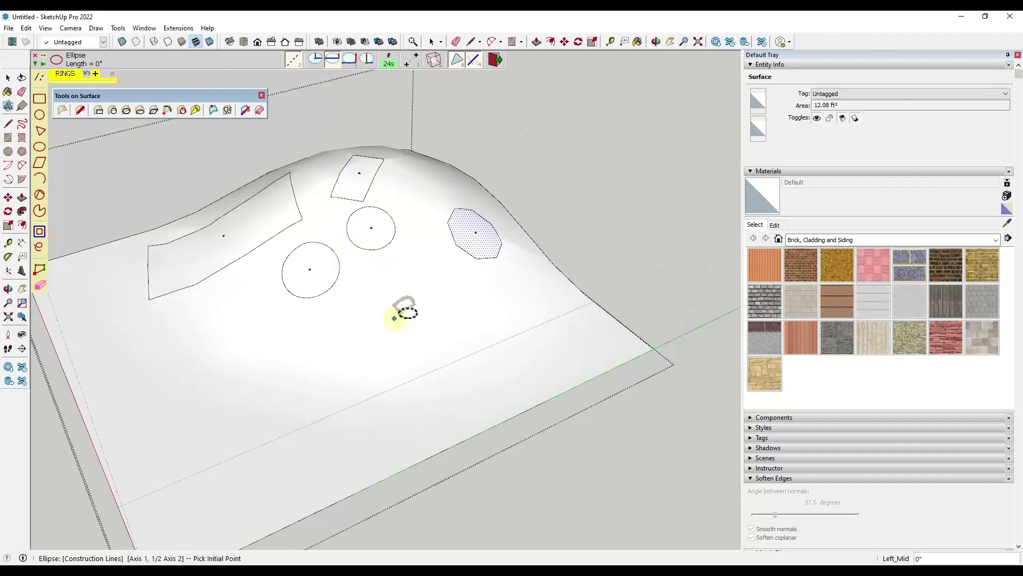
{"action": "left_click", "coordinate": [404, 275]}
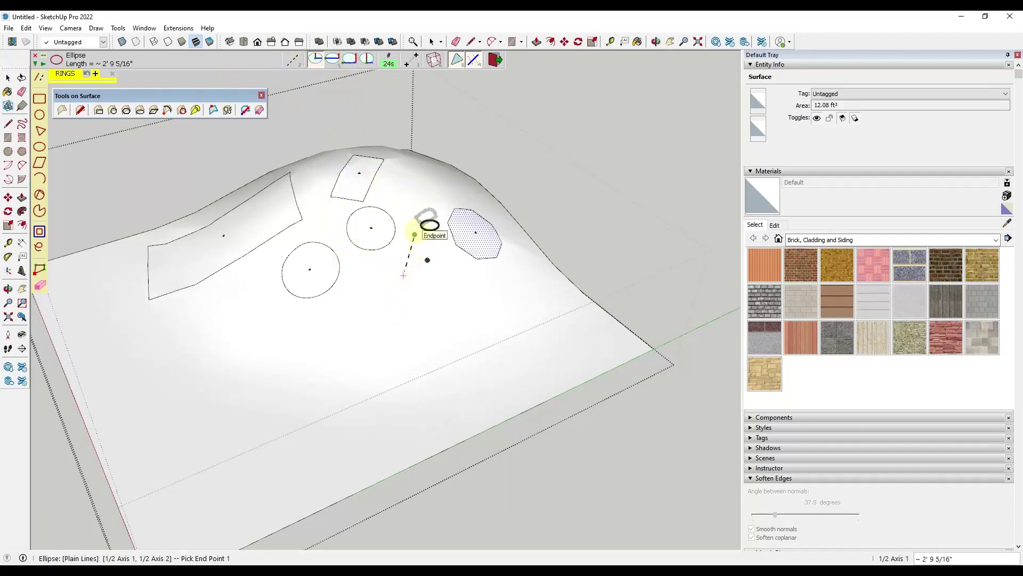
{"action": "left_click", "coordinate": [415, 235]}
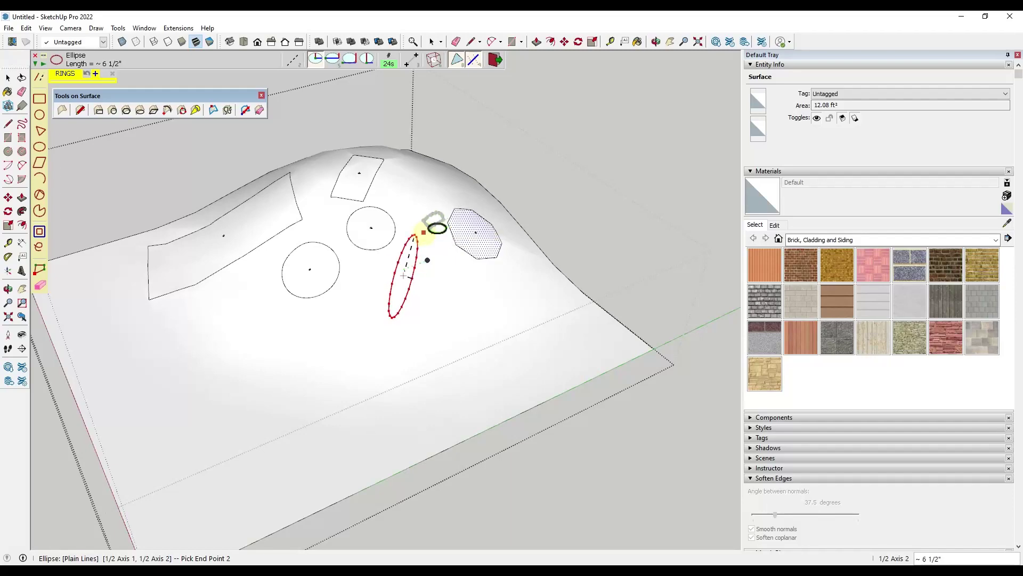
{"action": "left_click", "coordinate": [429, 234]}
{"action": "key", "text": "space"}
{"action": "middle_click_drag", "start_coordinate": [463, 290], "coordinate": [392, 243]}
{"action": "left_click", "coordinate": [154, 109]}
{"action": "middle_click_drag", "start_coordinate": [458, 200], "coordinate": [553, 199]}
{"action": "scroll", "coordinate": [434, 233], "scroll_direction": "up", "scroll_amount": 3}
{"action": "left_click", "coordinate": [420, 242]}
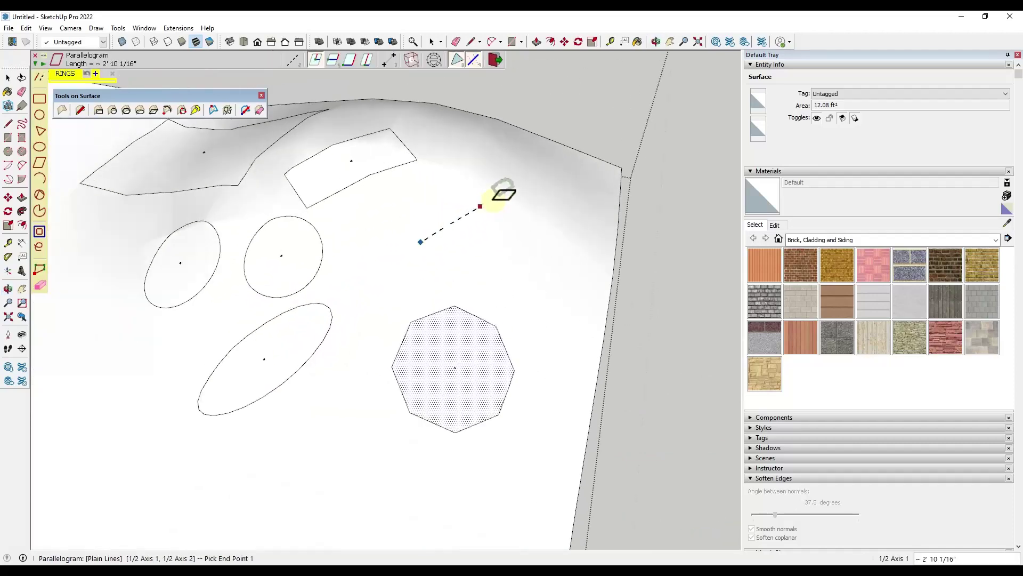
{"action": "left_click", "coordinate": [465, 167]}
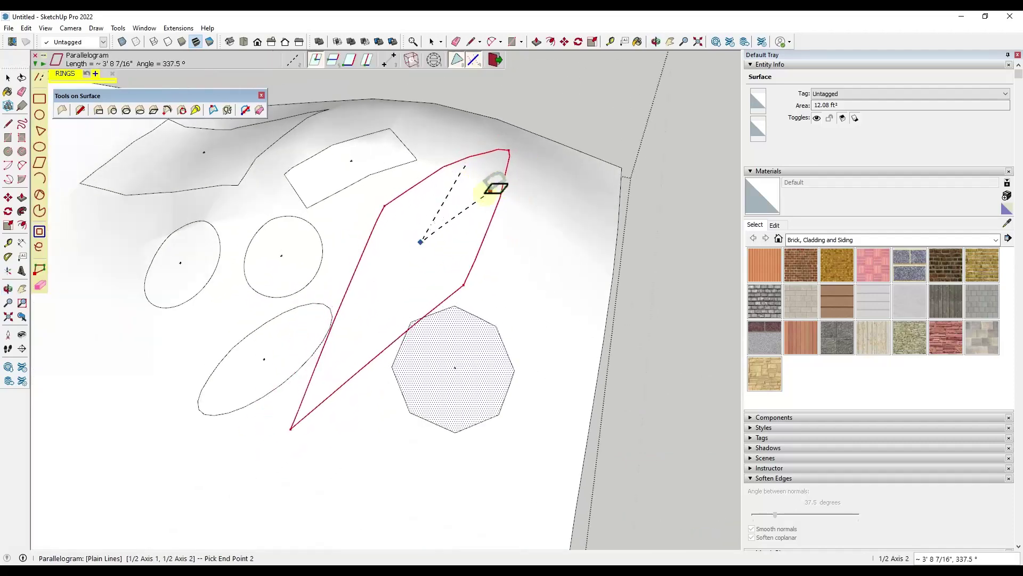
{"action": "key", "text": "space"}
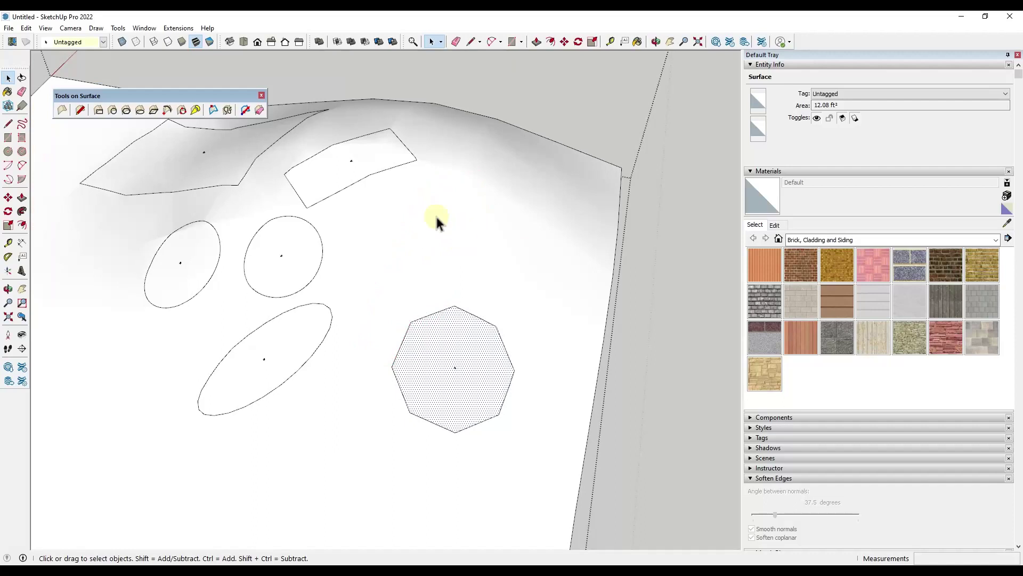
Draw a plain-line parallelogram on the hill above the octagon with the surface Parallelogram tool's full Axis 1, Axis 2 mode
{"action": "left_click", "coordinate": [153, 110]}
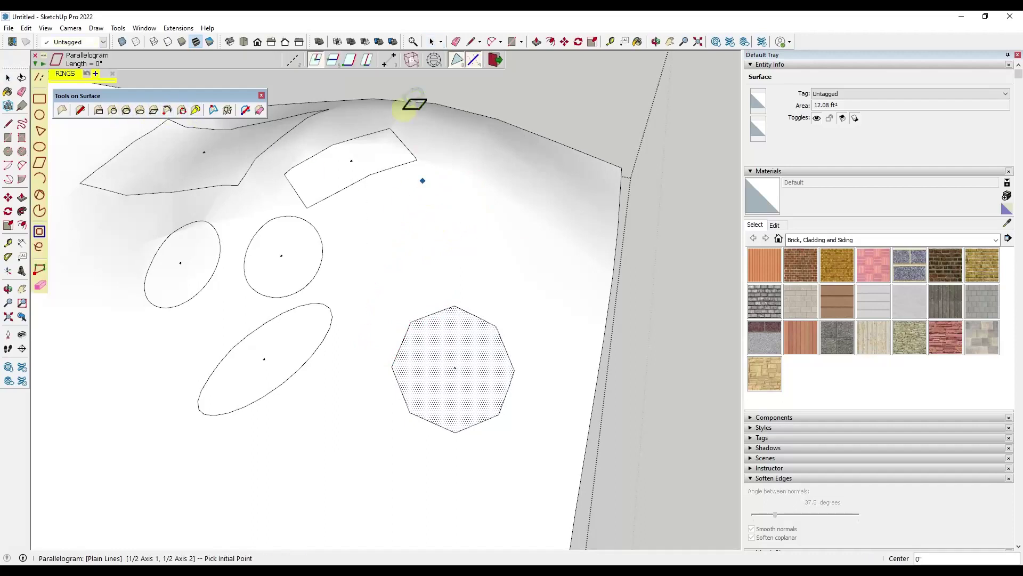
{"action": "left_click", "coordinate": [415, 233]}
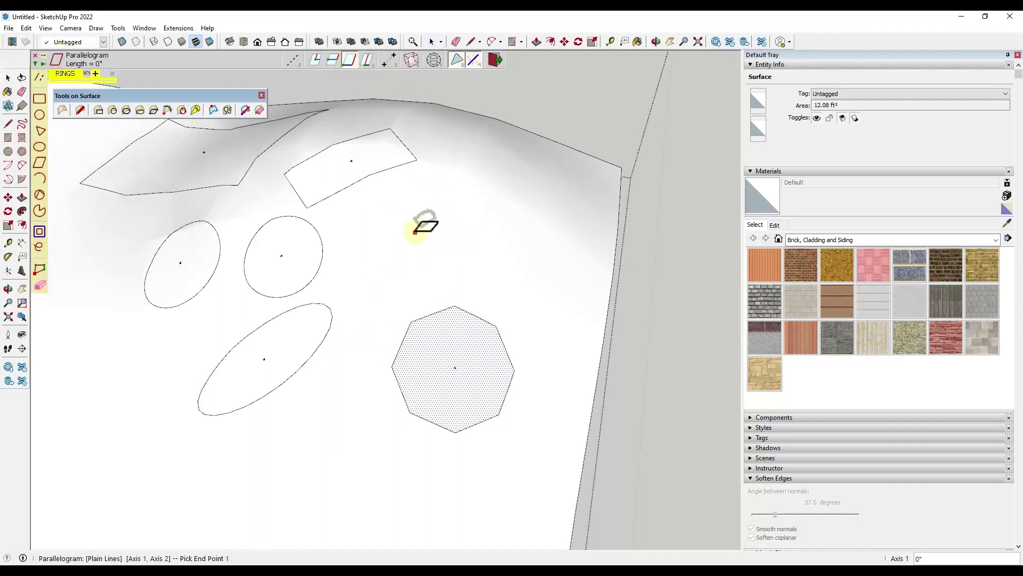
{"action": "left_click", "coordinate": [490, 240]}
{"action": "left_click", "coordinate": [559, 201]}
{"action": "key", "text": "space"}
{"action": "mouse_move", "coordinate": [524, 218]}
{"action": "middle_mouse_down"}
{"action": "mouse_move", "coordinate": [450, 176]}
{"action": "mouse_move", "coordinate": [526, 221]}
{"action": "middle_mouse_up"}
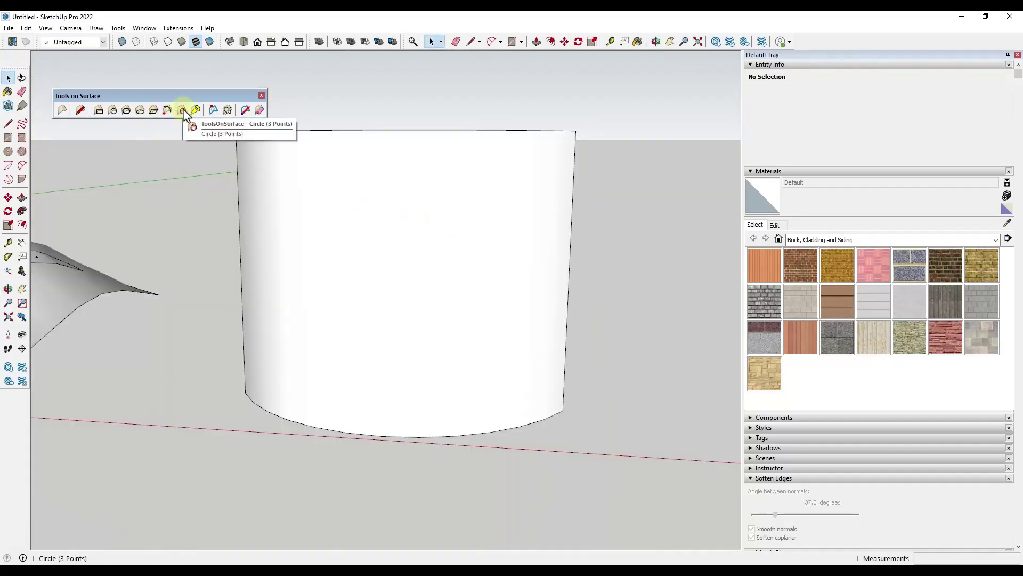
Draw a surface arc on the cylinder's curved face with a vertical chord, bulging toward the face's right side
{"action": "left_click", "coordinate": [167, 111]}
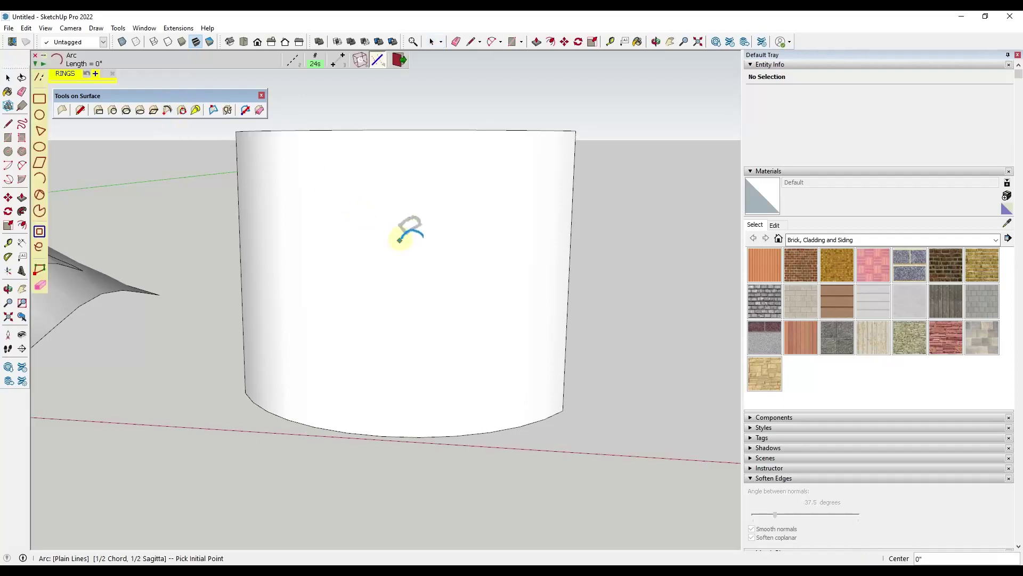
{"action": "left_click", "coordinate": [388, 155]}
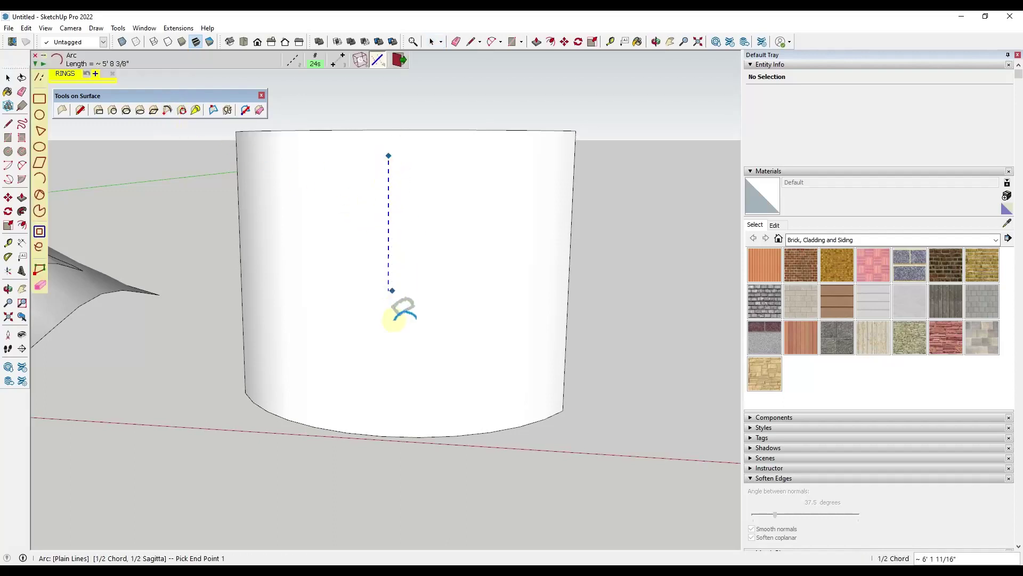
{"action": "left_click", "coordinate": [398, 404]}
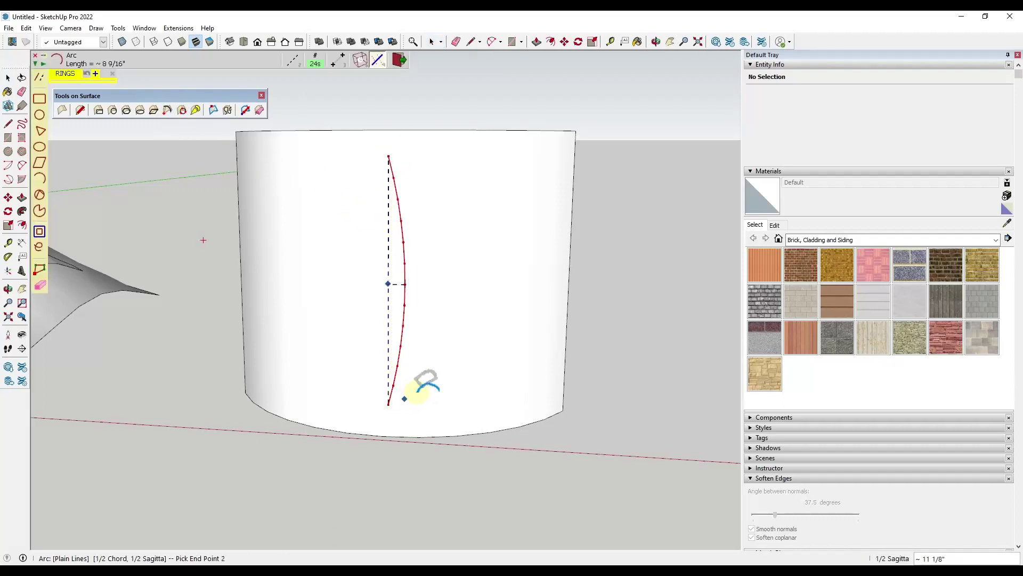
{"action": "left_click", "coordinate": [486, 341]}
Draw a second surface arc from the cylinder's top edge to its bottom edge, bulging left with a sagitta of about 4' 11 1/2"
{"action": "middle_click_drag", "start_coordinate": [432, 261], "coordinate": [426, 226]}
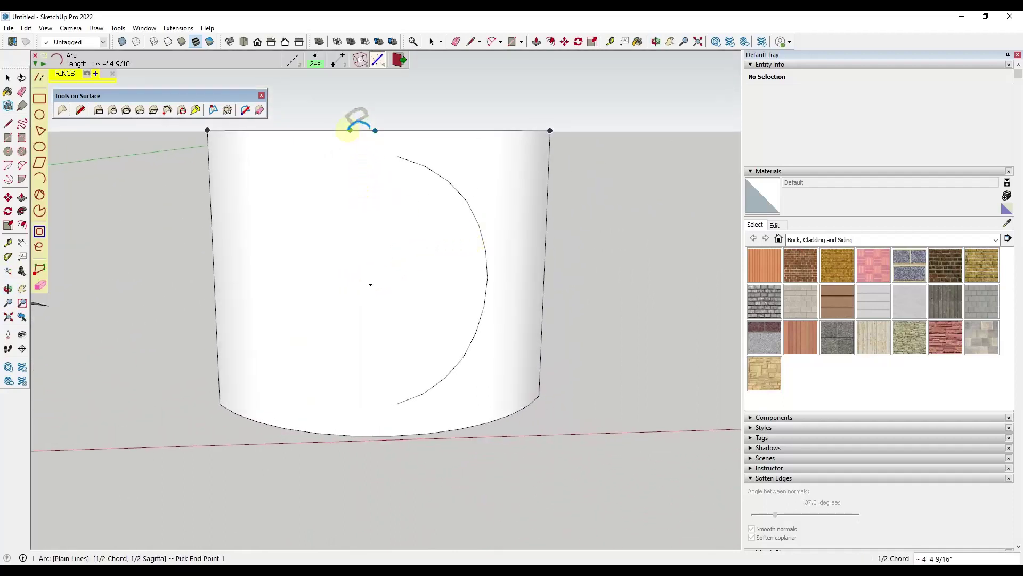
{"action": "left_click", "coordinate": [354, 435]}
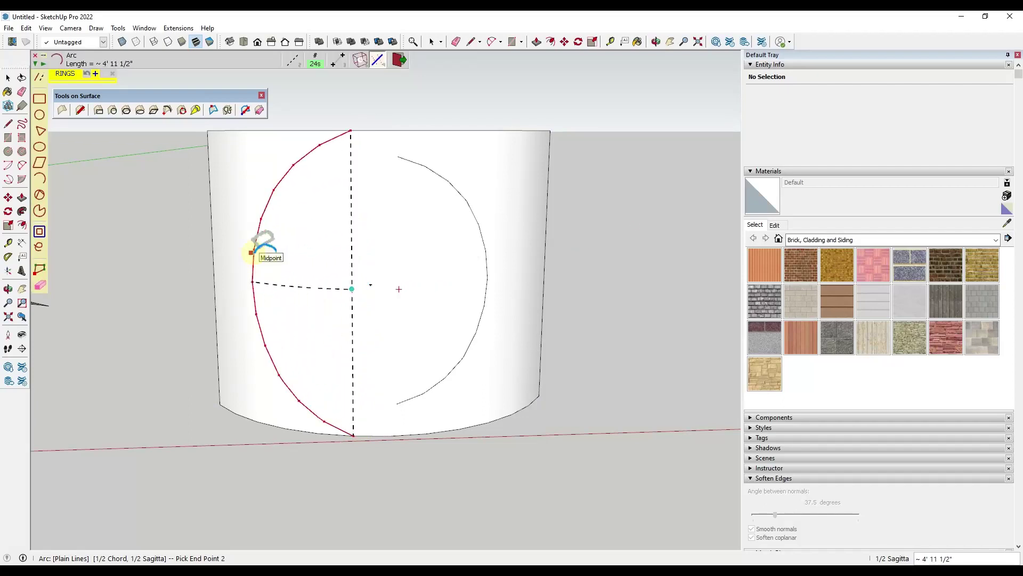
{"action": "left_click", "coordinate": [252, 252]}
{"action": "key", "text": "space"}
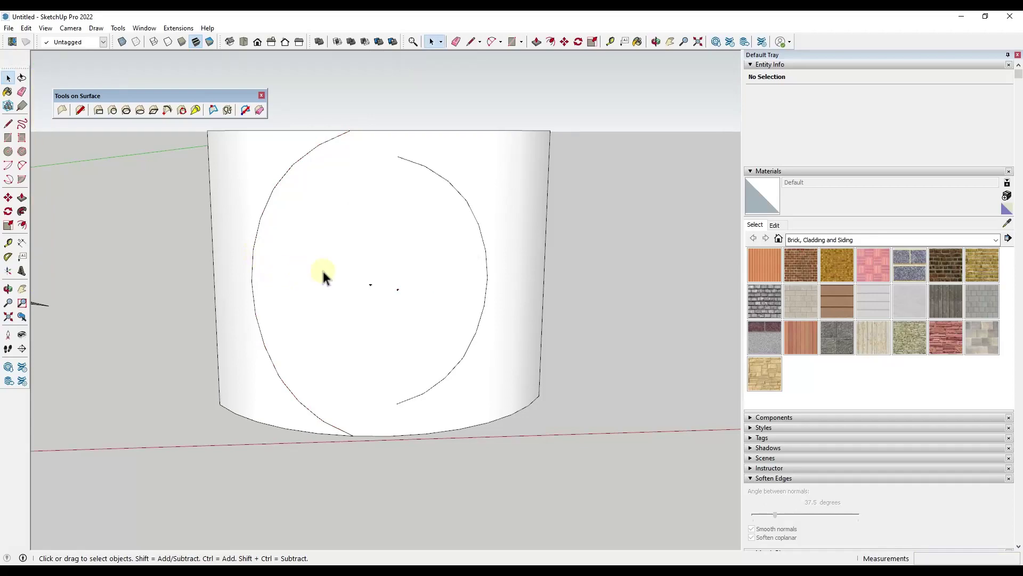
Select the cylinder surface on each side of the full-height arc to check how it divides the face
{"action": "left_click", "coordinate": [248, 246]}
{"action": "middle_click_drag", "start_coordinate": [308, 249], "coordinate": [362, 248]}
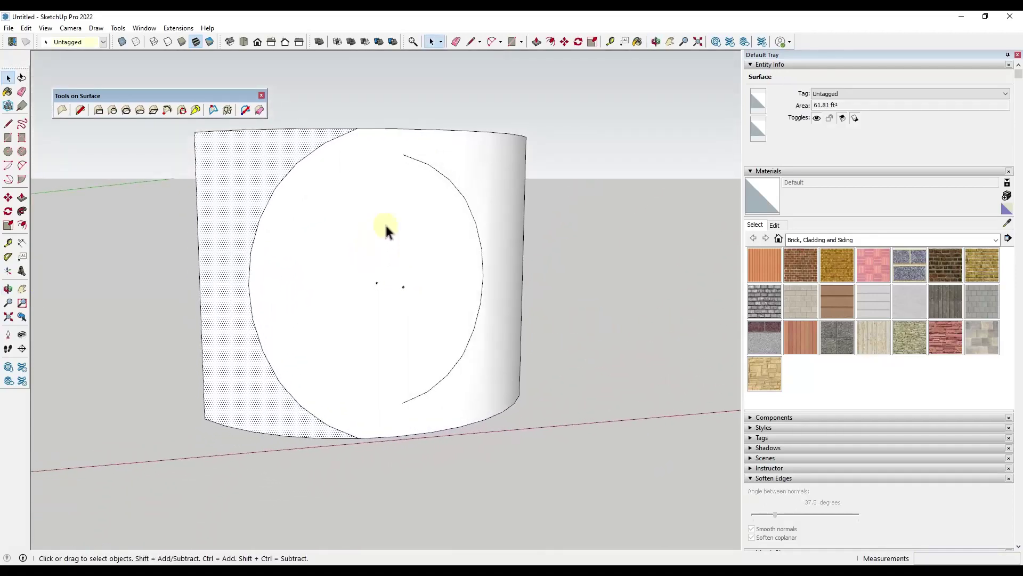
{"action": "left_click", "coordinate": [293, 209]}
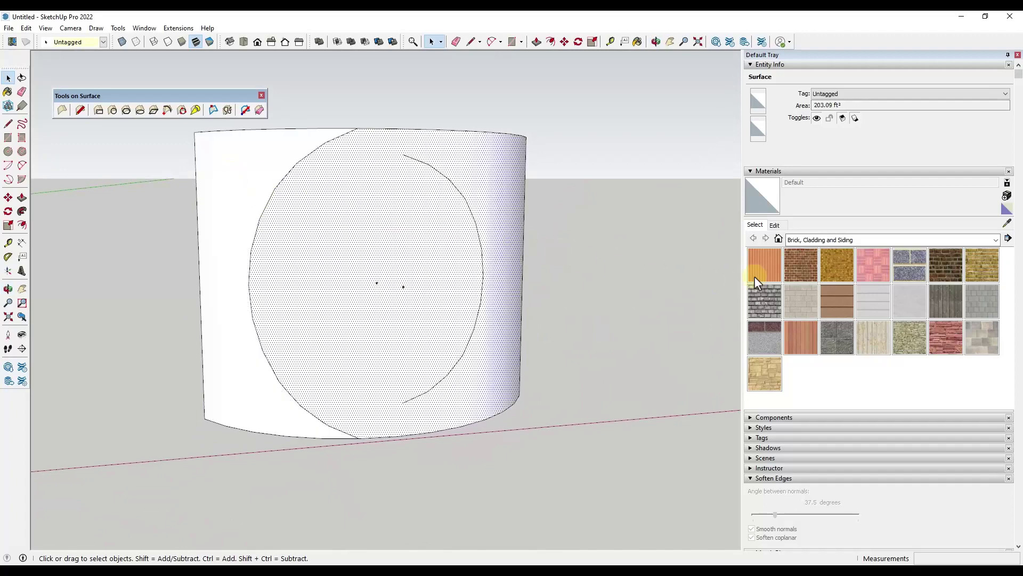
Paint the larger cylinder surface with Brick Antique 01 and the smaller one outside the full-height arc with Cinder Block
{"action": "left_click", "coordinate": [801, 265]}
{"action": "left_click", "coordinate": [488, 246]}
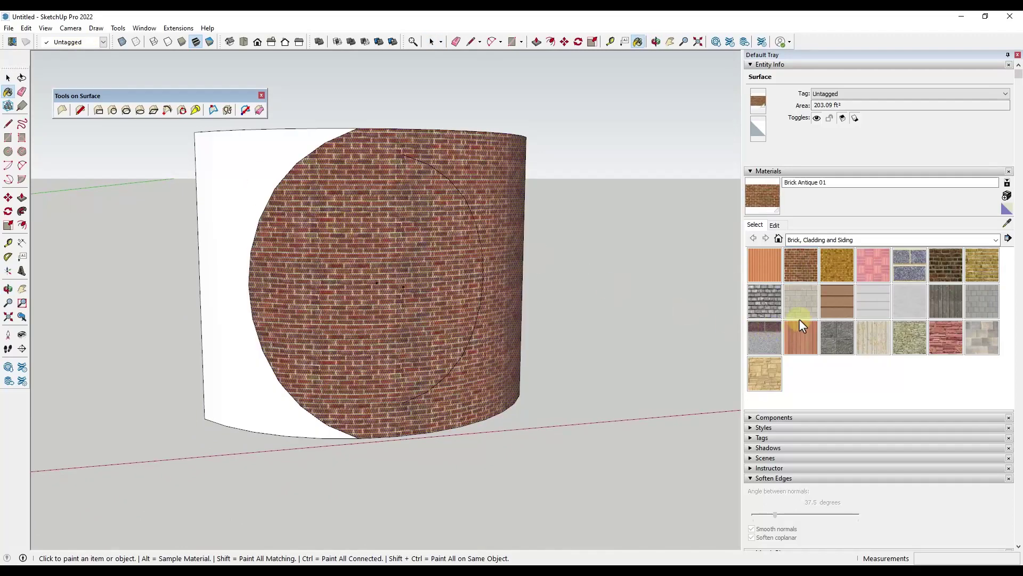
{"action": "left_click", "coordinate": [807, 299]}
{"action": "left_click", "coordinate": [223, 167]}
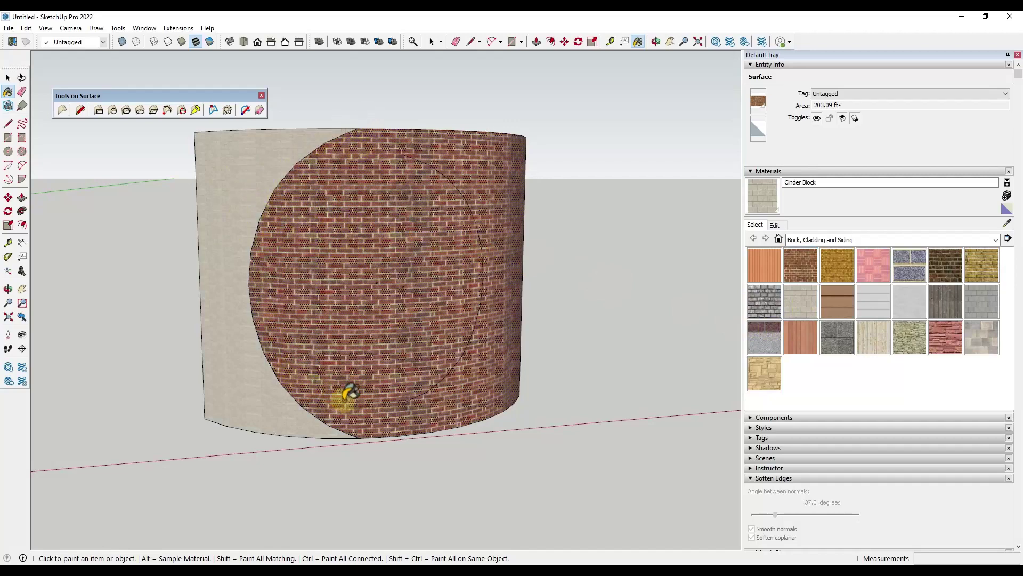
Undo both material fills on the cylinder and clear the selection
{"action": "key", "text": "ctrl"}
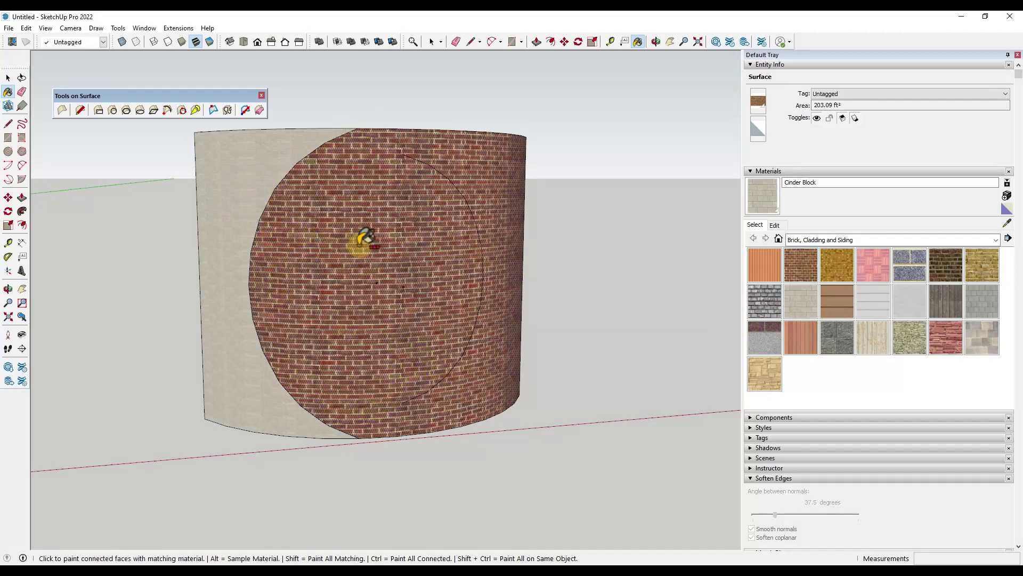
{"action": "key", "text": "ctrl+z"}
{"action": "key", "text": "ctrl+z"}
{"action": "key", "text": "space"}
{"action": "scroll", "coordinate": [536, 231], "scroll_direction": "up", "scroll_amount": 2}
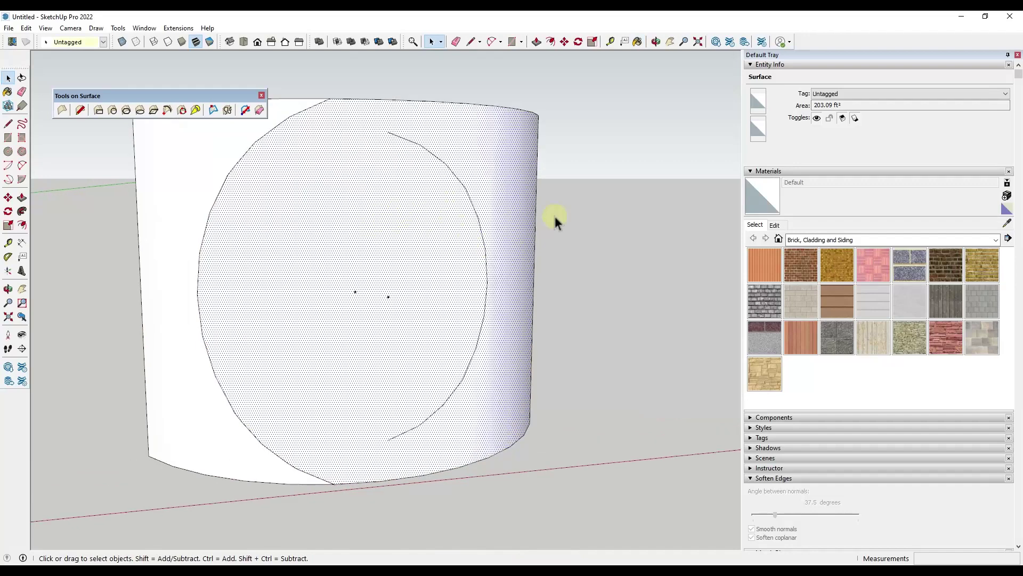
{"action": "left_click", "coordinate": [632, 248]}
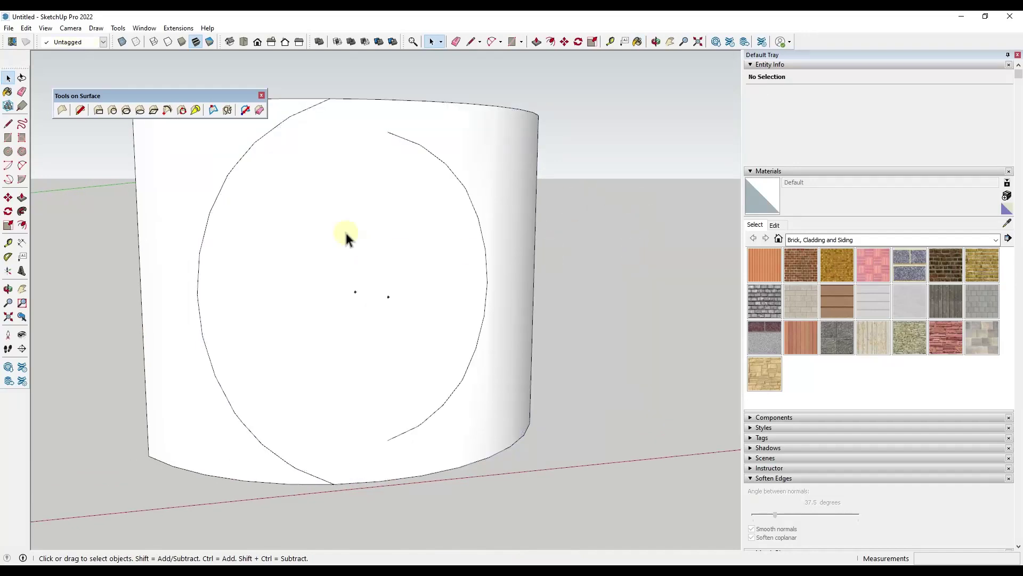
Draw a plain-line three-point circle on the cylinder between the two arcs, with a second chord of about 2' 6", and select its surface
{"action": "left_click", "coordinate": [184, 114]}
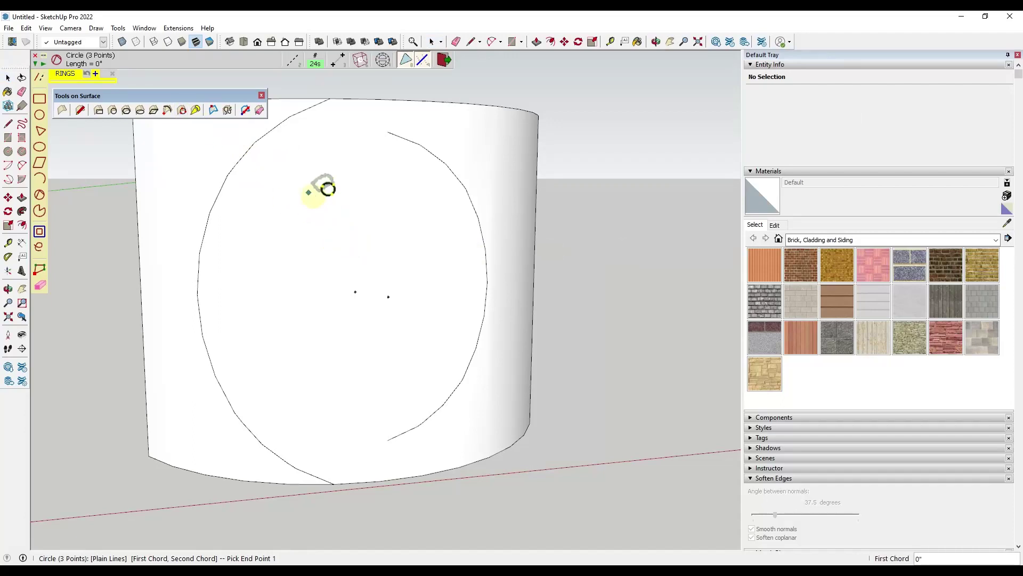
{"action": "left_click", "coordinate": [385, 228]}
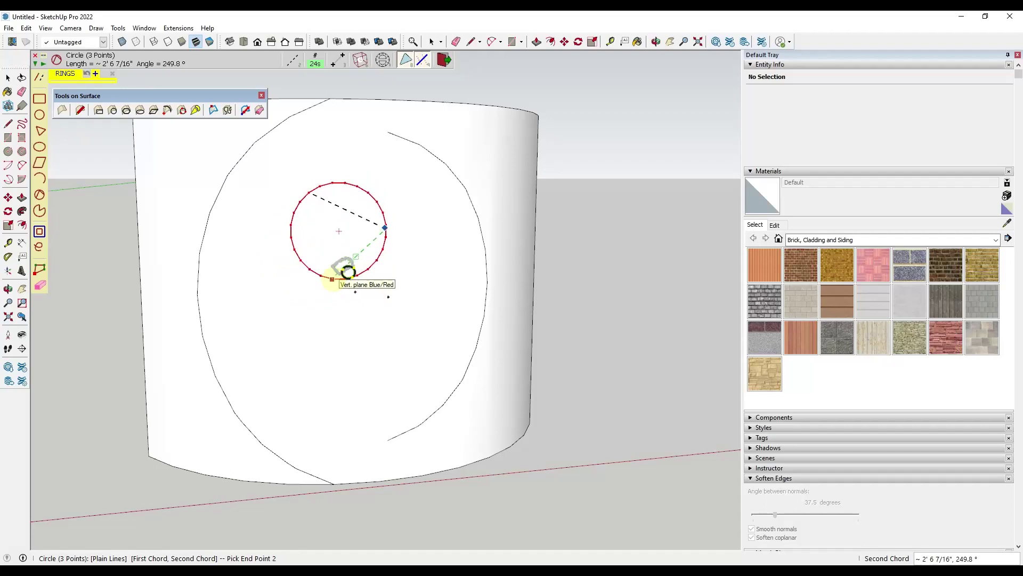
{"action": "left_click", "coordinate": [348, 271]}
{"action": "key", "text": "space"}
{"action": "middle_click_drag", "start_coordinate": [491, 209], "coordinate": [320, 176]}
{"action": "left_click", "coordinate": [334, 226]}
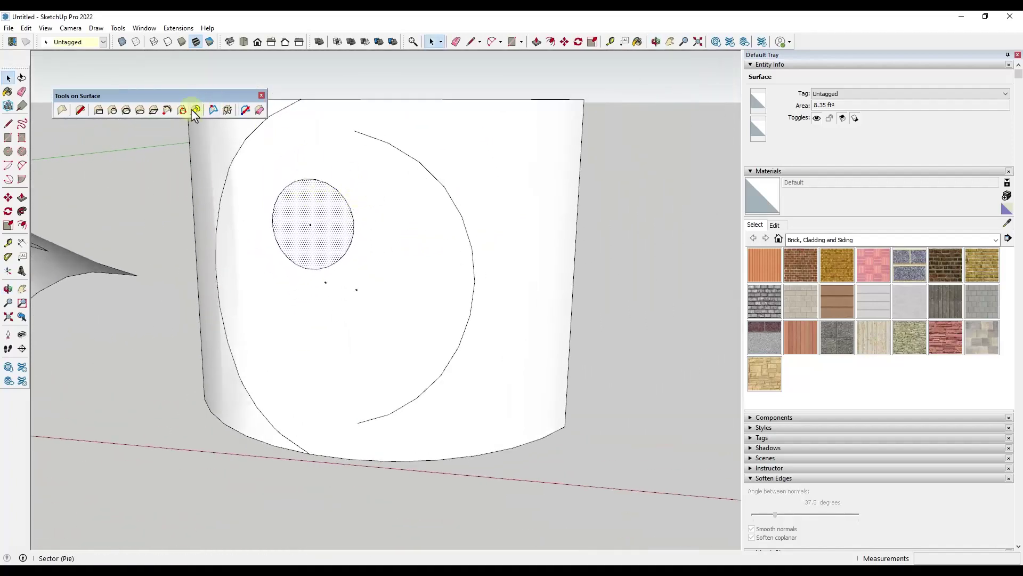
Draw a plain-line sector of about 1' 11 3/8" radius near the cylinder's upper edge, outside the large arcs, and select its surface
{"action": "left_click", "coordinate": [195, 111]}
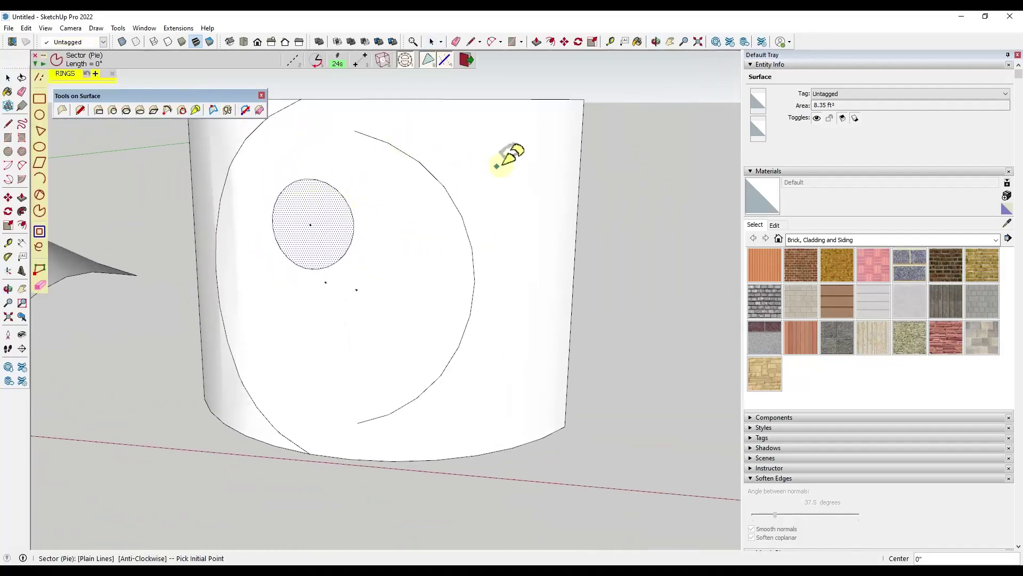
{"action": "left_click", "coordinate": [515, 205]}
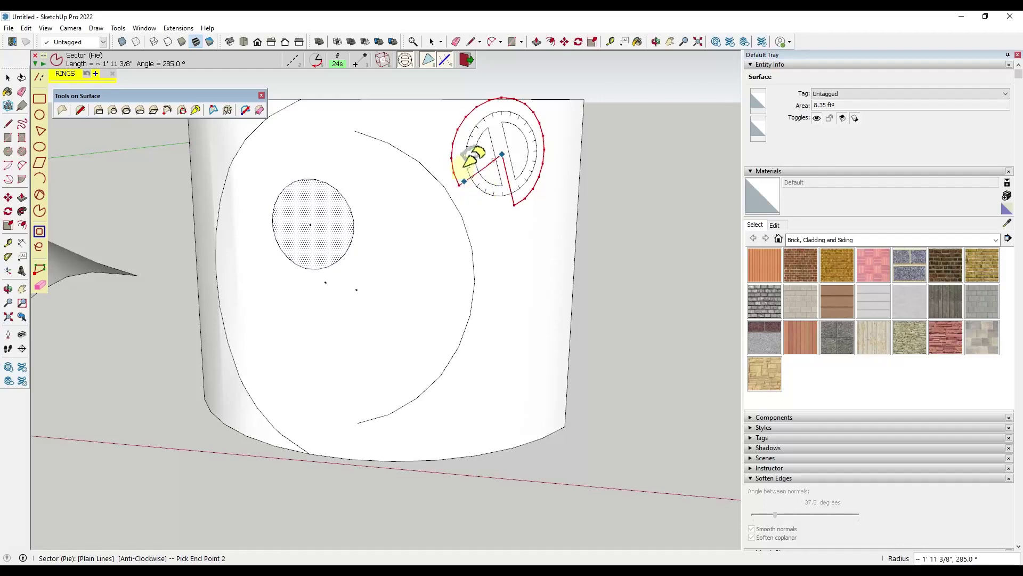
{"action": "left_click", "coordinate": [467, 190]}
{"action": "key", "text": "space"}
{"action": "left_click", "coordinate": [511, 131]}
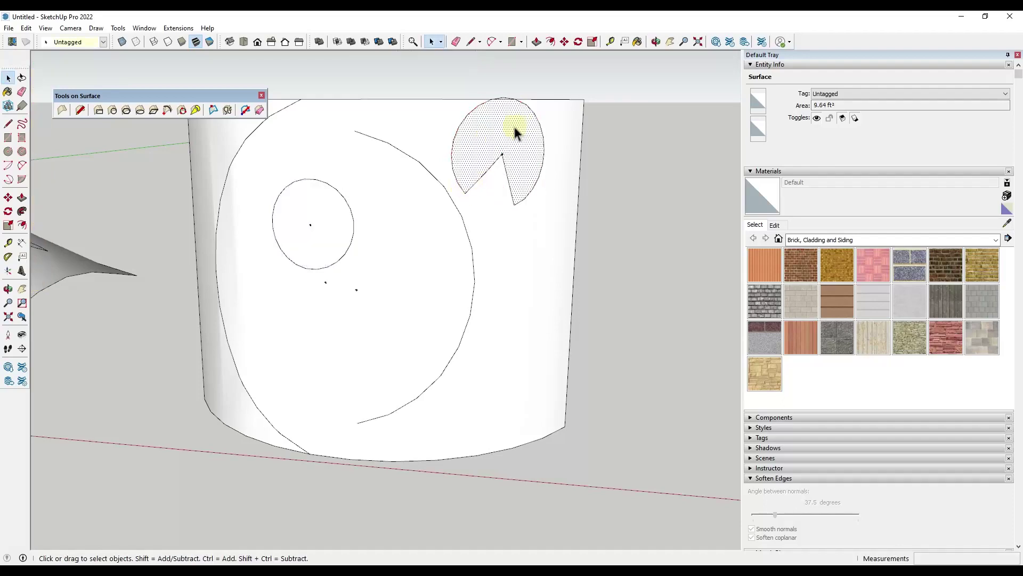
Clear the selection and offset the contour of the empty curved panel inward with plain lines using Offset on Surface
{"action": "scroll", "coordinate": [507, 125], "scroll_direction": "up", "scroll_amount": 2}
{"action": "scroll", "coordinate": [505, 156], "scroll_direction": "down", "scroll_amount": 1}
{"action": "scroll", "coordinate": [336, 222], "scroll_direction": "down", "scroll_amount": 5}
{"action": "left_click", "coordinate": [204, 275]}
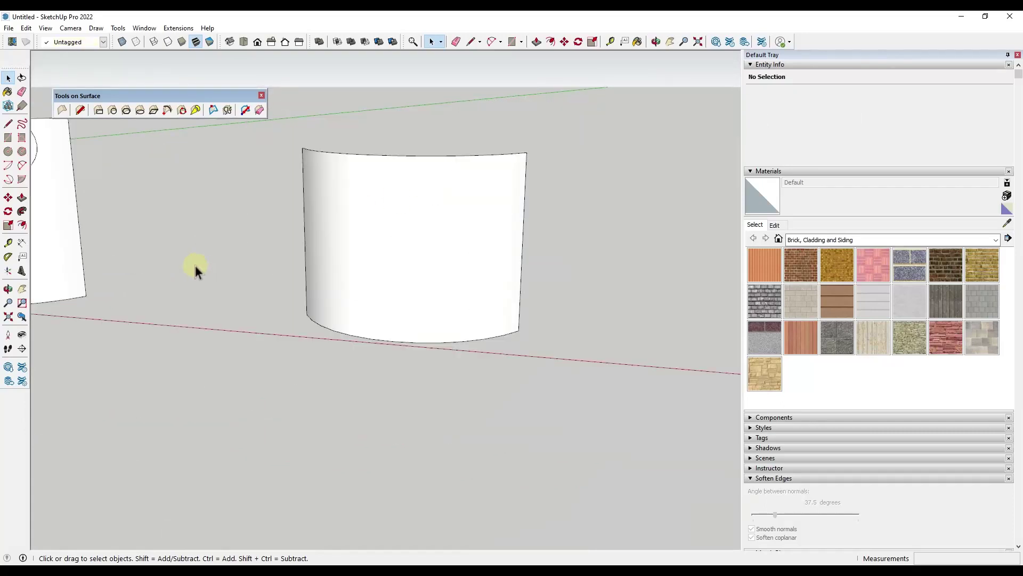
{"action": "left_click", "coordinate": [213, 111]}
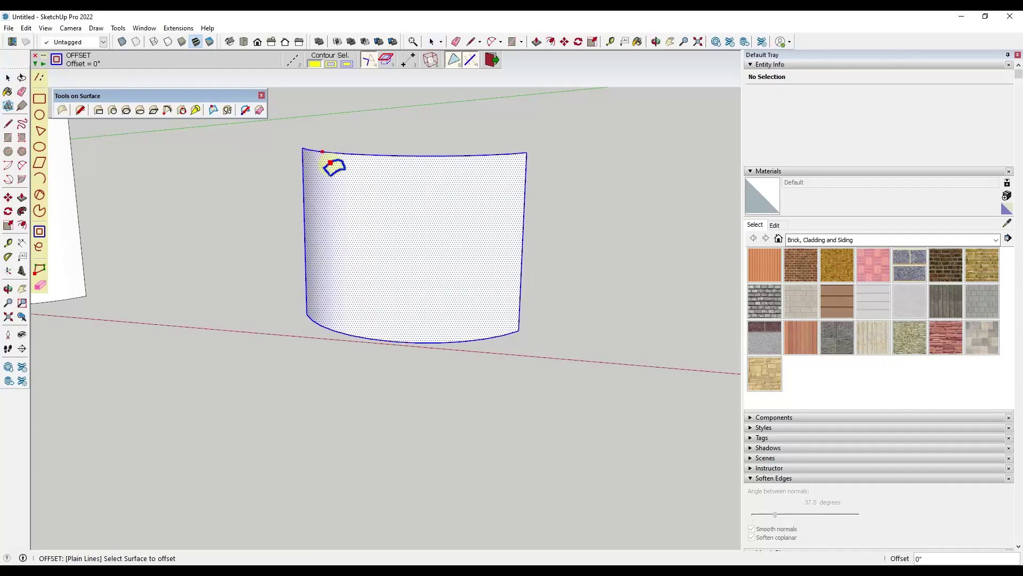
{"action": "left_click", "coordinate": [469, 197]}
{"action": "left_click", "coordinate": [445, 157]}
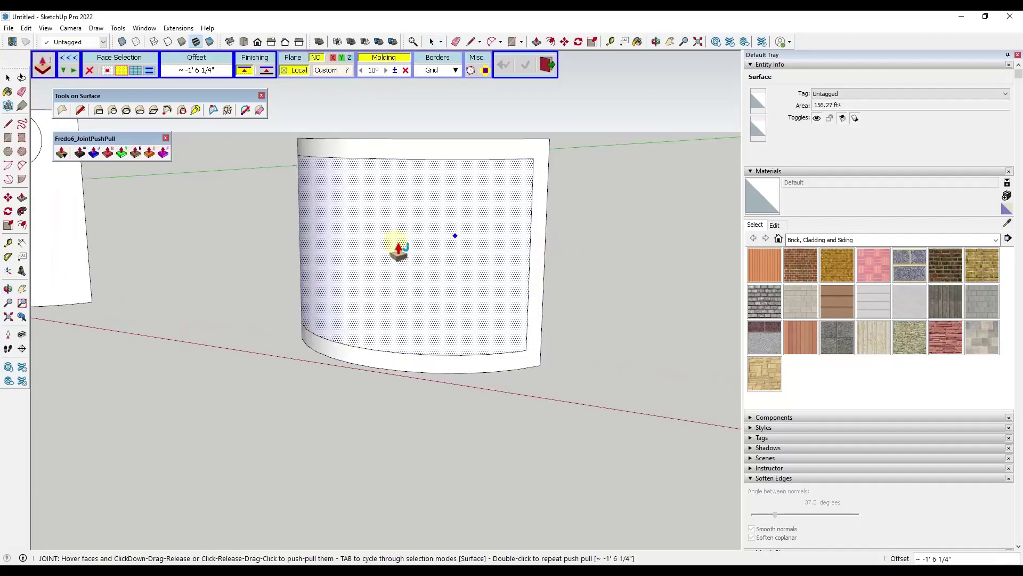
Push the curved panel's inner surface back about 11 3/16" with Joint Push Pull and set its borders to Contour
{"action": "left_click", "coordinate": [372, 256]}
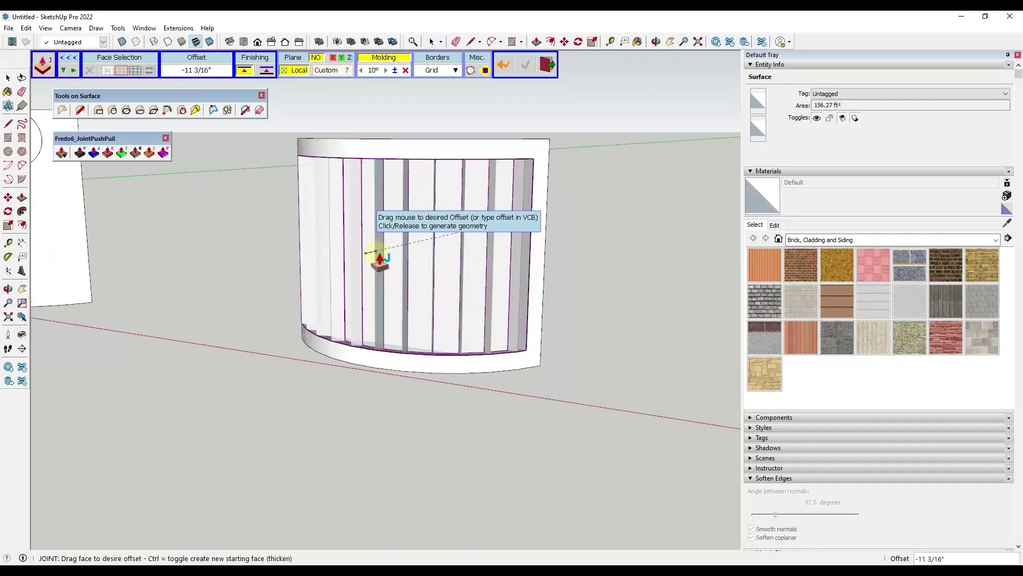
{"action": "left_click", "coordinate": [373, 252]}
{"action": "left_click", "coordinate": [439, 70]}
{"action": "left_click", "coordinate": [437, 96]}
{"action": "left_click", "coordinate": [421, 208]}
Offset the recessed curved surface's contour inward about 1' 1/8" with plain lines
{"action": "middle_click_drag", "start_coordinate": [421, 208], "coordinate": [496, 267]}
{"action": "left_click", "coordinate": [213, 110]}
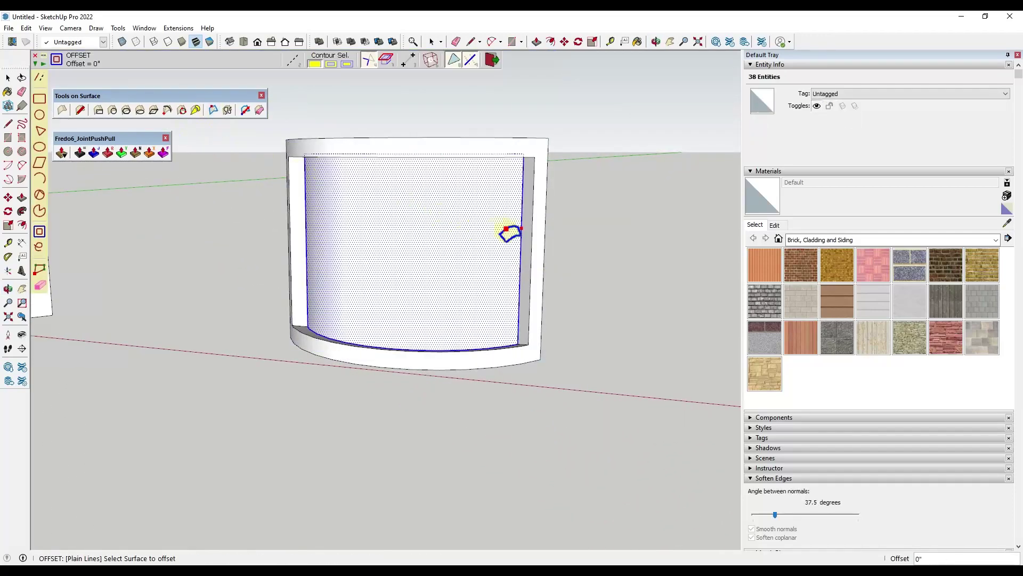
{"action": "left_click_drag", "start_coordinate": [520, 232], "coordinate": [509, 231]}
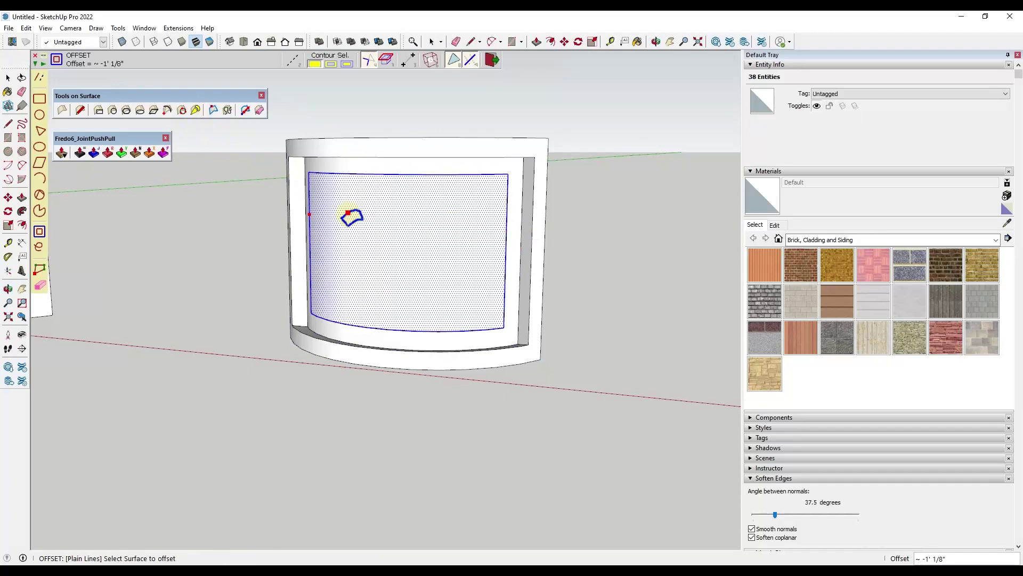
Push the new inner surface back about 11 3/16" with Joint Push Pull to form a second recess
{"action": "left_click", "coordinate": [94, 153]}
{"action": "left_click_drag", "start_coordinate": [491, 293], "coordinate": [425, 269]}
{"action": "mouse_move", "coordinate": [555, 274]}
{"action": "middle_mouse_down"}
{"action": "mouse_move", "coordinate": [391, 243]}
{"action": "mouse_move", "coordinate": [427, 304]}
{"action": "mouse_move", "coordinate": [532, 256]}
{"action": "mouse_move", "coordinate": [434, 267]}
{"action": "mouse_move", "coordinate": [410, 233]}
{"action": "mouse_move", "coordinate": [425, 226]}
{"action": "middle_mouse_up"}
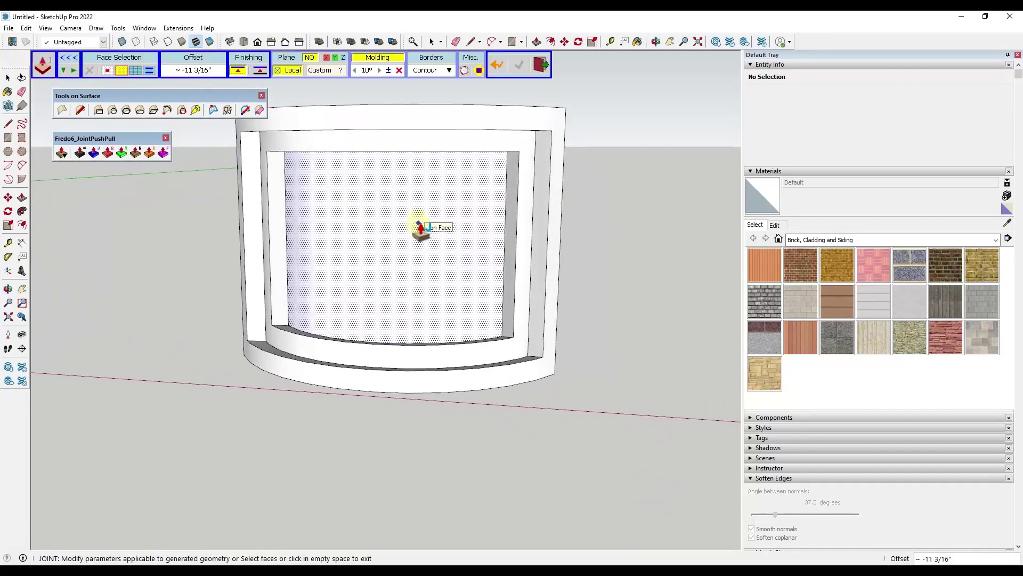
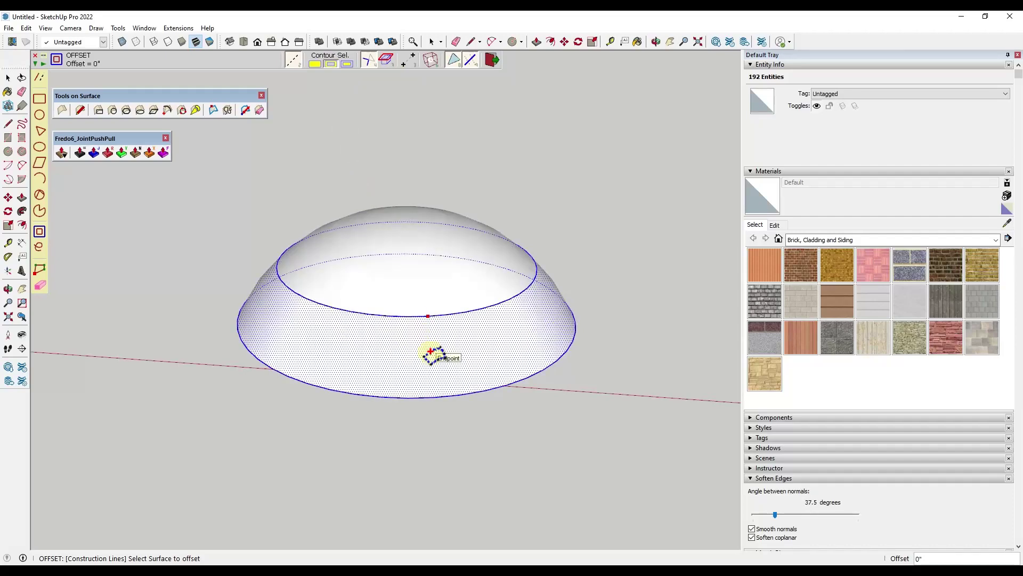
Offset both contours of the dome's selected lower band outward about 1' 2 15/16" with Offset on Surface
{"action": "left_click", "coordinate": [431, 334]}
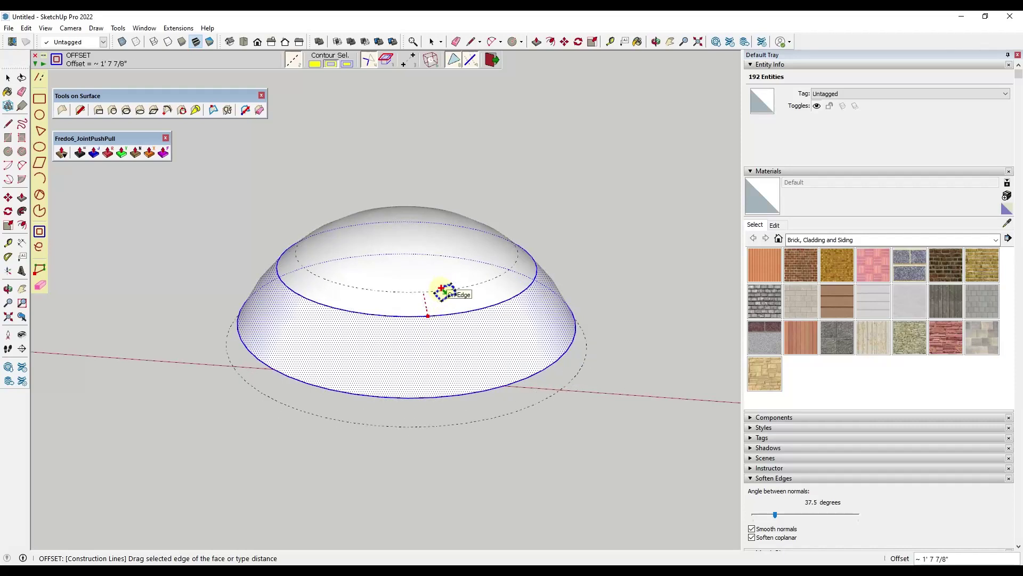
{"action": "key", "text": "space"}
{"action": "left_click", "coordinate": [213, 110]}
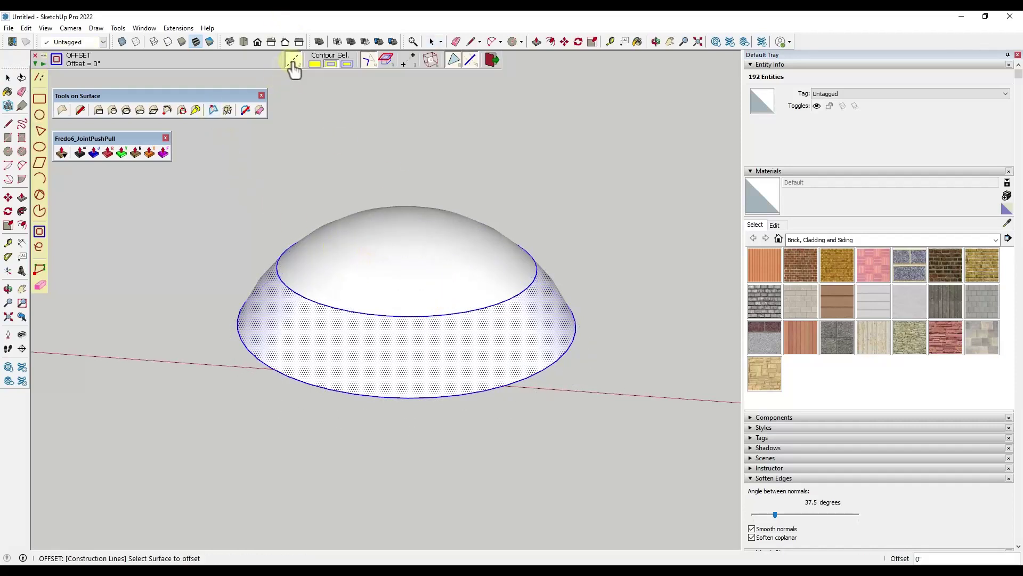
{"action": "left_click_drag", "start_coordinate": [428, 319], "coordinate": [488, 290]}
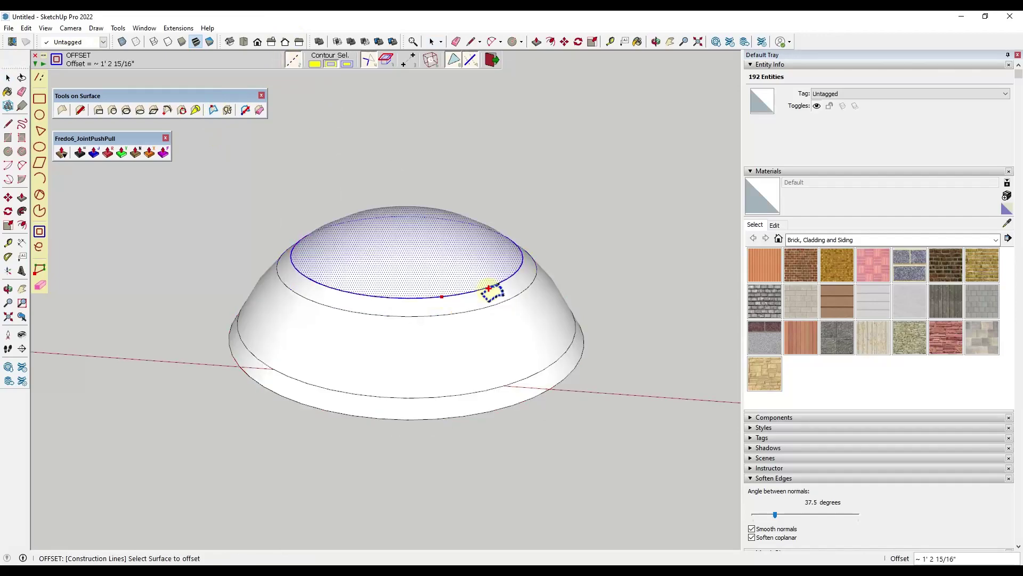
{"action": "middle_click_drag", "start_coordinate": [489, 290], "coordinate": [599, 283]}
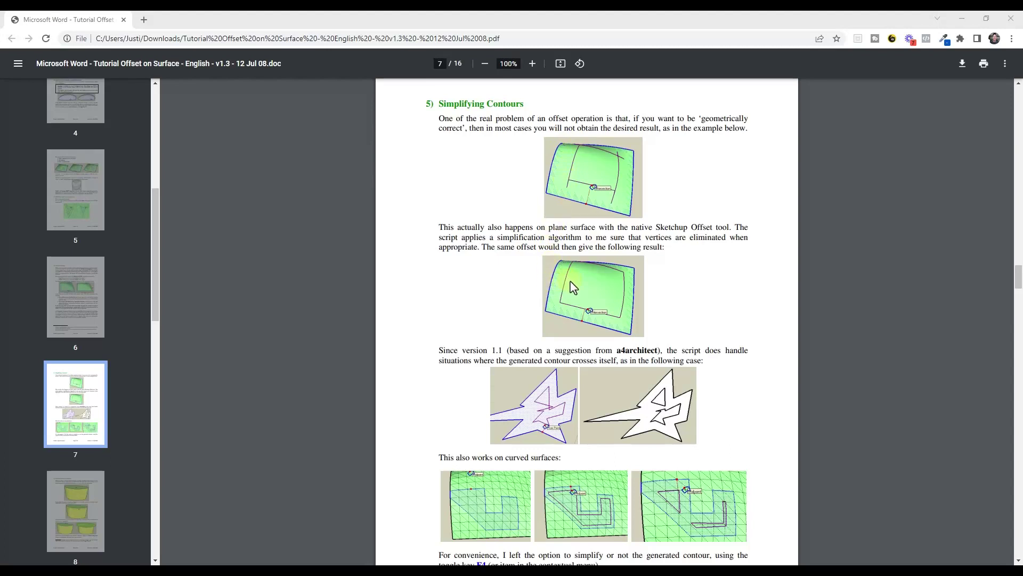
Read the Simplifying Contours section of the Offset on Surface PDF tutorial
{"action": "scroll", "coordinate": [570, 283], "scroll_direction": "down", "scroll_amount": 3}
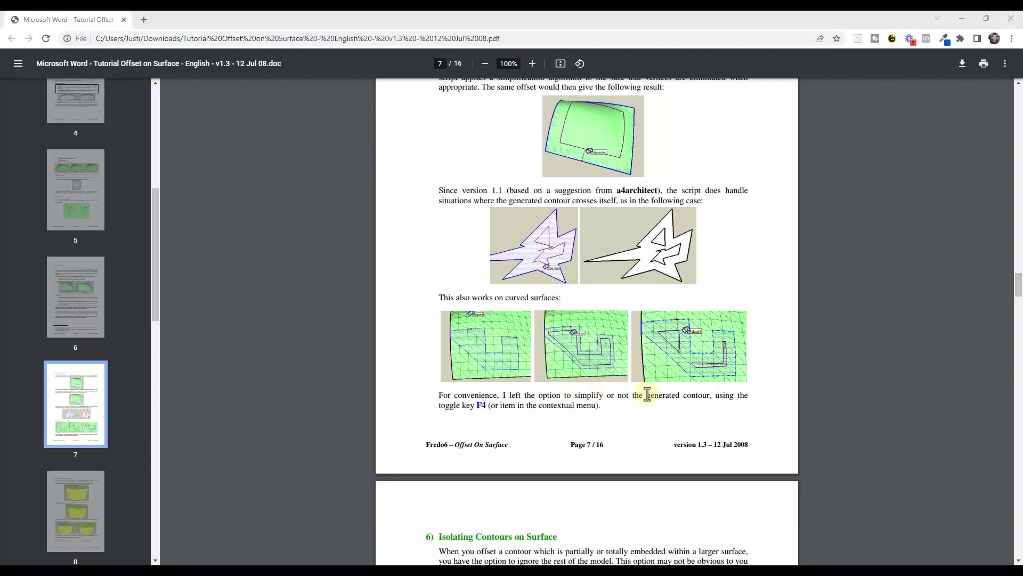
{"action": "scroll", "coordinate": [646, 393], "scroll_direction": "down", "scroll_amount": 1}
{"action": "scroll", "coordinate": [637, 362], "scroll_direction": "up", "scroll_amount": 1}
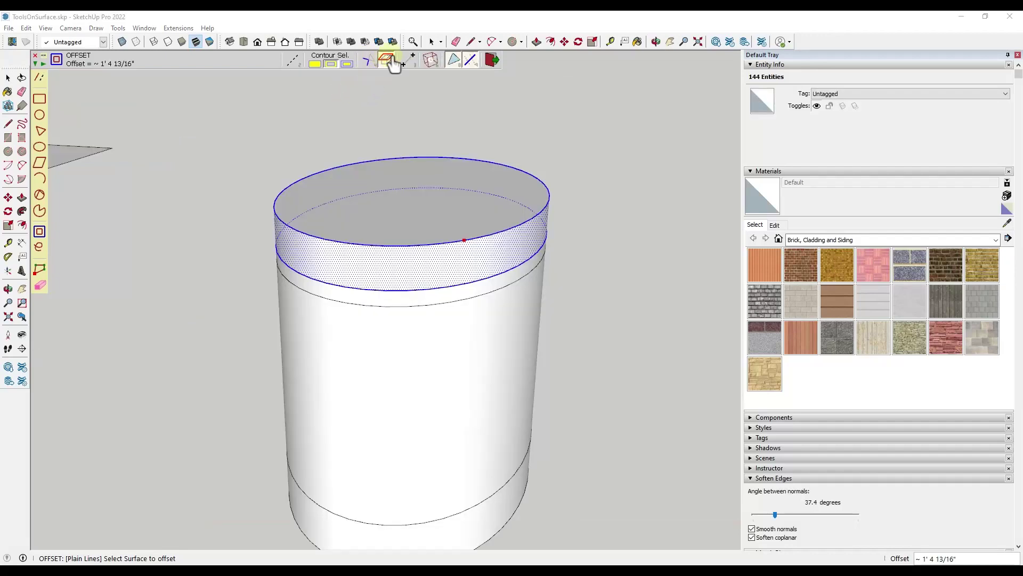
Restart Offset on Surface, and switch to the PDF tutorial in Chrome to read the Isolating Contours on Surface section
{"action": "key", "text": "space"}
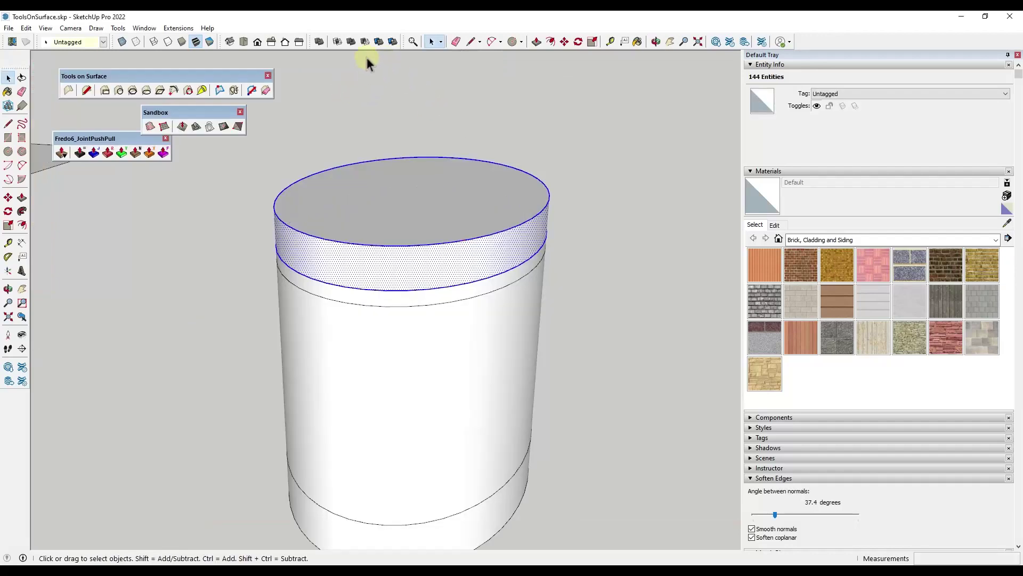
{"action": "left_click", "coordinate": [218, 91]}
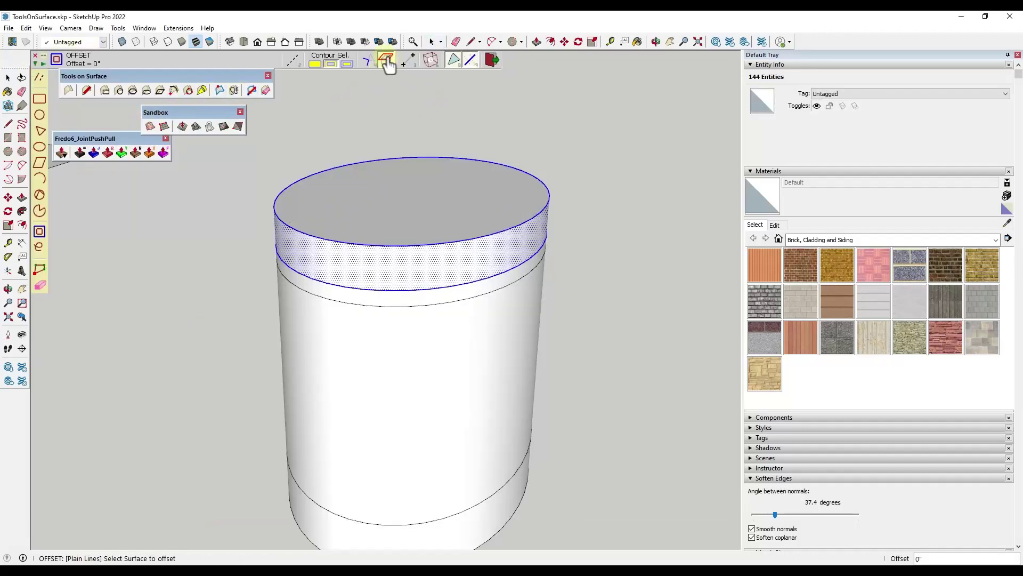
{"action": "key", "text": "alt+Tab"}
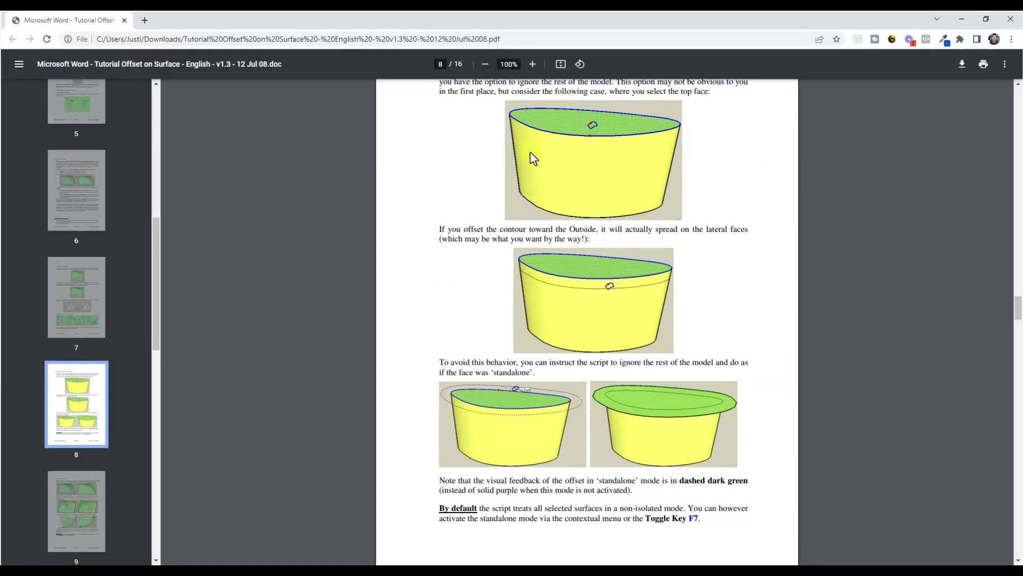
{"action": "scroll", "coordinate": [500, 231], "scroll_direction": "up", "scroll_amount": 1}
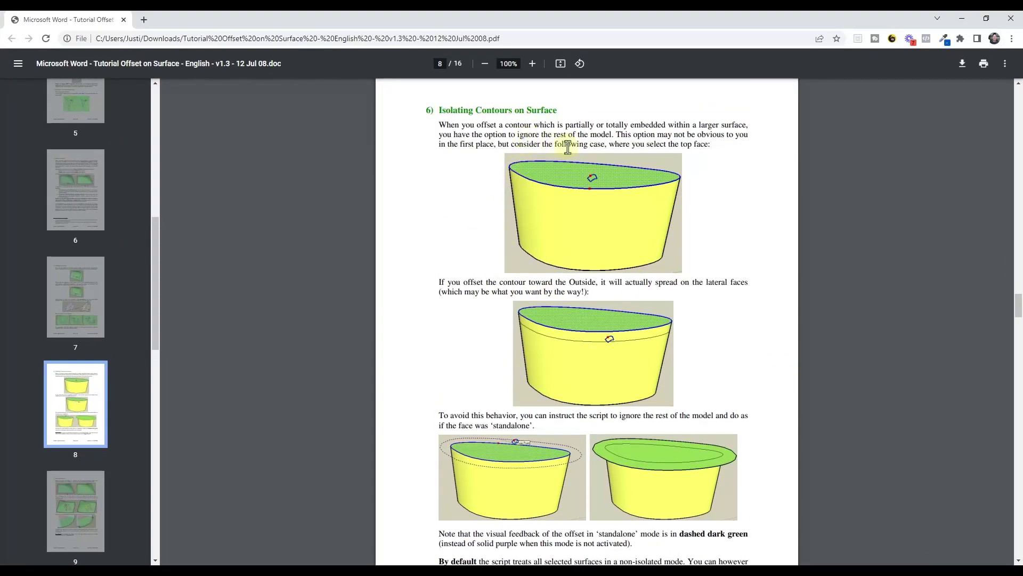
{"action": "scroll", "coordinate": [597, 302], "scroll_direction": "down", "scroll_amount": 1}
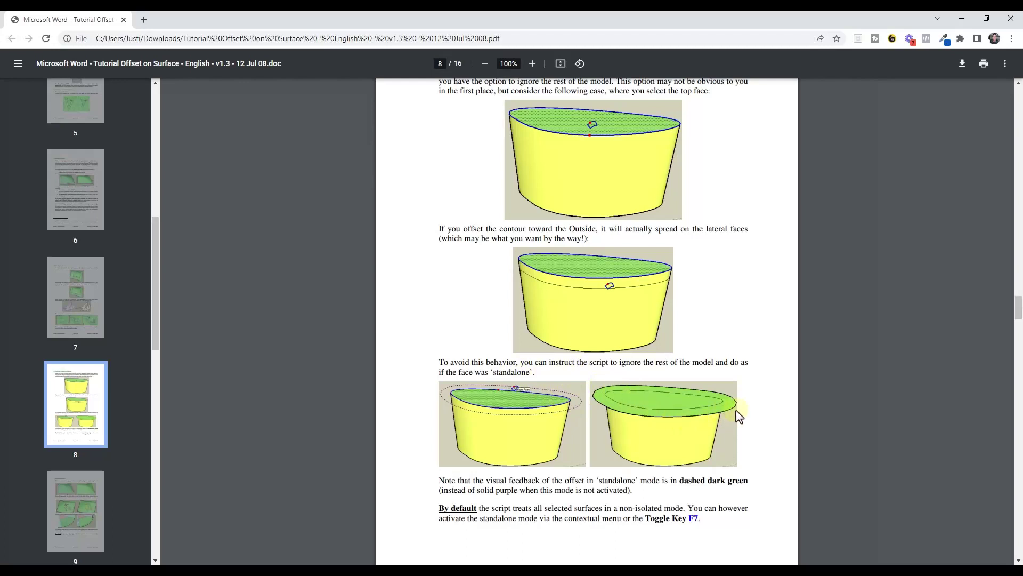
{"action": "scroll", "coordinate": [740, 417], "scroll_direction": "down", "scroll_amount": 1}
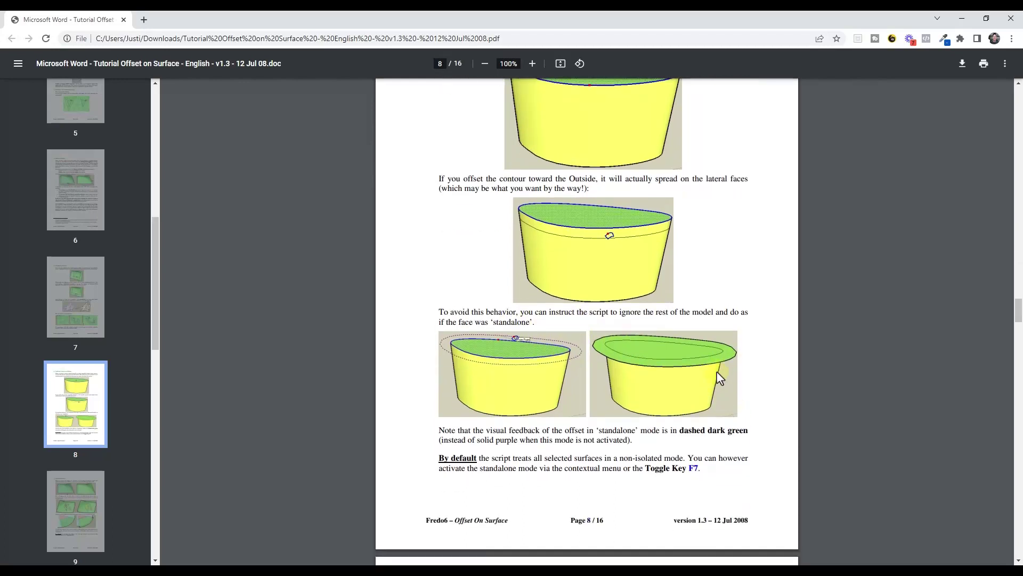
{"action": "scroll", "coordinate": [692, 407], "scroll_direction": "up", "scroll_amount": 1}
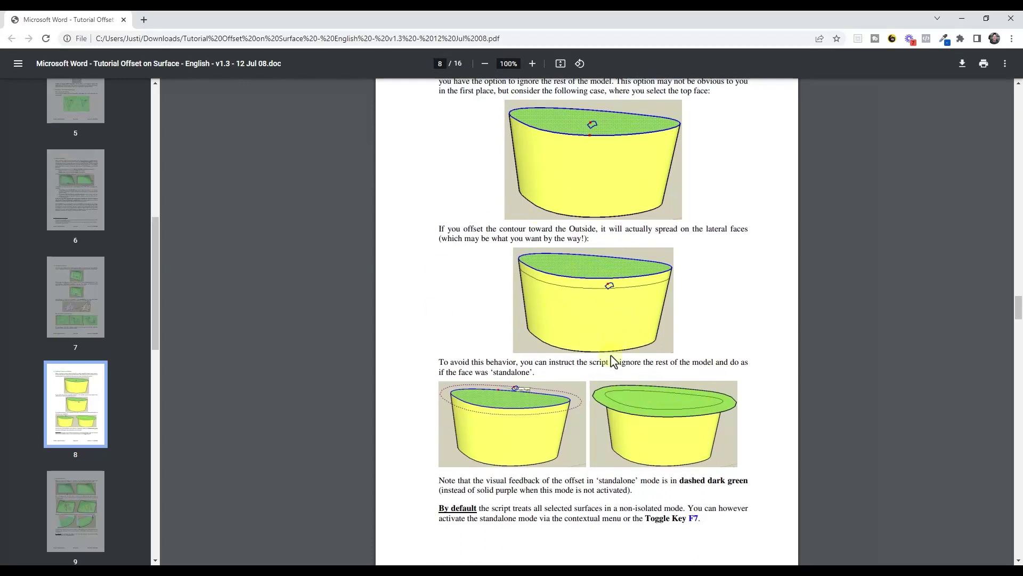
{"action": "scroll", "coordinate": [652, 366], "scroll_direction": "down", "scroll_amount": 1}
{"action": "scroll", "coordinate": [654, 369], "scroll_direction": "up", "scroll_amount": 1}
{"action": "left_click", "coordinate": [965, 21]}
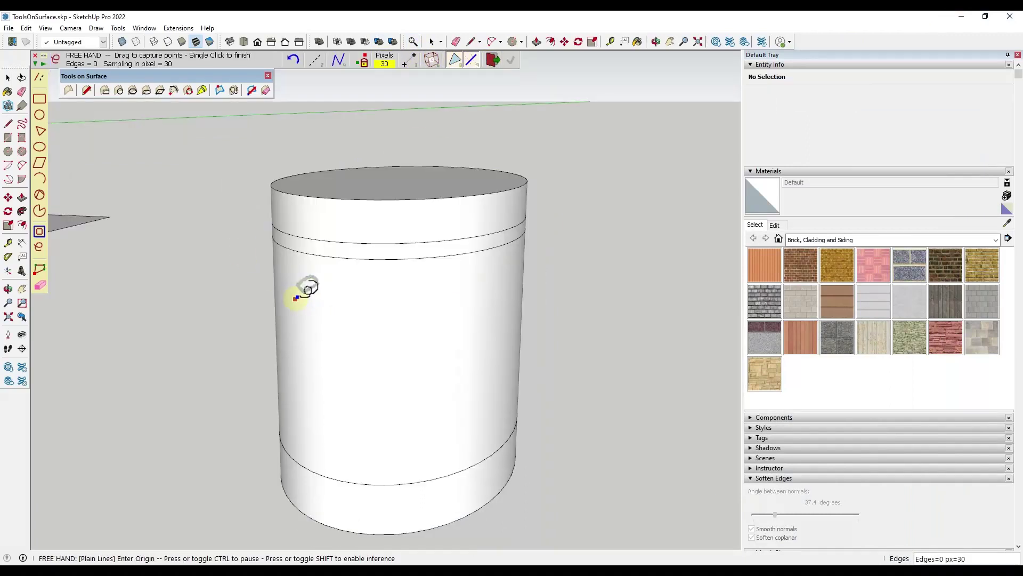
Draw freehand plain-line contours on the cylinder's side below the offset bands, sampled at 30 pixels
{"action": "mouse_move", "coordinate": [296, 298]}
{"action": "left_mouse_down"}
{"action": "mouse_move", "coordinate": [338, 317]}
{"action": "mouse_move", "coordinate": [308, 387]}
{"action": "mouse_move", "coordinate": [349, 392]}
{"action": "mouse_move", "coordinate": [385, 364]}
{"action": "mouse_move", "coordinate": [371, 335]}
{"action": "mouse_move", "coordinate": [374, 301]}
{"action": "mouse_move", "coordinate": [437, 308]}
{"action": "mouse_move", "coordinate": [431, 279]}
{"action": "mouse_move", "coordinate": [303, 266]}
{"action": "mouse_move", "coordinate": [282, 281]}
{"action": "mouse_move", "coordinate": [291, 296]}
{"action": "mouse_move", "coordinate": [374, 314]}
{"action": "mouse_move", "coordinate": [437, 348]}
{"action": "mouse_move", "coordinate": [376, 395]}
{"action": "mouse_move", "coordinate": [363, 338]}
{"action": "mouse_move", "coordinate": [469, 335]}
{"action": "mouse_move", "coordinate": [418, 366]}
{"action": "left_mouse_up"}
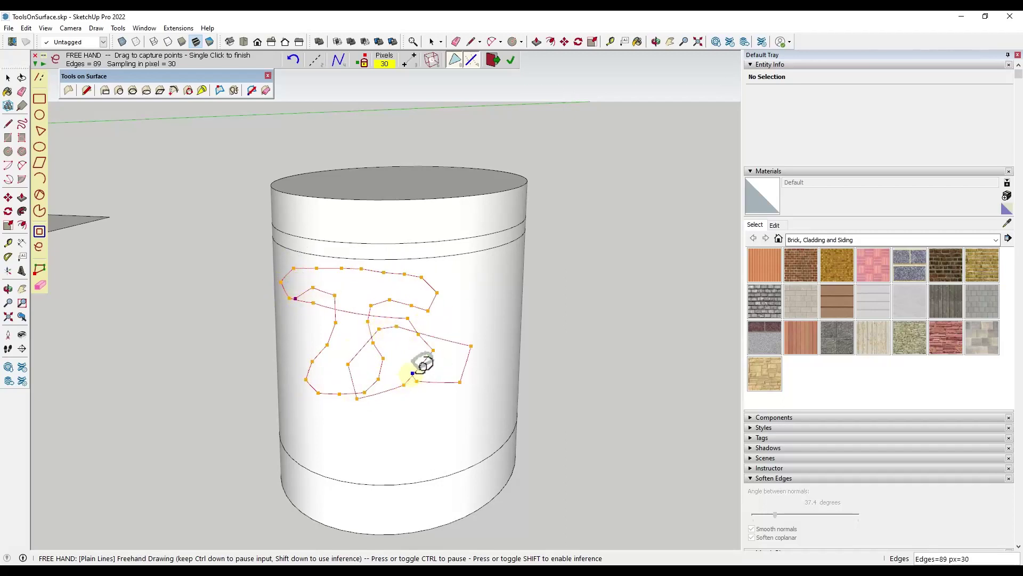
{"action": "left_click", "coordinate": [418, 365]}
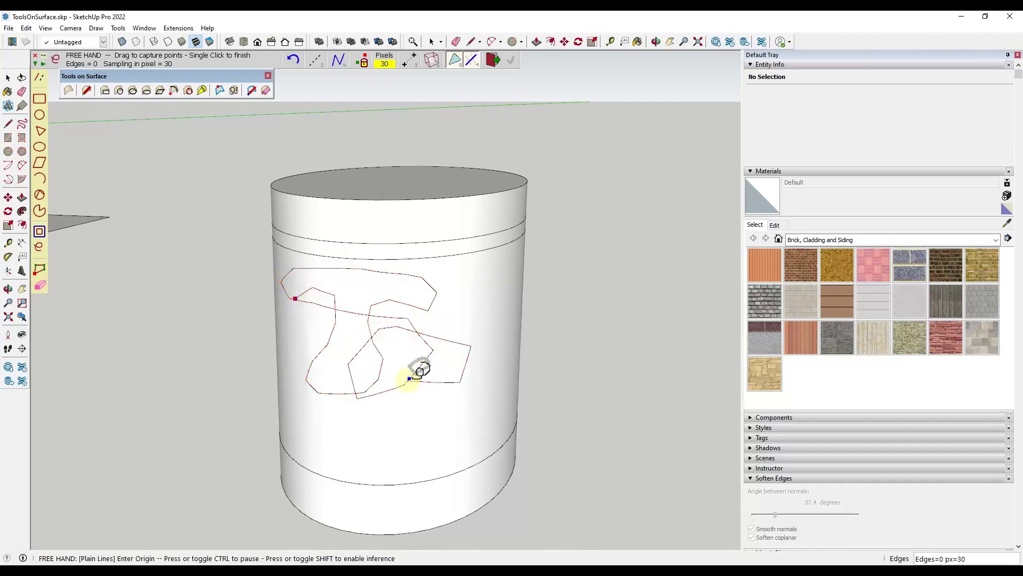
{"action": "mouse_move", "coordinate": [307, 286]}
{"action": "left_mouse_down"}
{"action": "mouse_move", "coordinate": [426, 286]}
{"action": "mouse_move", "coordinate": [286, 284]}
{"action": "mouse_move", "coordinate": [428, 292]}
{"action": "mouse_move", "coordinate": [309, 284]}
{"action": "mouse_move", "coordinate": [351, 277]}
{"action": "mouse_move", "coordinate": [420, 334]}
{"action": "left_mouse_up"}
{"action": "left_click", "coordinate": [322, 287]}
{"action": "left_click", "coordinate": [420, 335]}
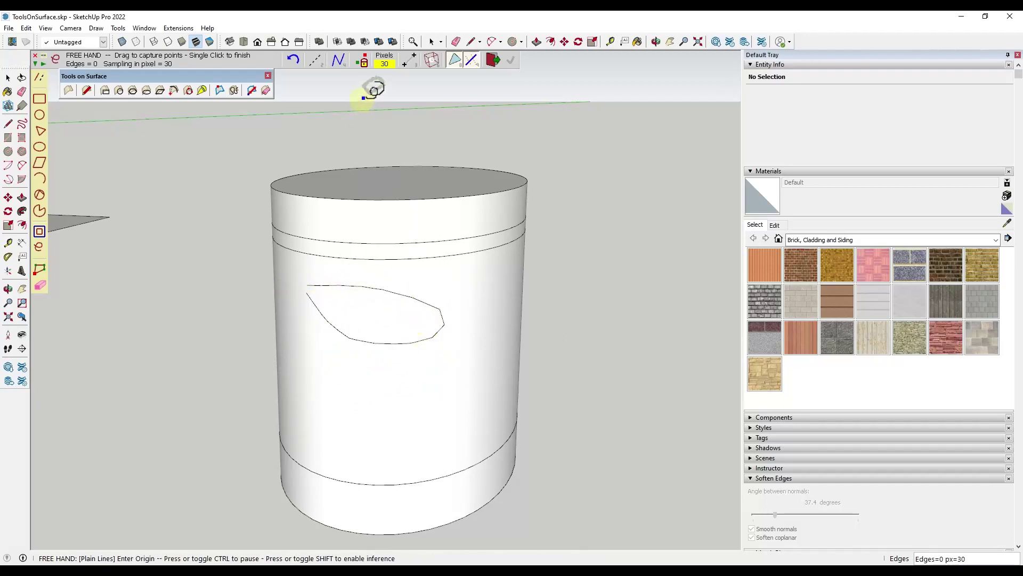
Switch Freehand to point-picking mode and draw a closed contour with a V-shaped notch on the cylinder's lower half
{"action": "left_click", "coordinate": [339, 68]}
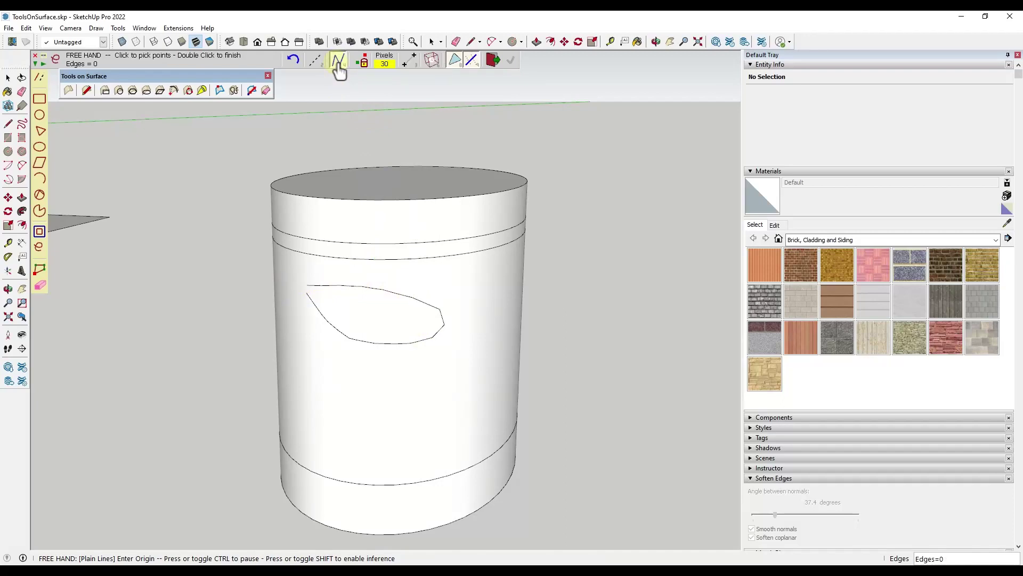
{"action": "left_click", "coordinate": [297, 352]}
{"action": "left_click", "coordinate": [366, 374]}
{"action": "left_click", "coordinate": [400, 411]}
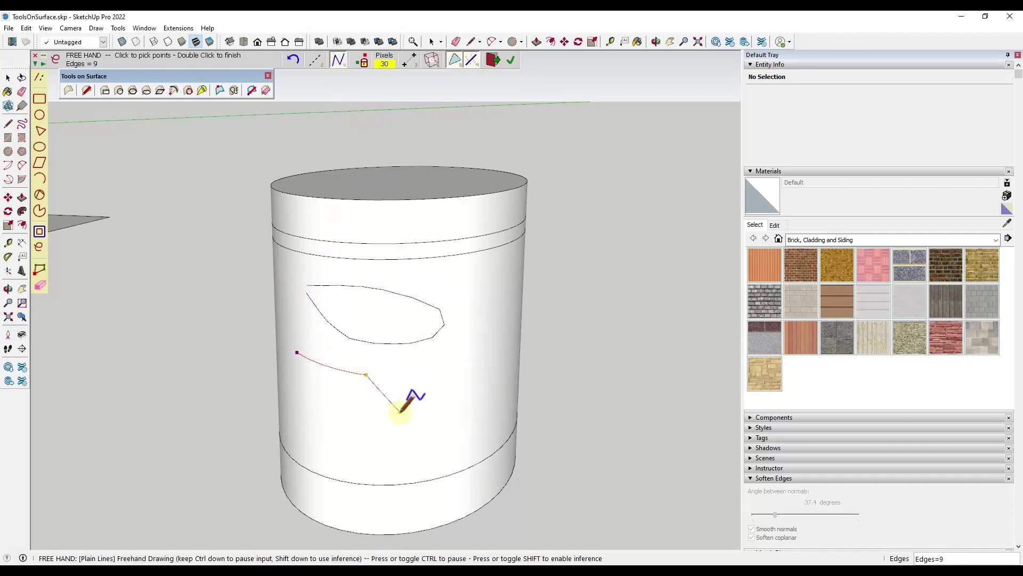
{"action": "left_click", "coordinate": [475, 362]}
{"action": "left_click", "coordinate": [509, 353]}
{"action": "left_click", "coordinate": [461, 424]}
{"action": "left_click", "coordinate": [381, 445]}
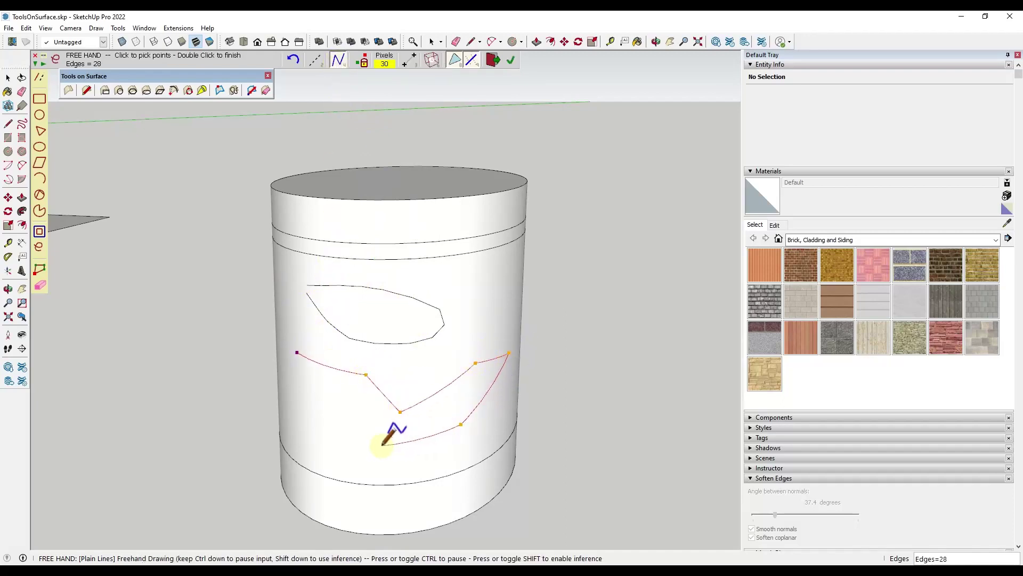
{"action": "left_click", "coordinate": [337, 421]}
{"action": "left_click", "coordinate": [297, 352]}
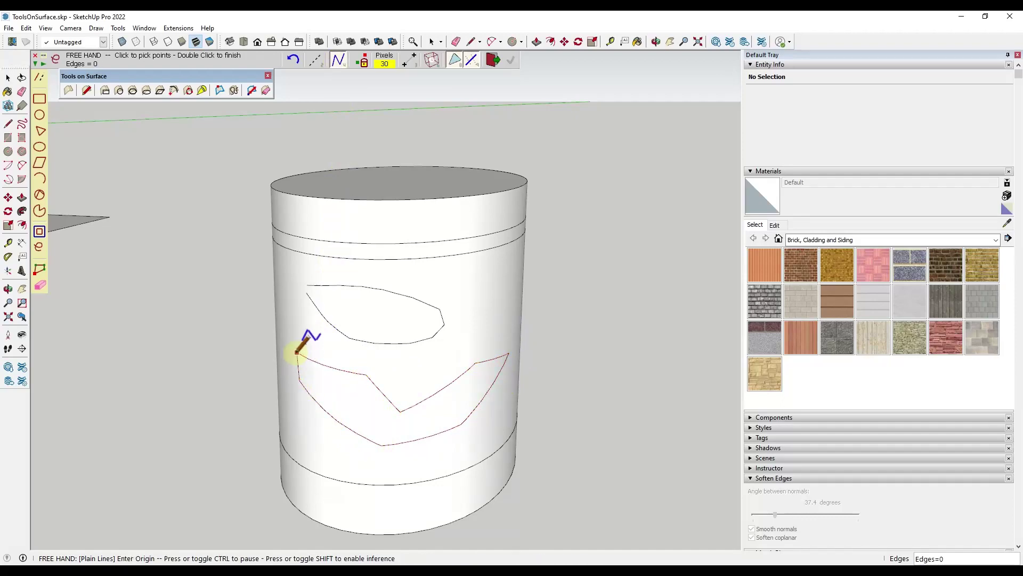
Select the cylinder surface between and inside the freehand shapes to check how they divide the face
{"action": "key", "text": "space"}
{"action": "left_click", "coordinate": [380, 368]}
{"action": "left_click", "coordinate": [354, 298]}
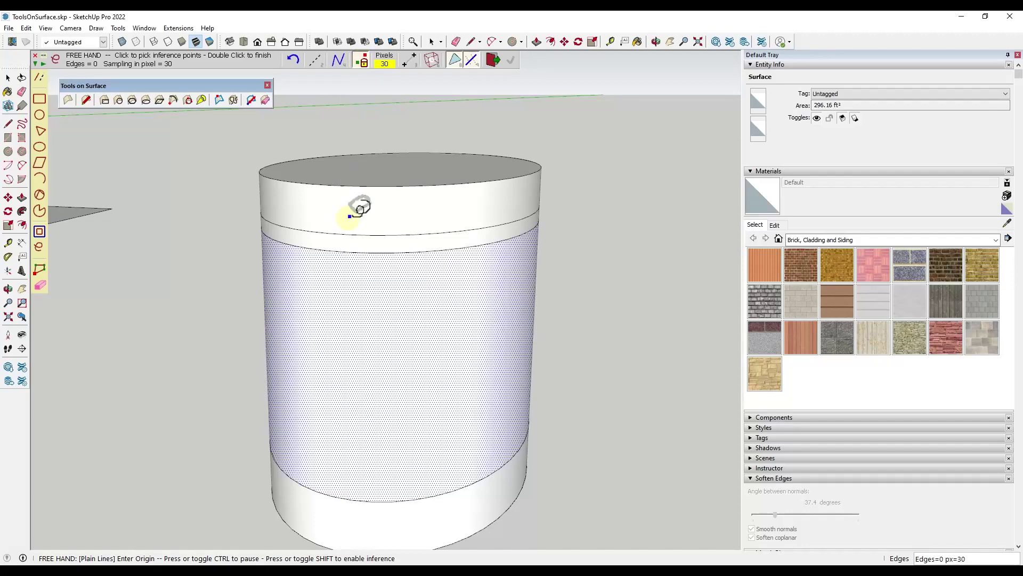
Toggle the Freehand tool's Lock Inference mode off and on again
{"action": "left_click", "coordinate": [363, 61]}
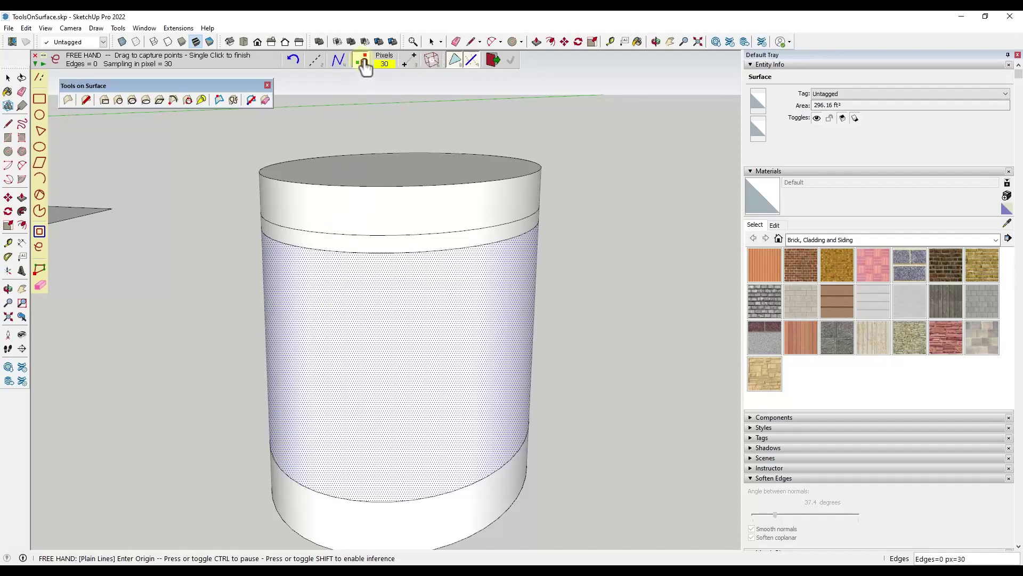
{"action": "left_click", "coordinate": [364, 63]}
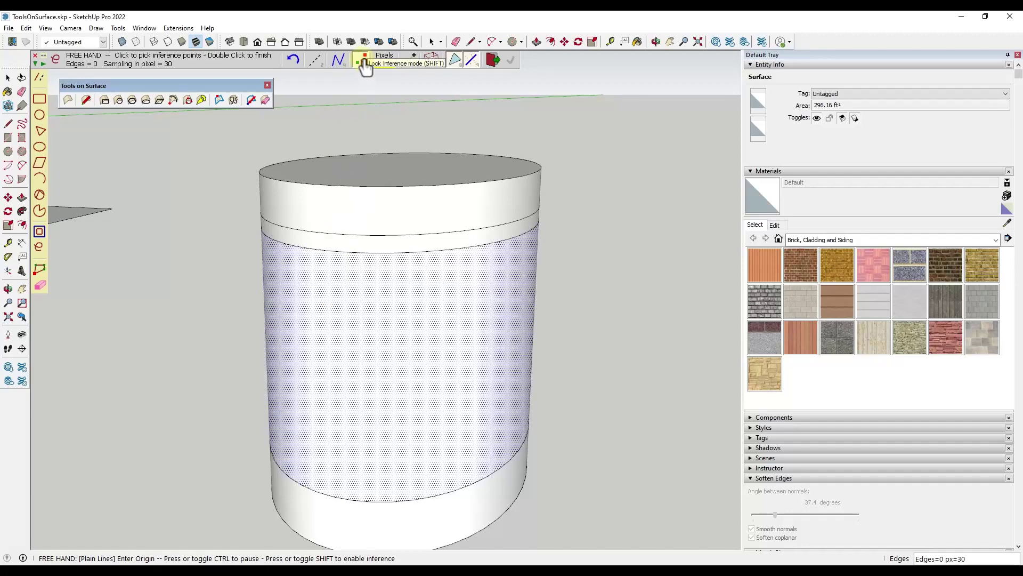
Draw a short freehand plain line across the upper part of the cylinder's large middle surface
{"action": "left_click", "coordinate": [311, 299]}
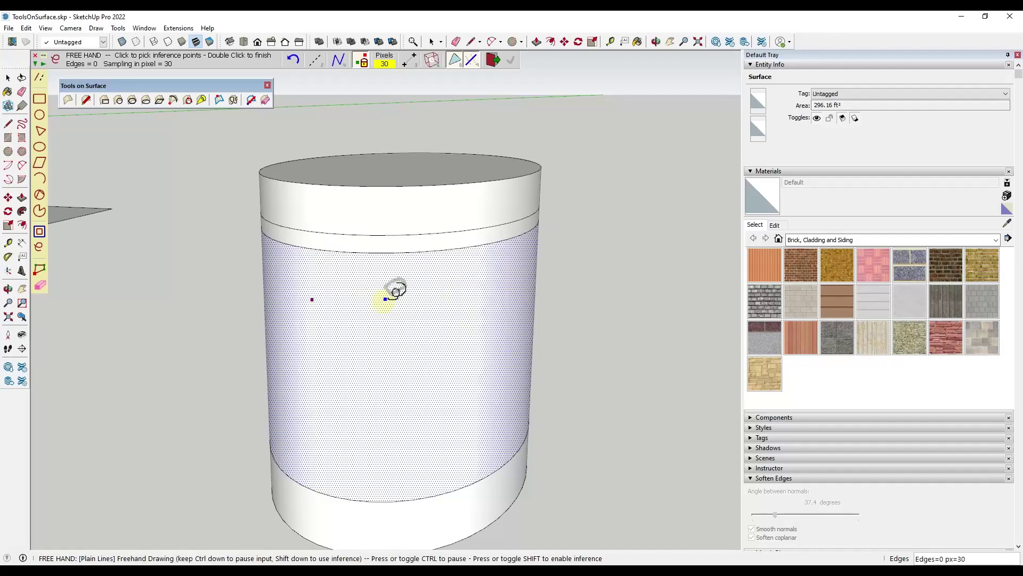
{"action": "left_click", "coordinate": [306, 293]}
{"action": "double_click", "coordinate": [389, 303]}
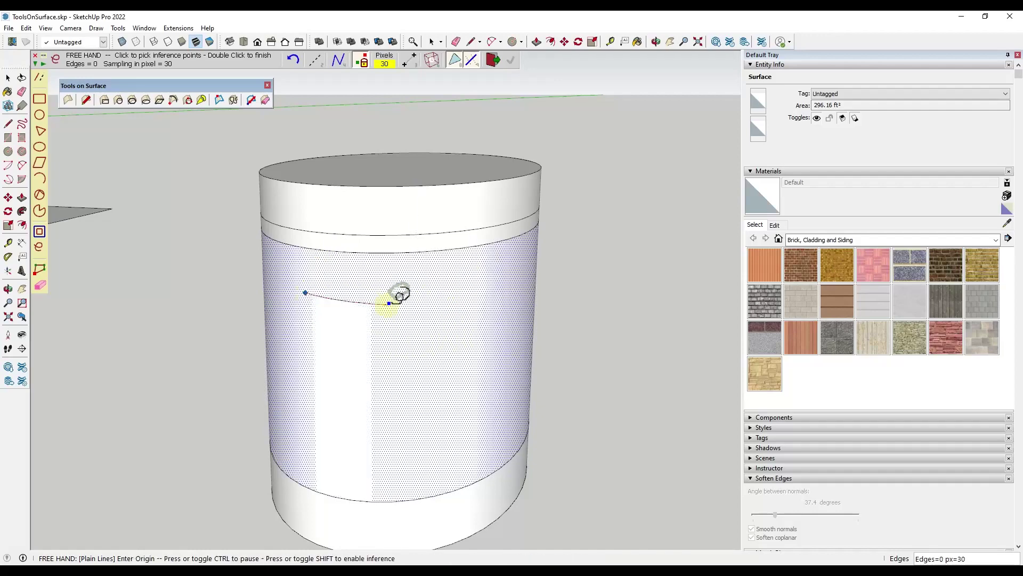
Draw a freehand C-shaped closed contour around the short line on the cylinder's side and finish the tool
{"action": "left_click", "coordinate": [416, 291]}
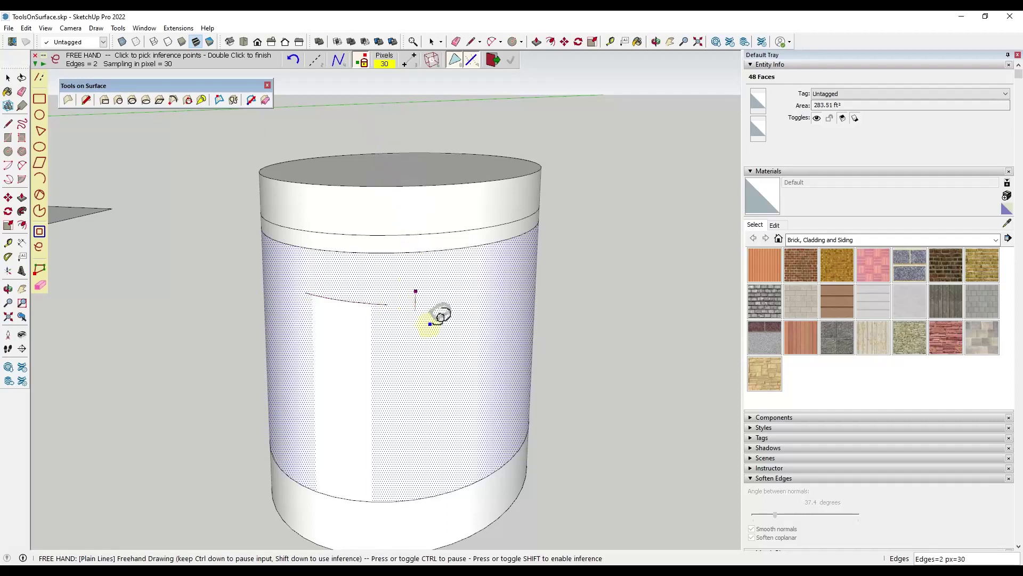
{"action": "mouse_move", "coordinate": [430, 324]}
{"action": "left_mouse_down"}
{"action": "mouse_move", "coordinate": [444, 404]}
{"action": "mouse_move", "coordinate": [406, 420]}
{"action": "mouse_move", "coordinate": [384, 387]}
{"action": "mouse_move", "coordinate": [406, 354]}
{"action": "mouse_move", "coordinate": [395, 297]}
{"action": "mouse_move", "coordinate": [416, 290]}
{"action": "mouse_move", "coordinate": [408, 269]}
{"action": "mouse_move", "coordinate": [285, 283]}
{"action": "mouse_move", "coordinate": [281, 319]}
{"action": "mouse_move", "coordinate": [334, 440]}
{"action": "mouse_move", "coordinate": [378, 459]}
{"action": "mouse_move", "coordinate": [423, 456]}
{"action": "mouse_move", "coordinate": [492, 382]}
{"action": "mouse_move", "coordinate": [492, 328]}
{"action": "mouse_move", "coordinate": [419, 288]}
{"action": "left_mouse_up"}
{"action": "key", "text": "space"}
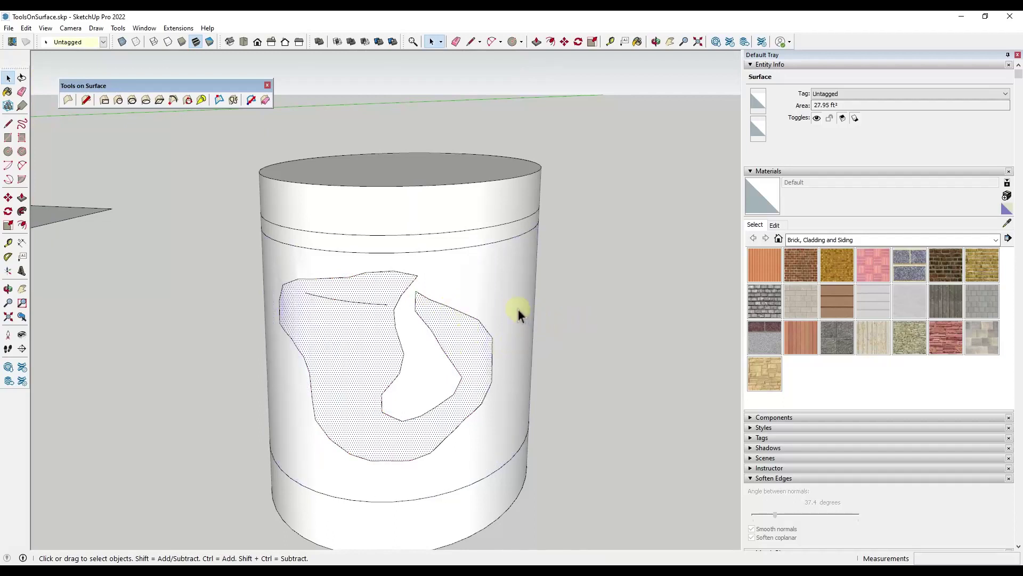
Pull the pointed tip of the freehand contour further across the notch with Edit Contours on Surface
{"action": "middle_click_drag", "start_coordinate": [518, 308], "coordinate": [419, 320]}
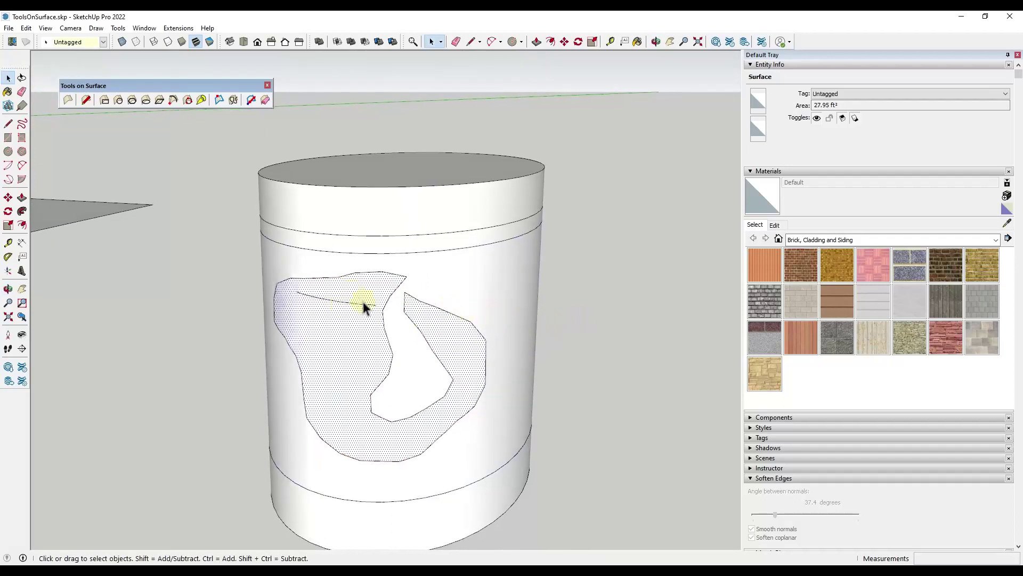
{"action": "left_click", "coordinate": [233, 101]}
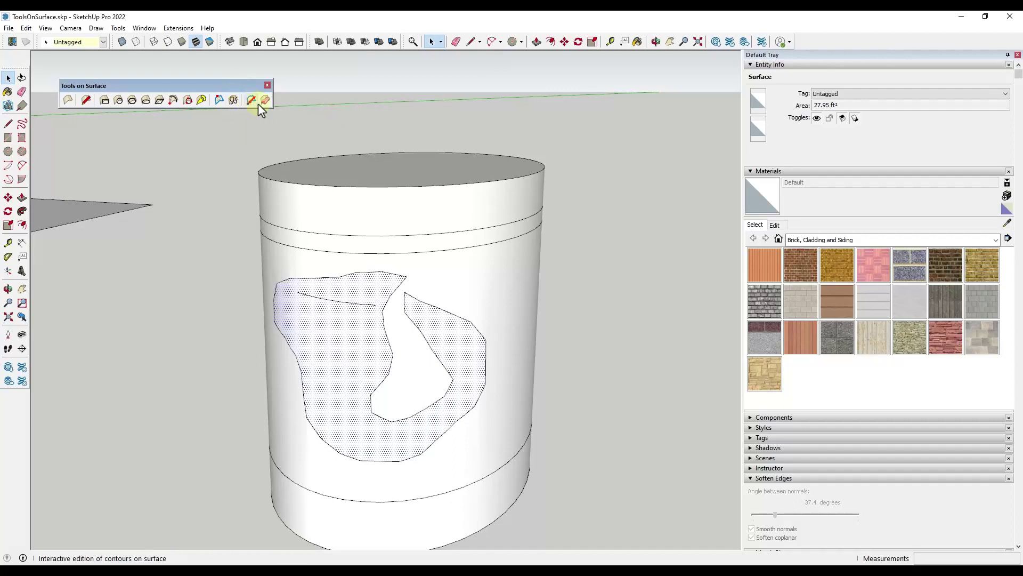
{"action": "left_click", "coordinate": [250, 100]}
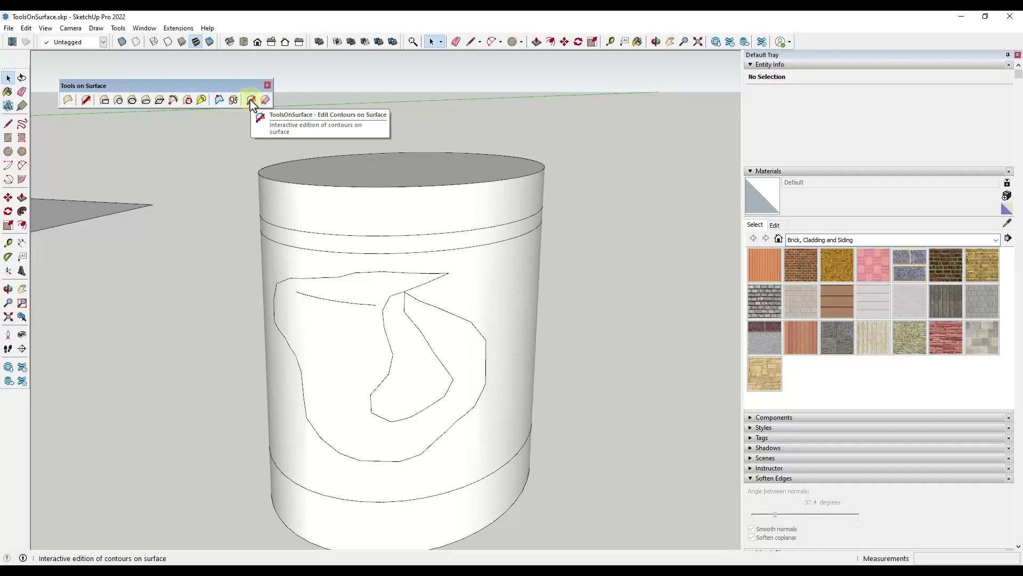
Reshape the freehand contour with Edit Contours on Surface, pulling vertices on its rounded upper edge outward into an angular corner
{"action": "left_click", "coordinate": [251, 100]}
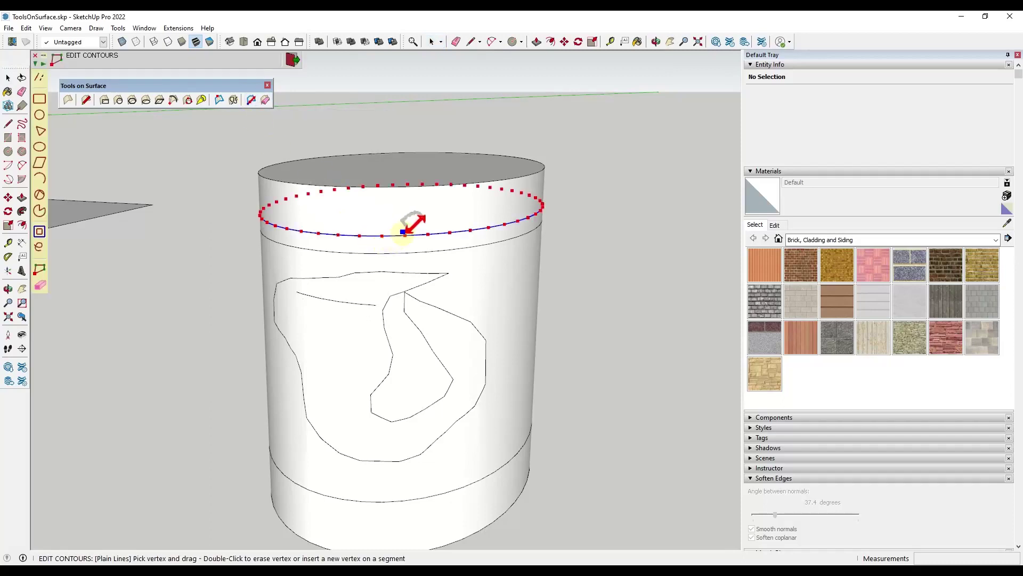
{"action": "left_click", "coordinate": [437, 254]}
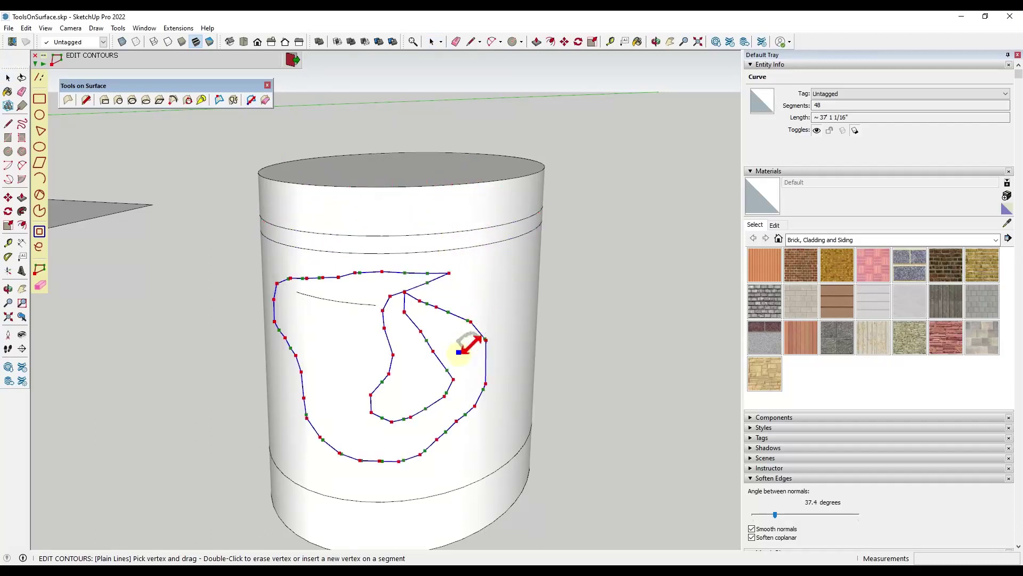
{"action": "left_click", "coordinate": [472, 314]}
{"action": "left_click_drag", "start_coordinate": [467, 319], "coordinate": [486, 284]}
{"action": "left_click_drag", "start_coordinate": [472, 320], "coordinate": [500, 324]}
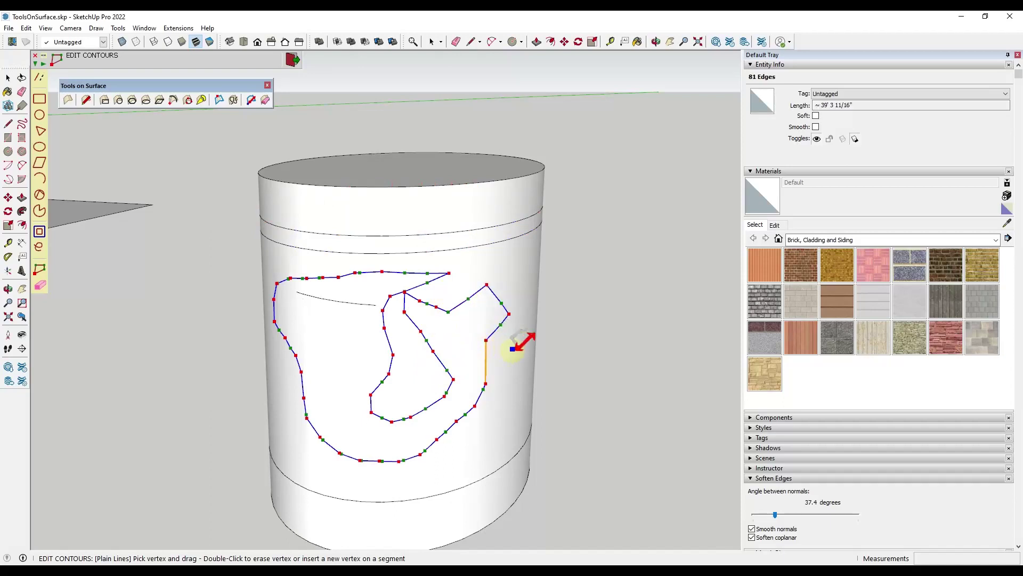
{"action": "double_click", "coordinate": [486, 339]}
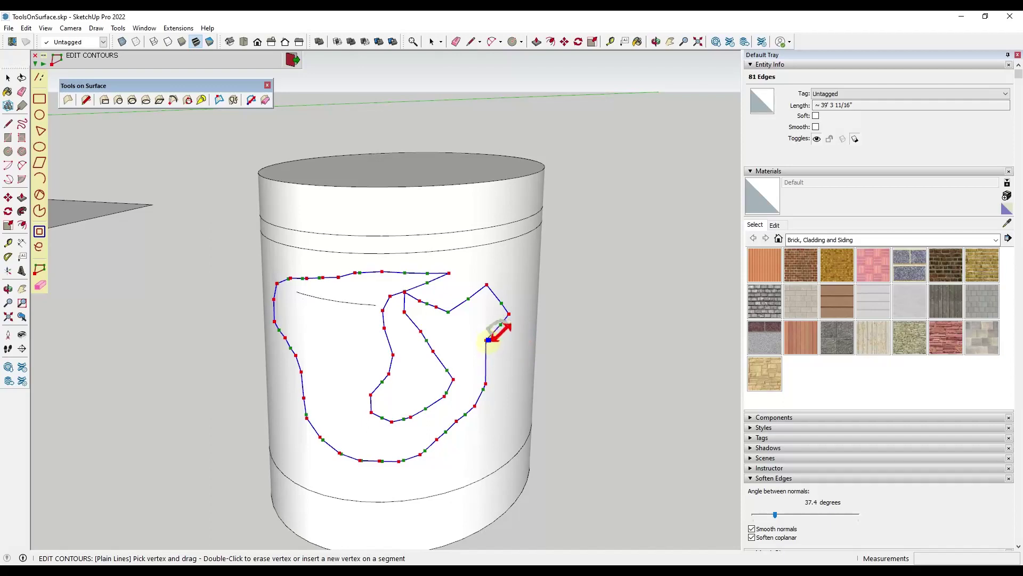
Pull vertices of the offset band's lower edge into a zigzag, and select the resulting band surface to check it
{"action": "left_click_drag", "start_coordinate": [451, 248], "coordinate": [449, 262]}
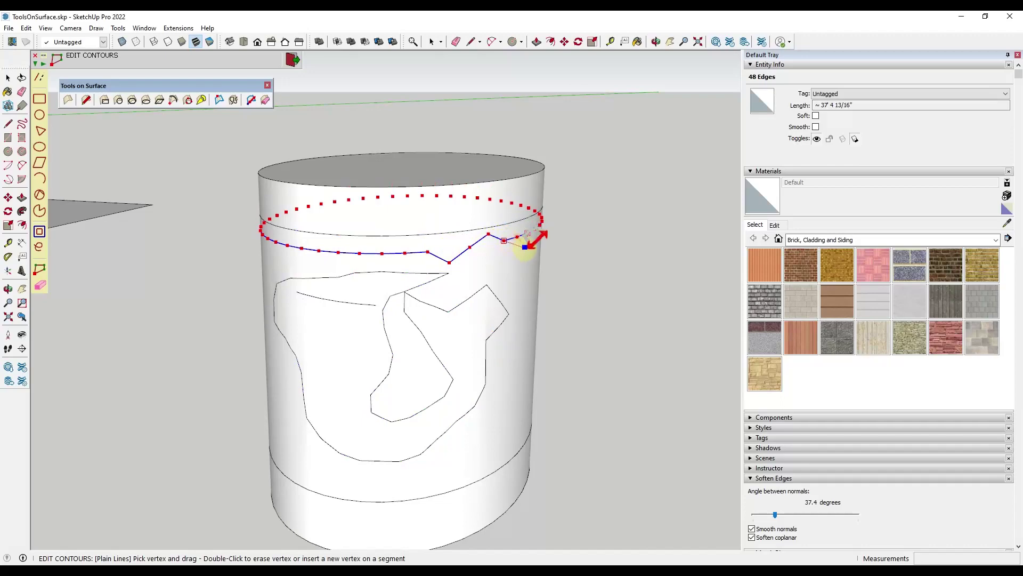
{"action": "key", "text": "Return"}
{"action": "middle_click_drag", "start_coordinate": [534, 250], "coordinate": [381, 232]}
{"action": "left_click", "coordinate": [472, 230]}
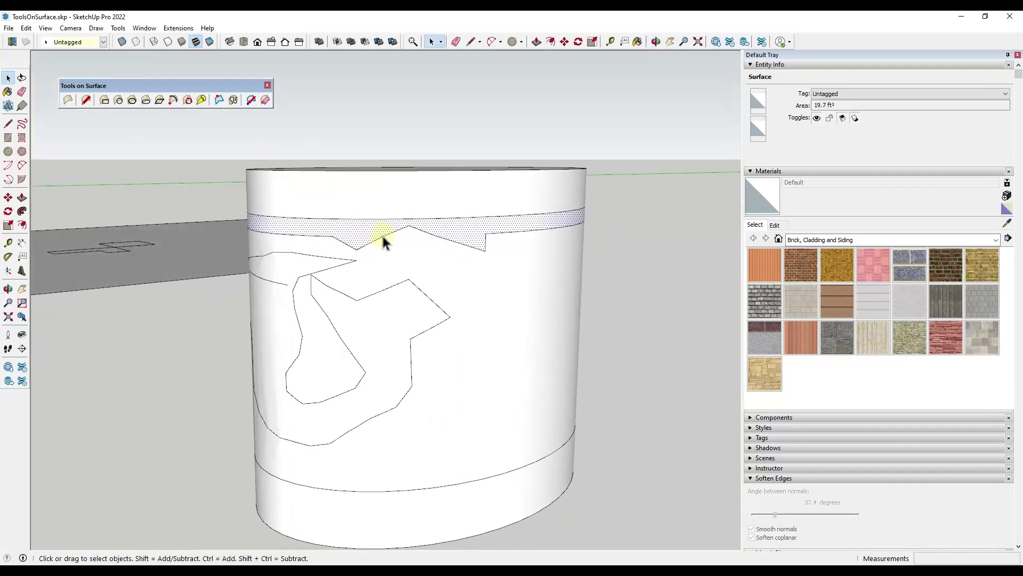
{"action": "scroll", "coordinate": [384, 234], "scroll_direction": "up", "scroll_amount": 2}
{"action": "scroll", "coordinate": [390, 240], "scroll_direction": "up", "scroll_amount": 1}
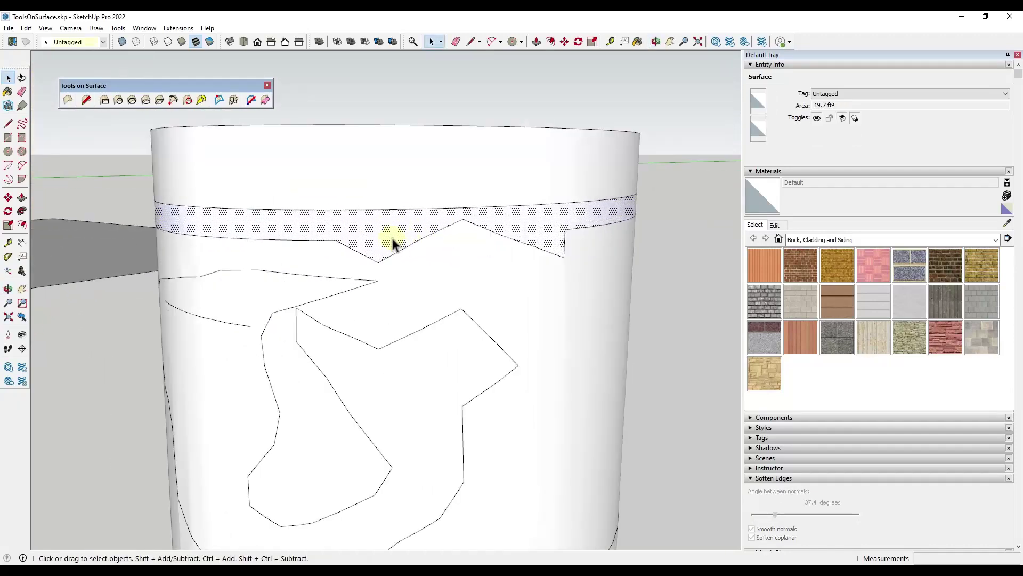
Erase the freehand contour's tip, angular corner and adjoining edges from the cylinder's side
{"action": "left_click", "coordinate": [266, 100]}
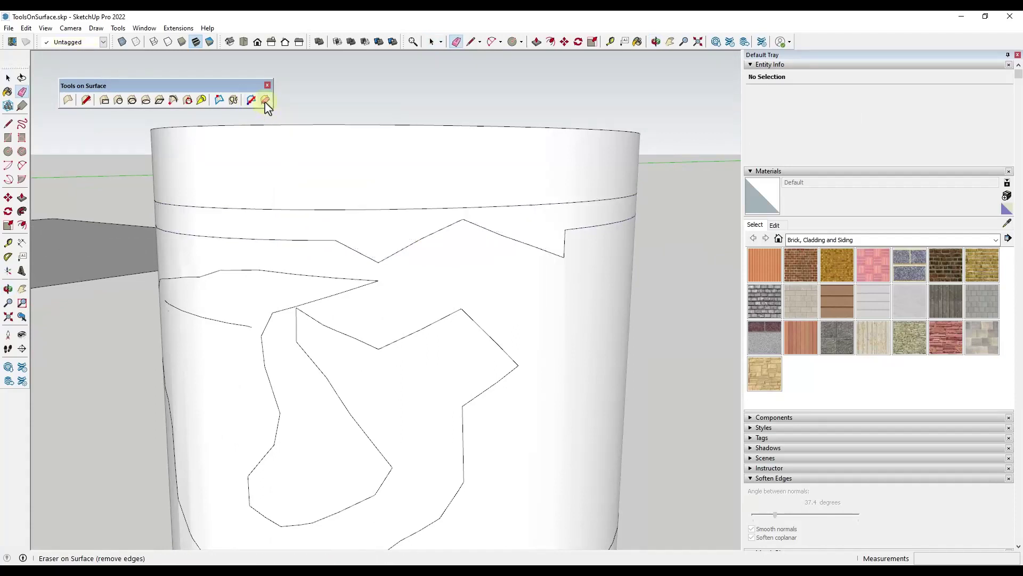
{"action": "mouse_move", "coordinate": [313, 320]}
{"action": "left_mouse_down"}
{"action": "mouse_move", "coordinate": [367, 341]}
{"action": "mouse_move", "coordinate": [426, 323]}
{"action": "mouse_move", "coordinate": [525, 357]}
{"action": "mouse_move", "coordinate": [463, 443]}
{"action": "mouse_move", "coordinate": [445, 511]}
{"action": "left_mouse_up"}
{"action": "left_click_drag", "start_coordinate": [379, 450], "coordinate": [276, 290]}
{"action": "key", "text": "space"}
{"action": "key", "text": "e"}
{"action": "left_click_drag", "start_coordinate": [272, 277], "coordinate": [229, 244]}
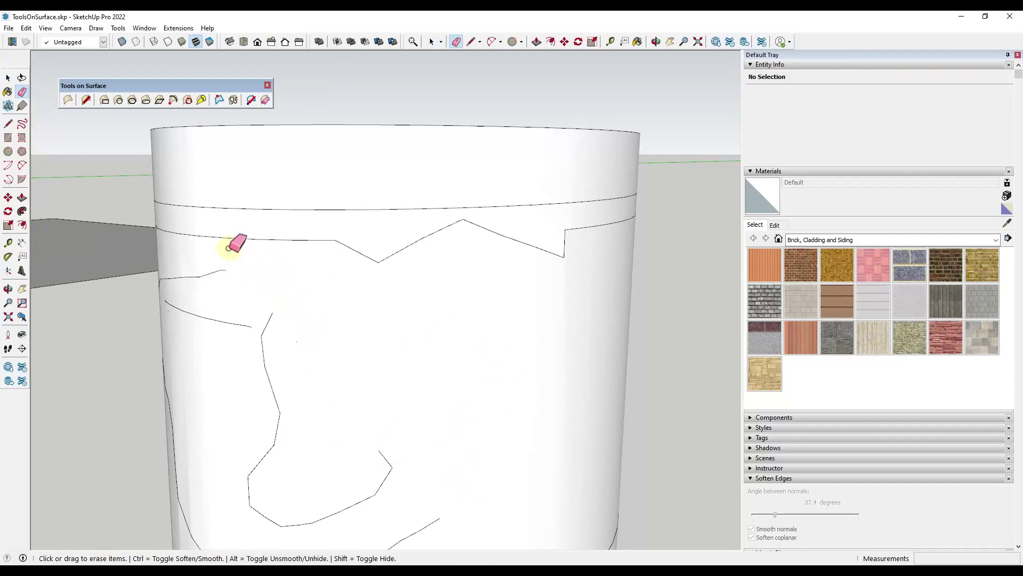
Try erasing a sloping segment of the band's zigzag lower edge with Eraser on Surface
{"action": "key", "text": "space"}
{"action": "left_click", "coordinate": [265, 100]}
{"action": "left_click_drag", "start_coordinate": [354, 274], "coordinate": [389, 235]}
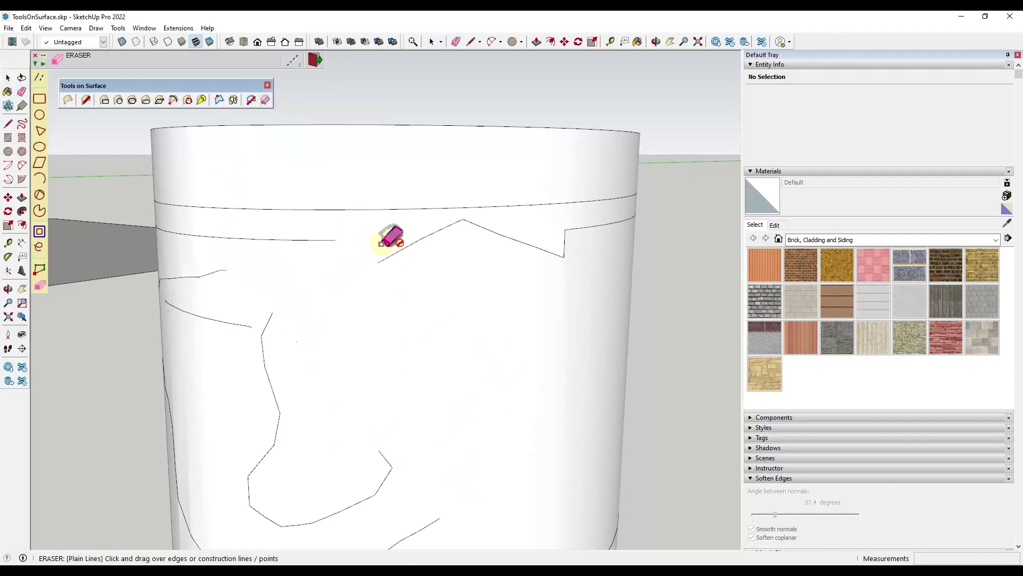
{"action": "key", "text": "space"}
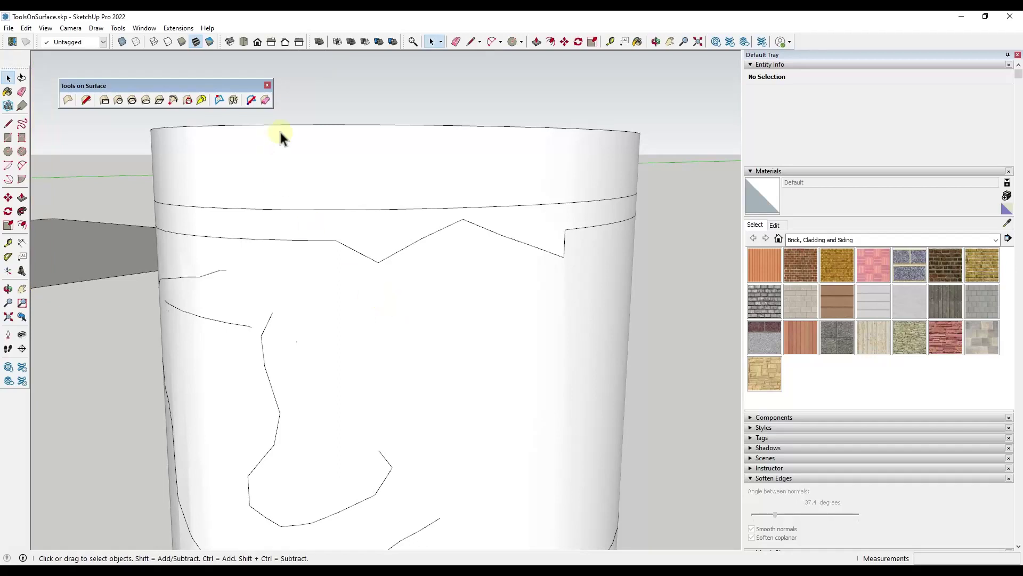
Start Eraser on Surface in Construction Lines mode for the remaining contour edges
{"action": "left_click", "coordinate": [264, 101]}
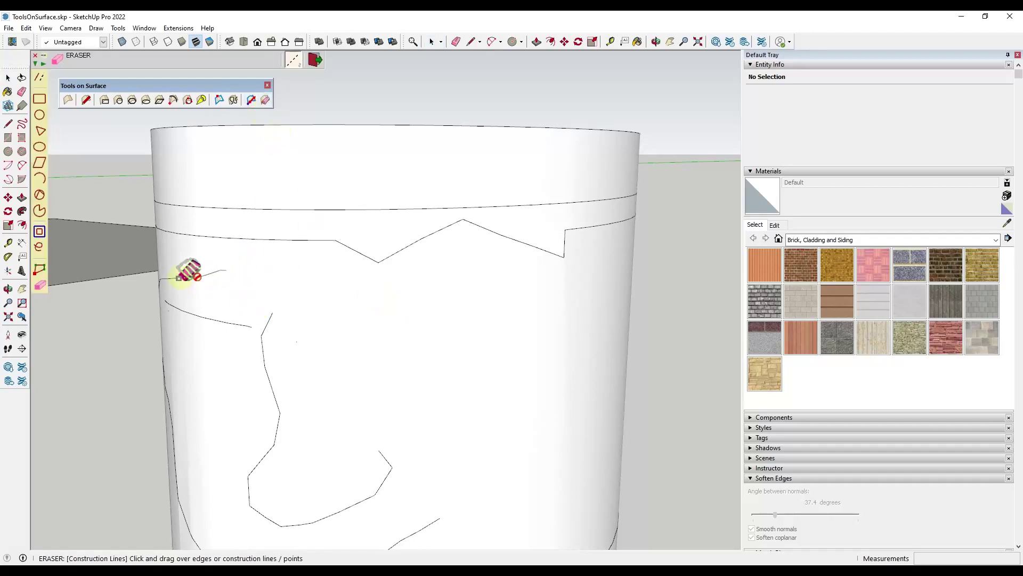